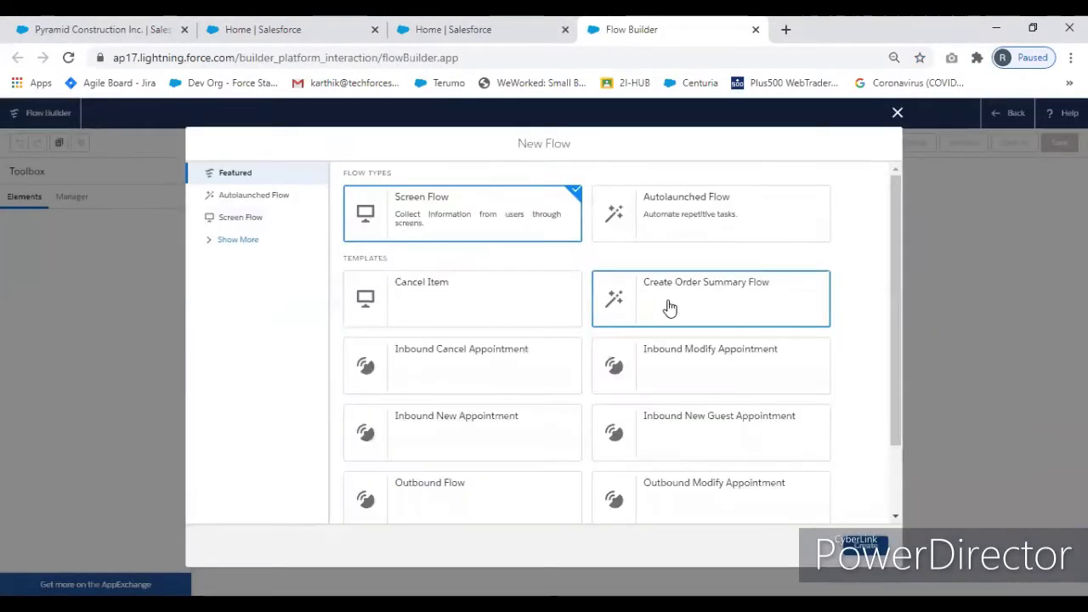
# Step: Create an Autolaunched Flow and add a Get Records element labelled "Delete the Rejected contacts from Account"
pyautogui.click(689, 218)
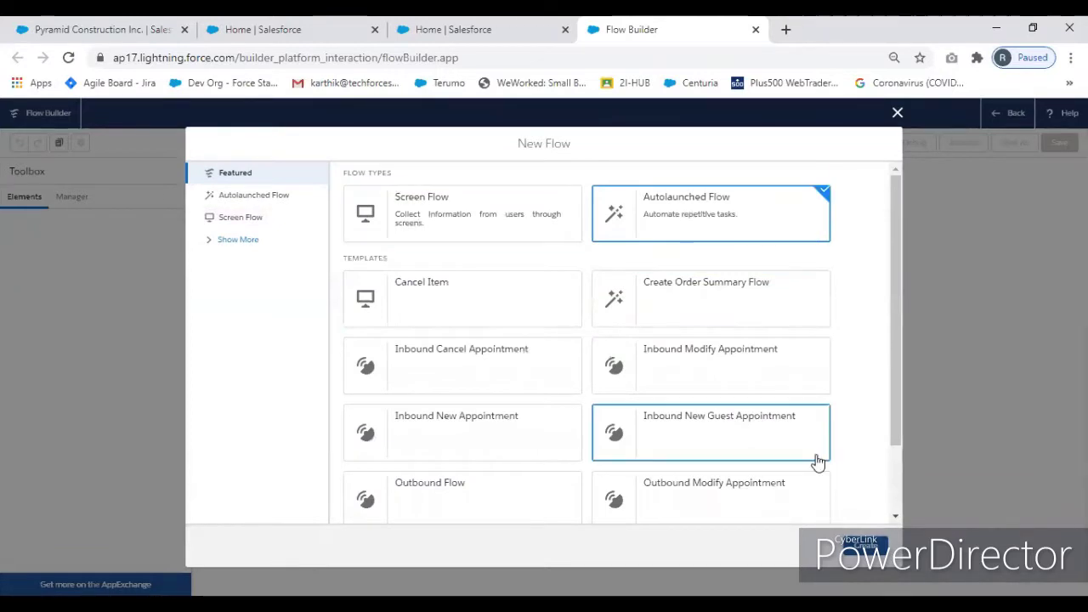
pyautogui.click(860, 548)
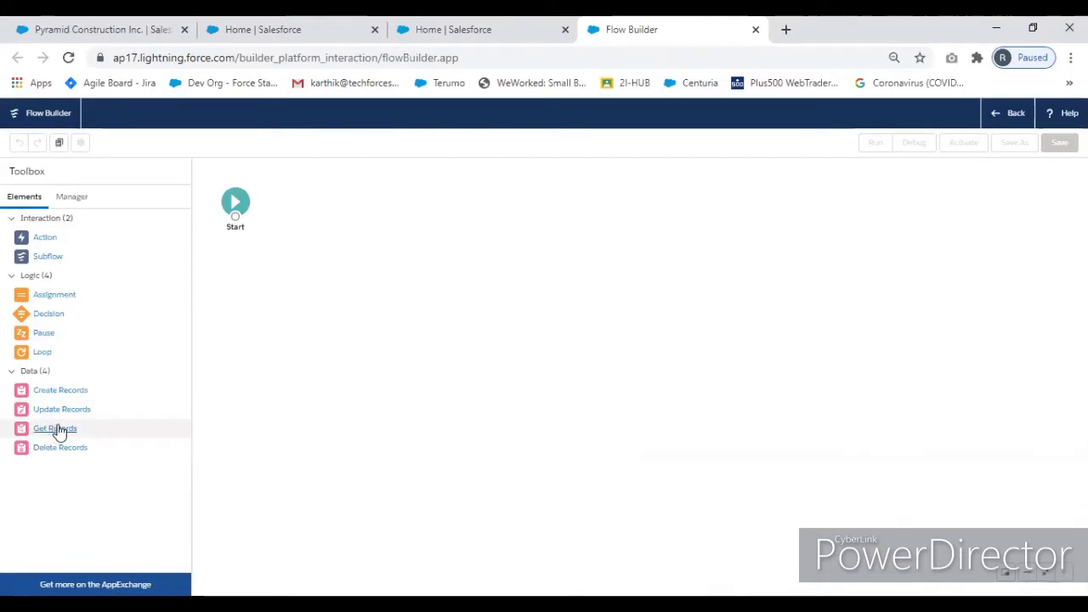
pyautogui.moveTo(268, 306); pyautogui.dragTo(267, 306)
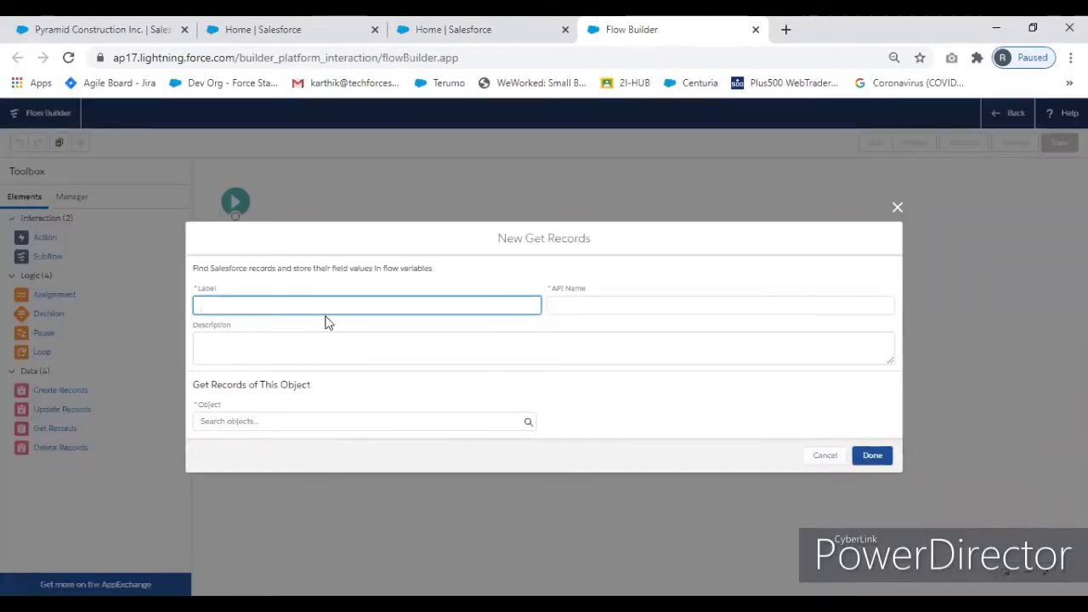
pyautogui.write('Delete the Rejected contac')
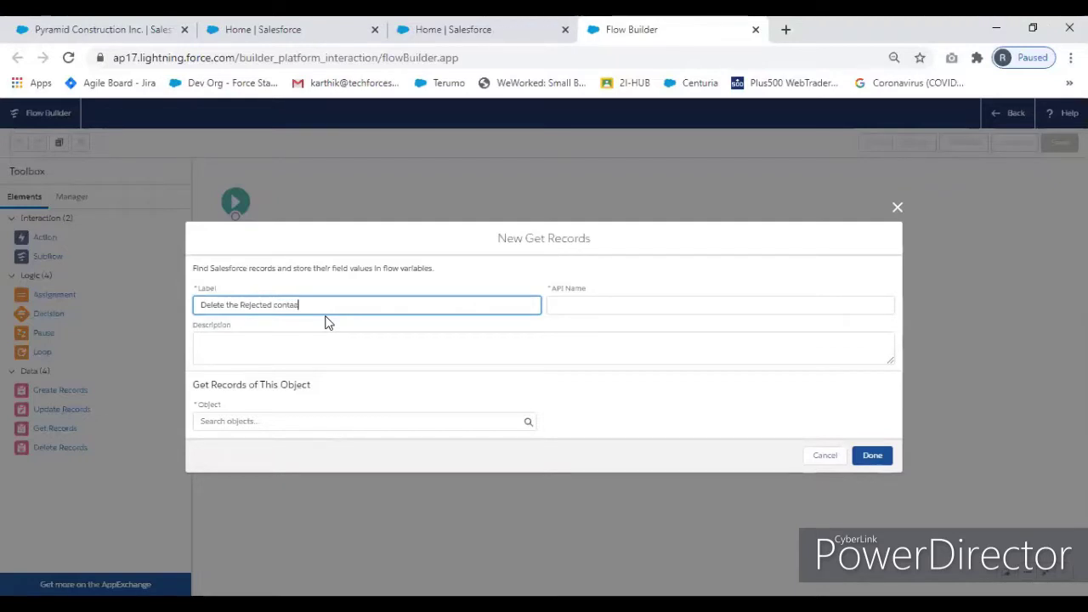
pyautogui.write('ts from Account')
pyautogui.click(546, 404)
# Step: Set the Get Records object to Contact and store all records
pyautogui.click(343, 421)
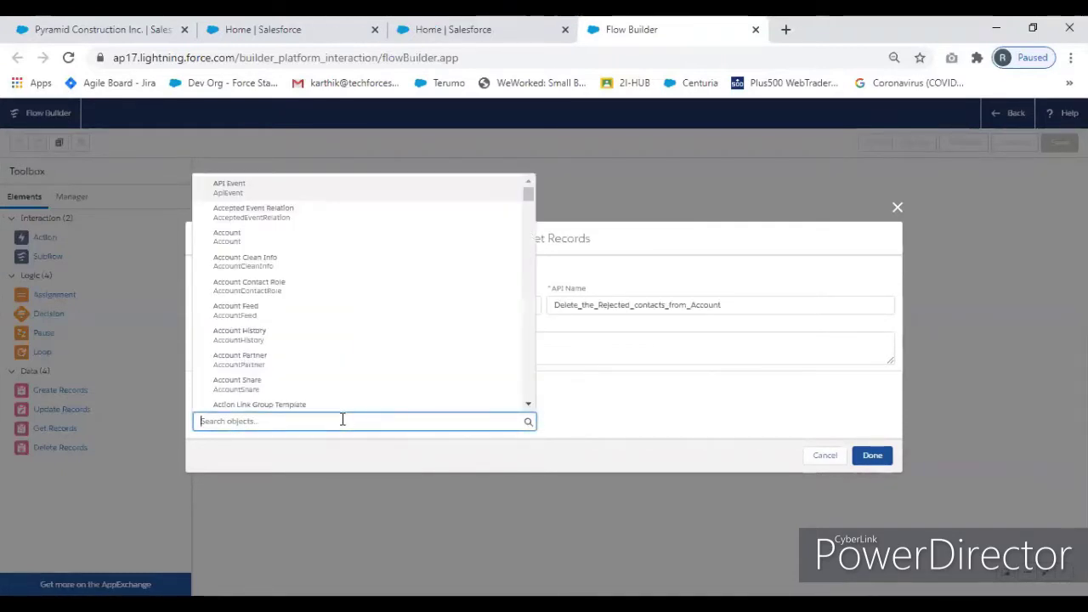
pyautogui.write('cont')
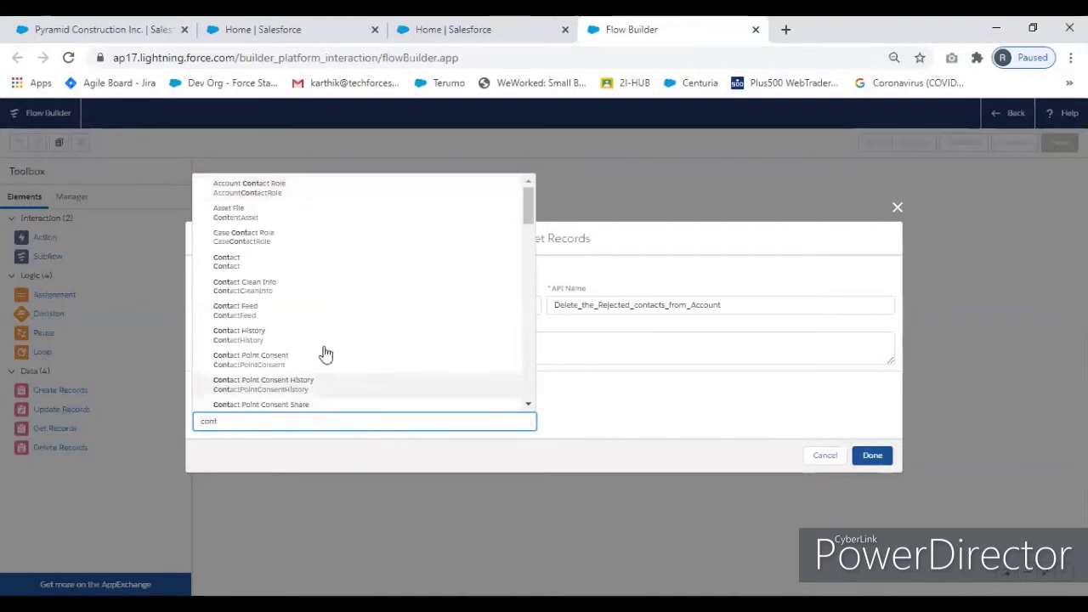
pyautogui.click(302, 267)
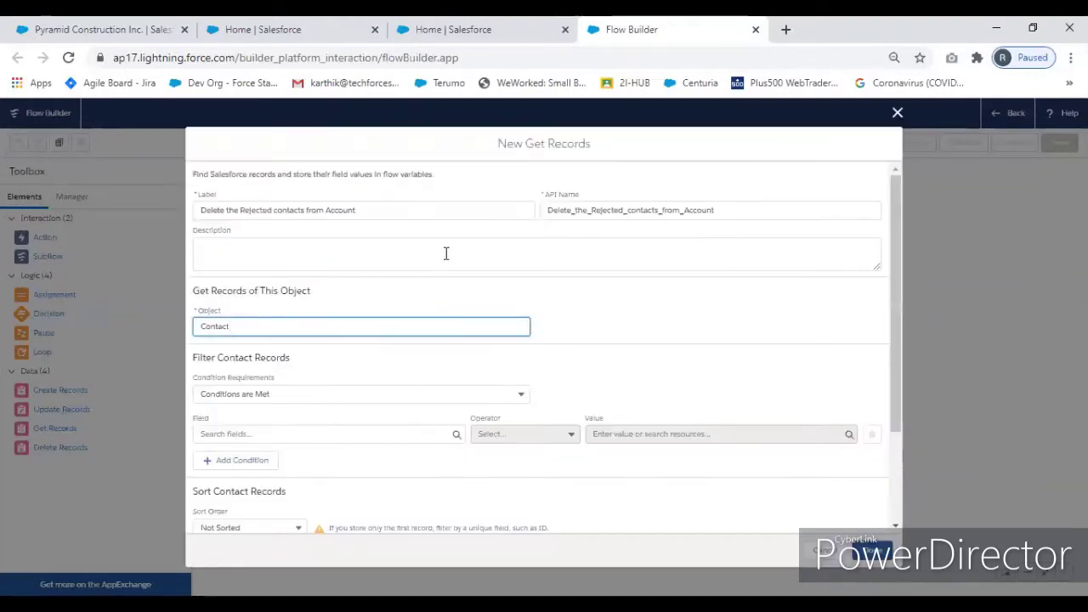
pyautogui.scroll(-3, 357, 502)
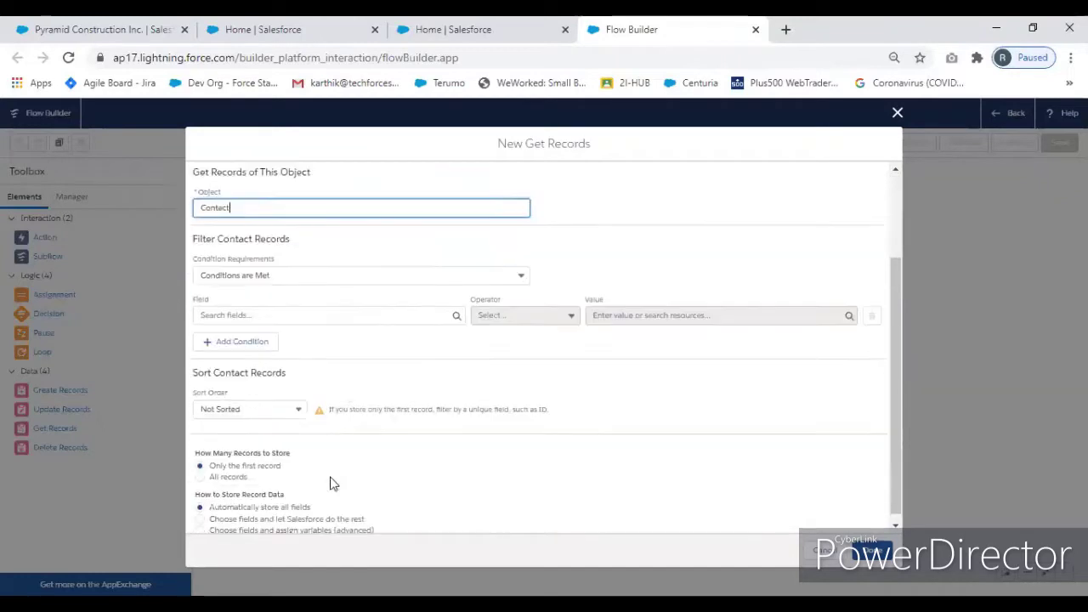
pyautogui.click(201, 470)
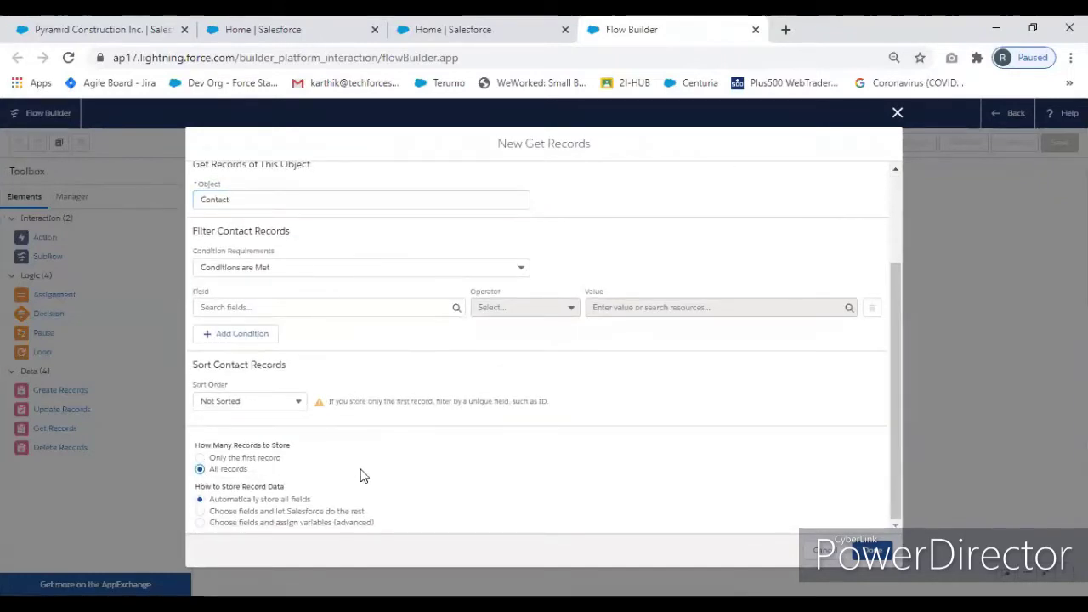
# Step: Choose to select fields and let Salesforce do the rest, storing the contacts' AccountId field in the variable
pyautogui.click(253, 520)
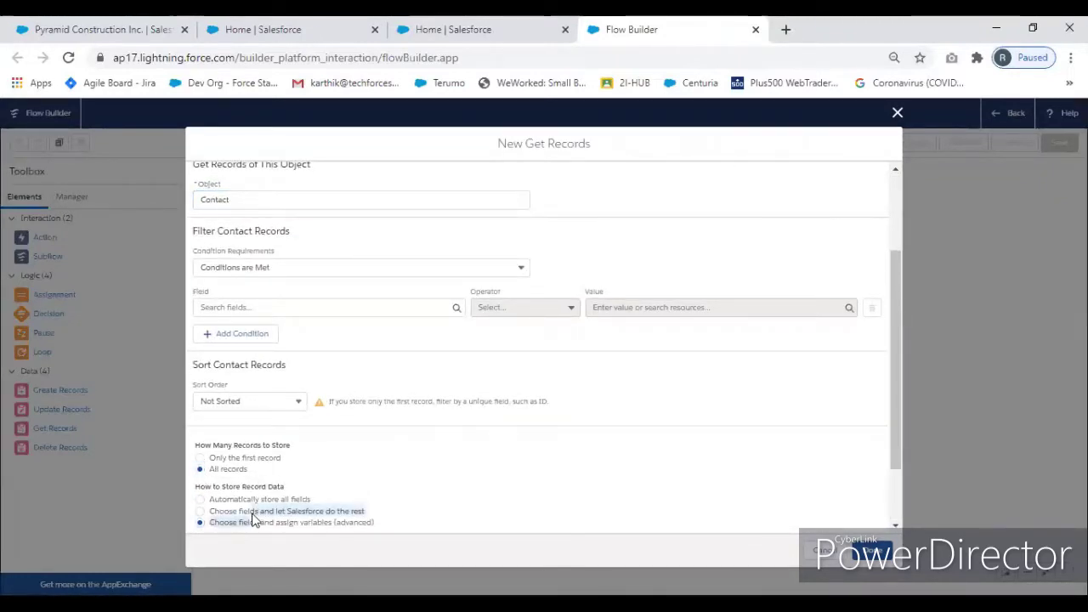
pyautogui.click(201, 511)
pyautogui.scroll(-3, 417, 491)
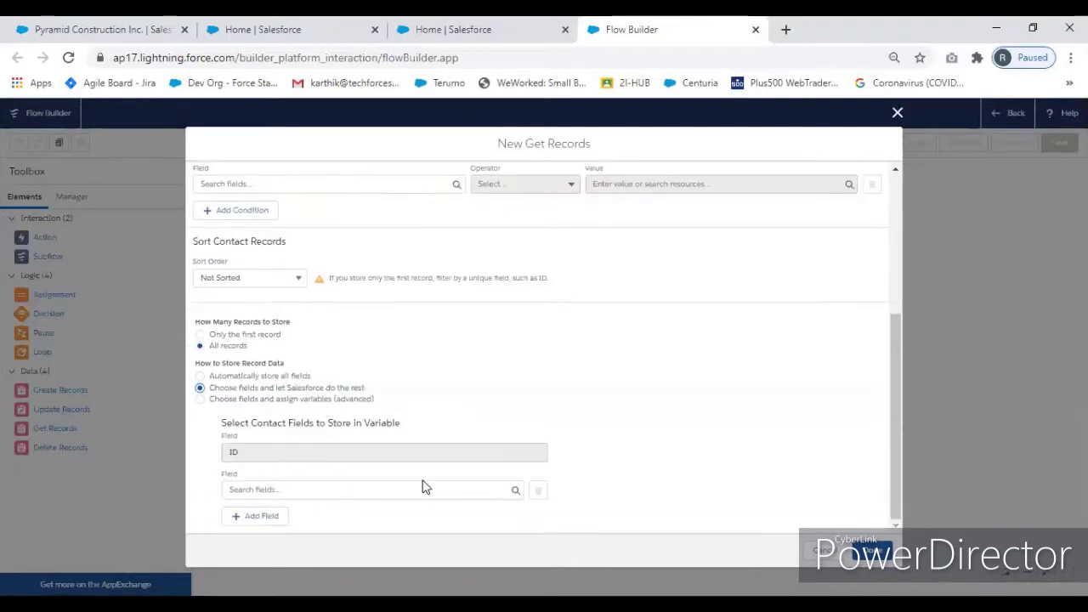
pyautogui.click(308, 493)
pyautogui.write('acc')
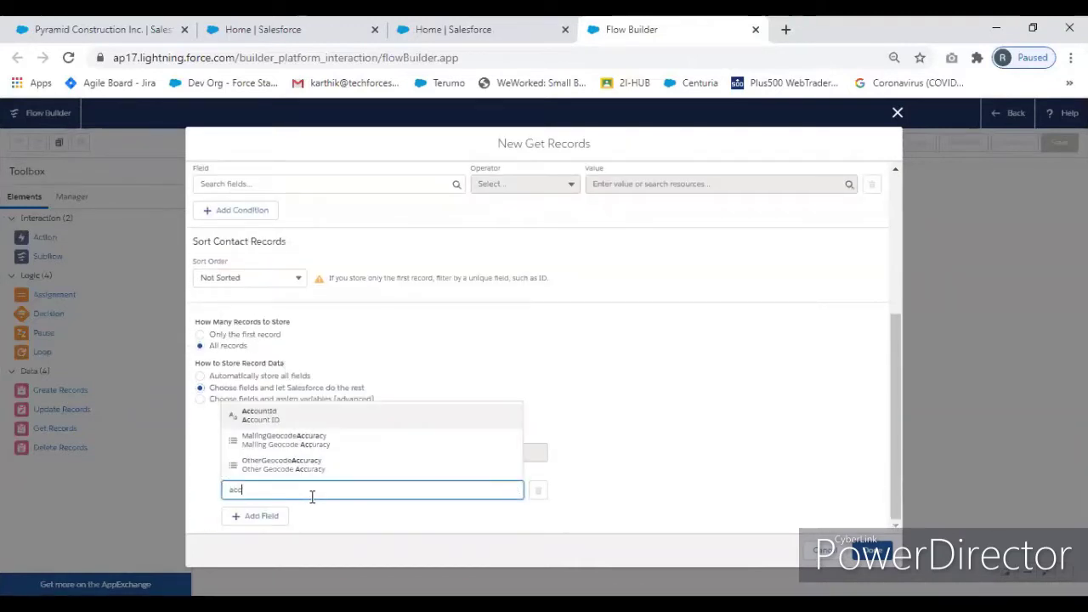
pyautogui.click(298, 416)
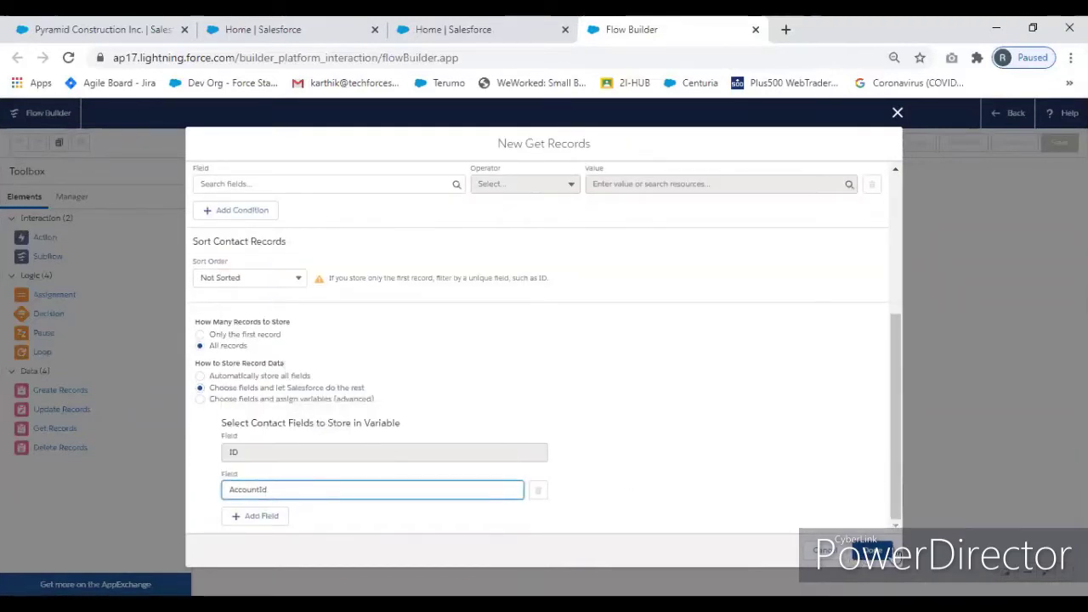
pyautogui.click(880, 551)
# Step: Set the first contact filter condition to the AccountId field with the Equals operator
pyautogui.click(306, 184)
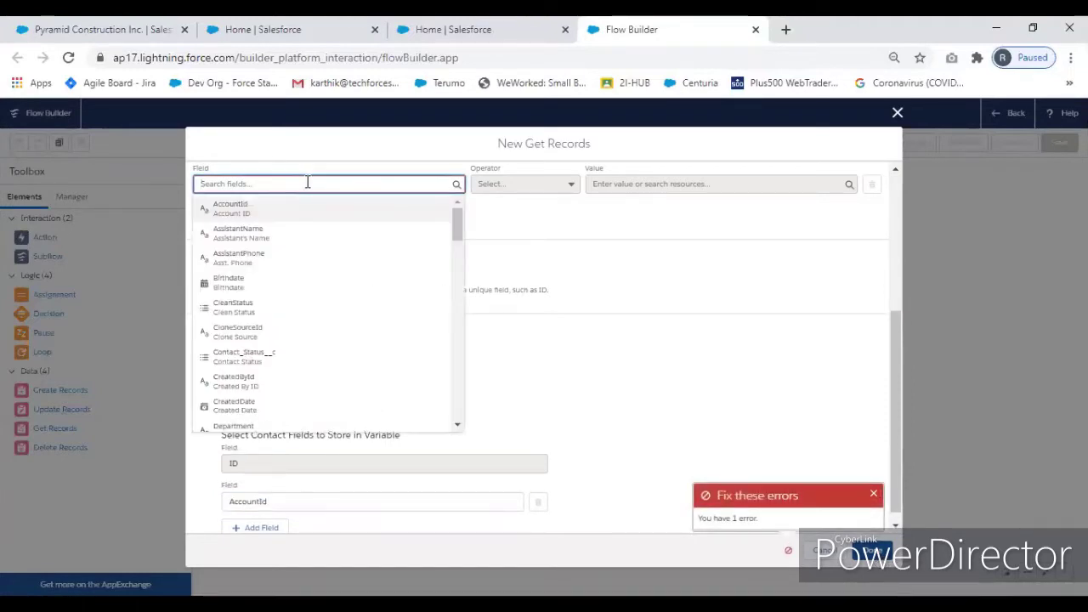
pyautogui.scroll(3, 598, 290)
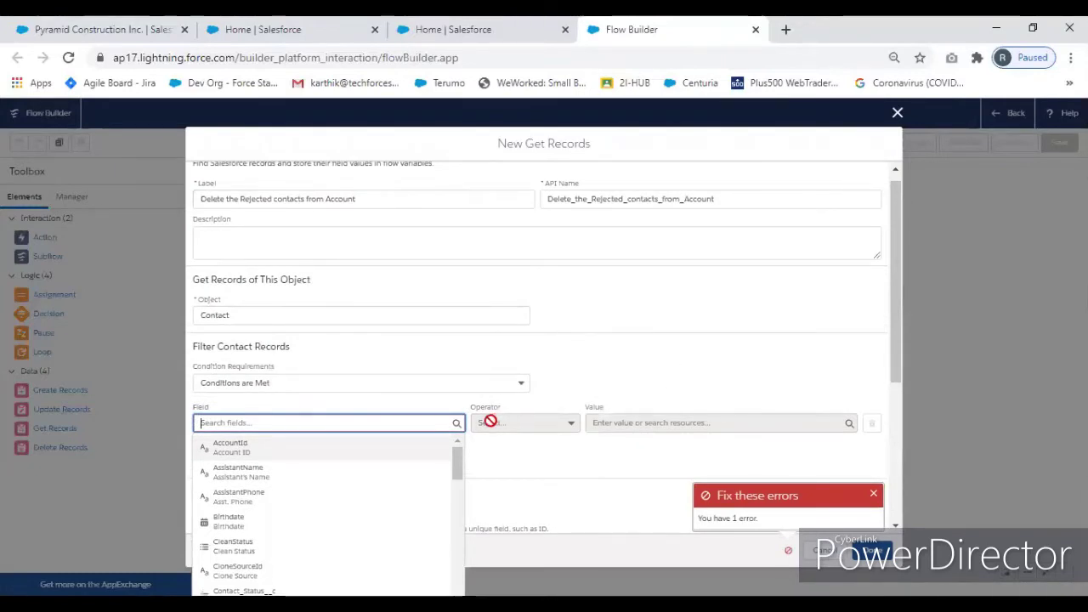
pyautogui.click(260, 448)
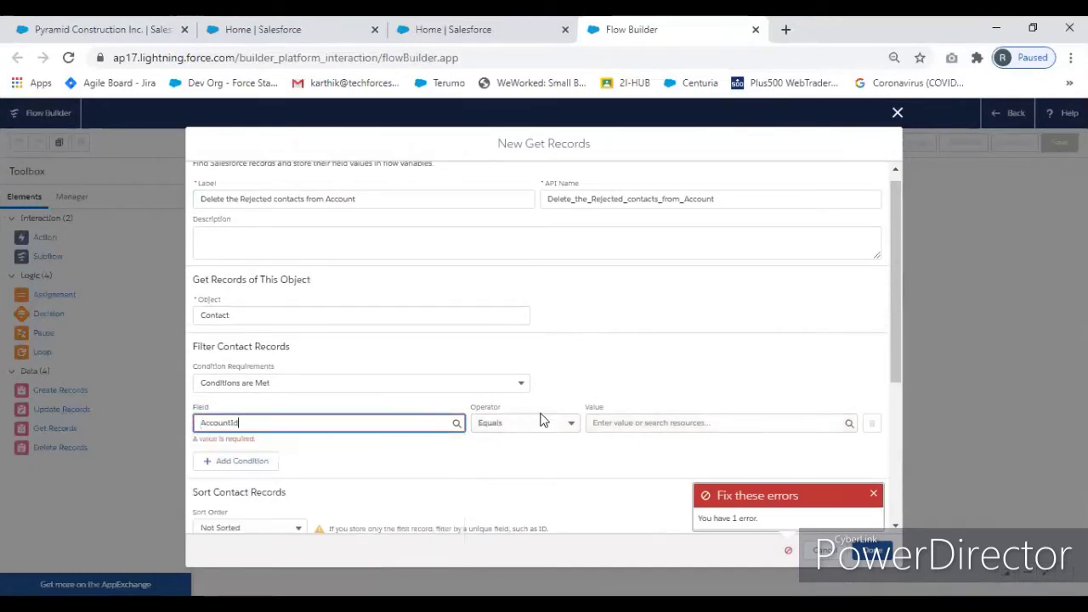
# Step: Create a Text variable named recordID as the comparison value of the AccountId condition
pyautogui.click(620, 424)
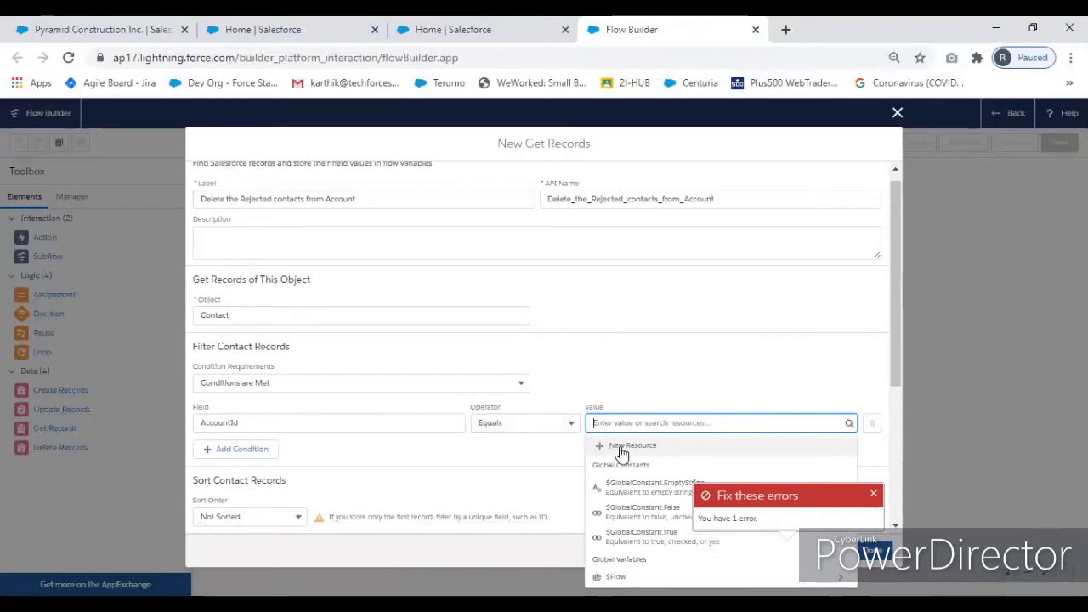
pyautogui.click(620, 444)
pyautogui.click(259, 308)
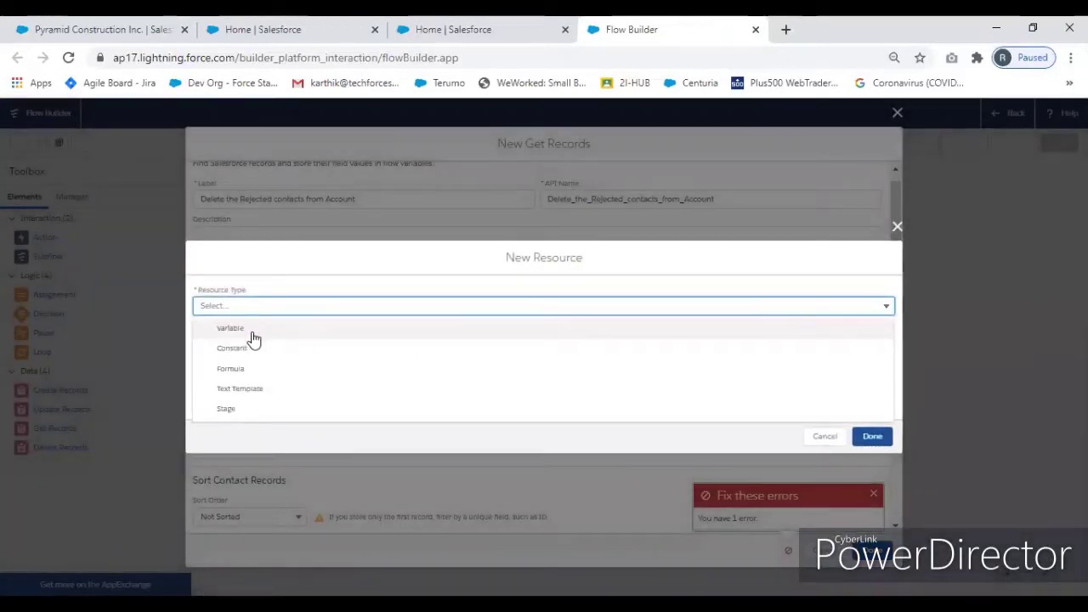
pyautogui.click(248, 335)
pyautogui.click(229, 333)
pyautogui.write('recordI')
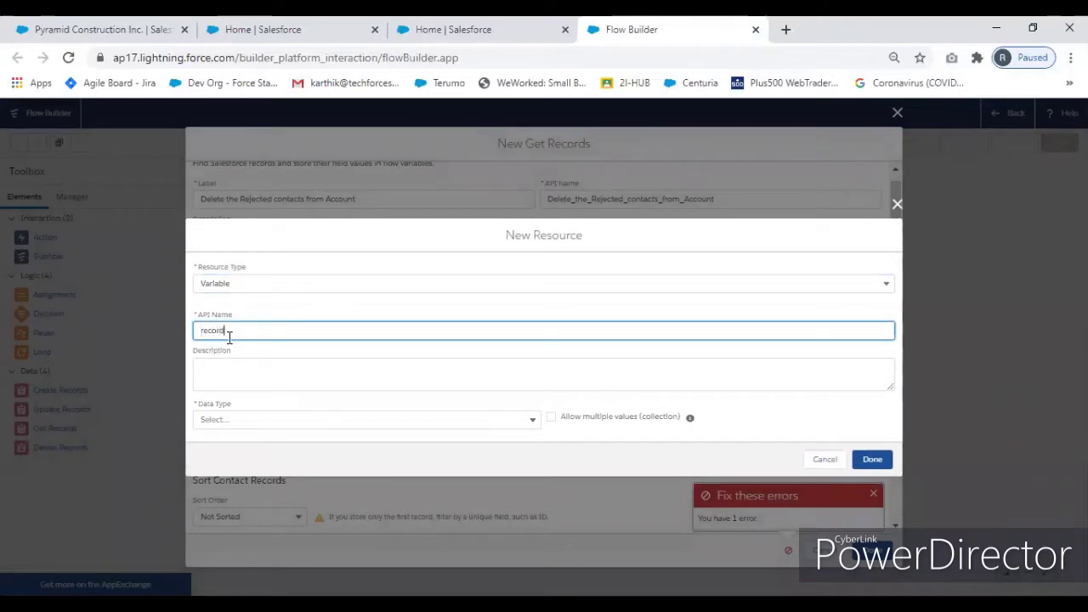
pyautogui.write('d')
pyautogui.click(252, 418)
pyautogui.click(246, 219)
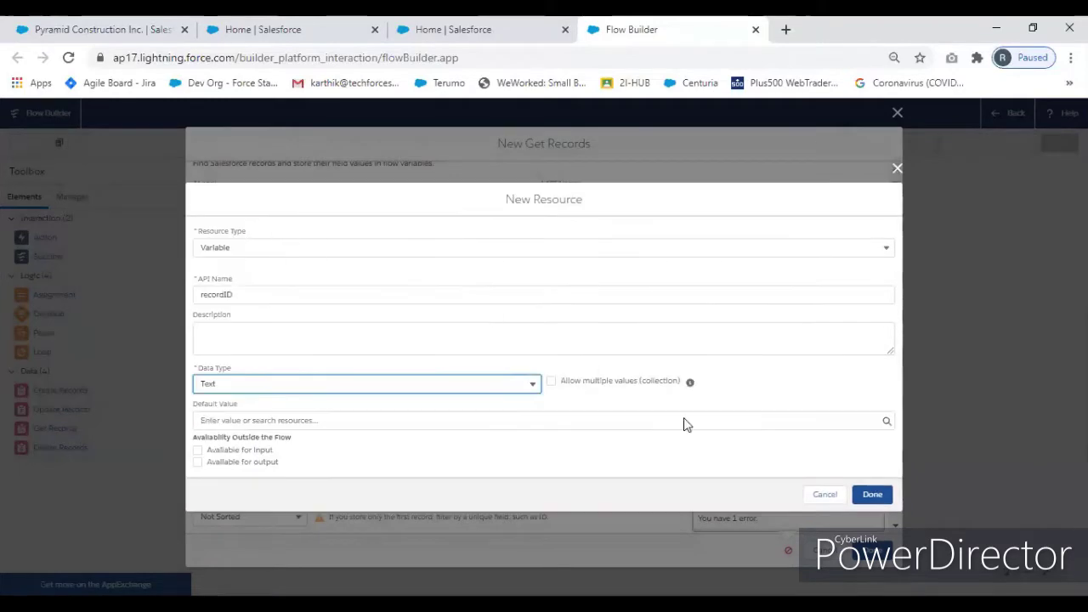
pyautogui.click(872, 495)
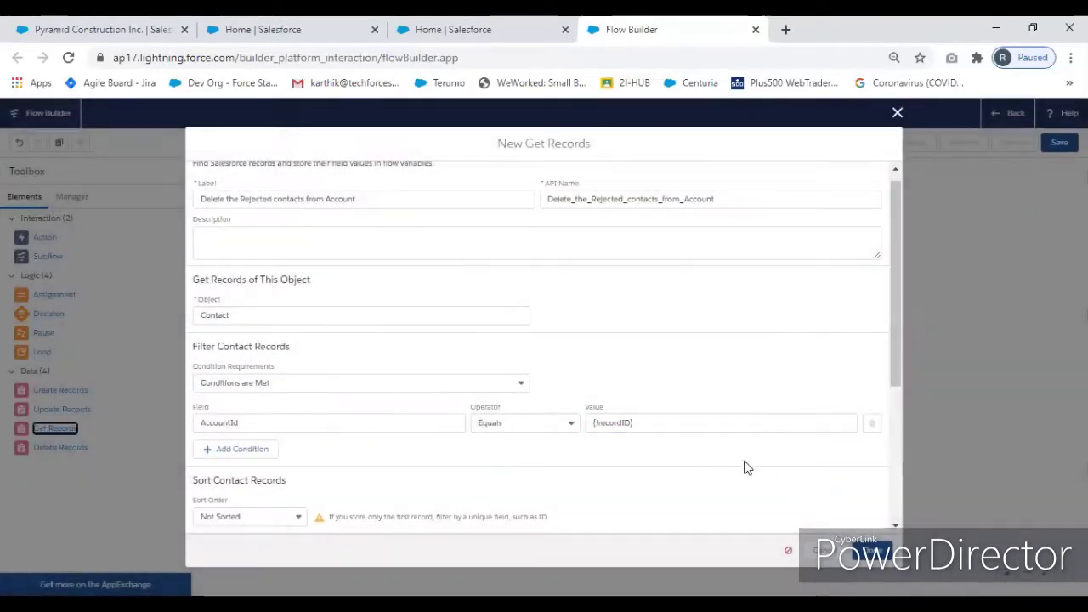
# Step: Add a second filter condition, Contact_Status__c Equals Rejected, and finish the Get Records element
pyautogui.click(228, 450)
pyautogui.click(254, 461)
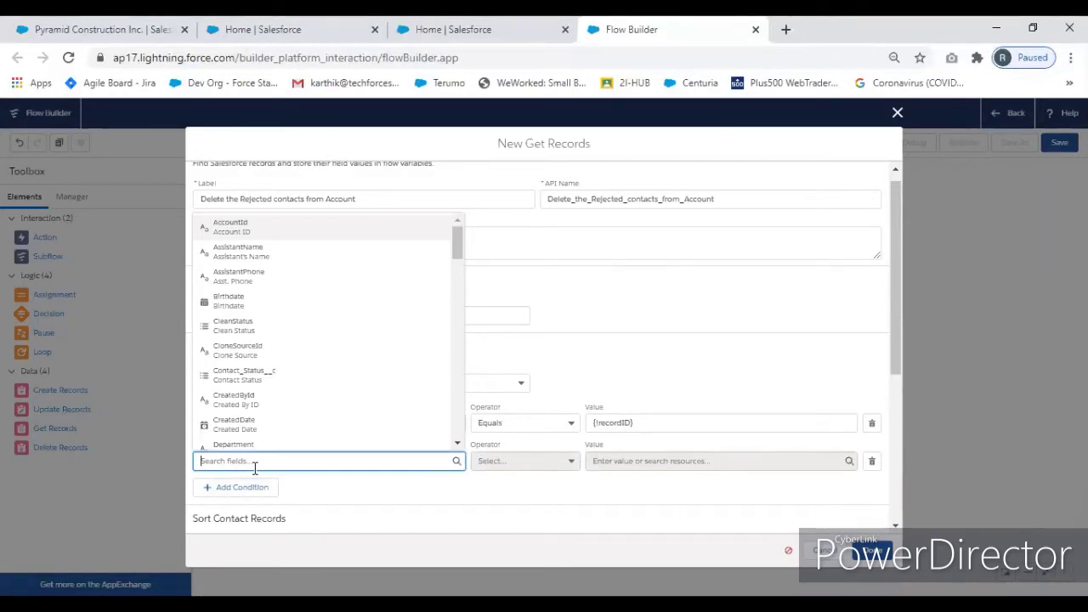
pyautogui.write('con')
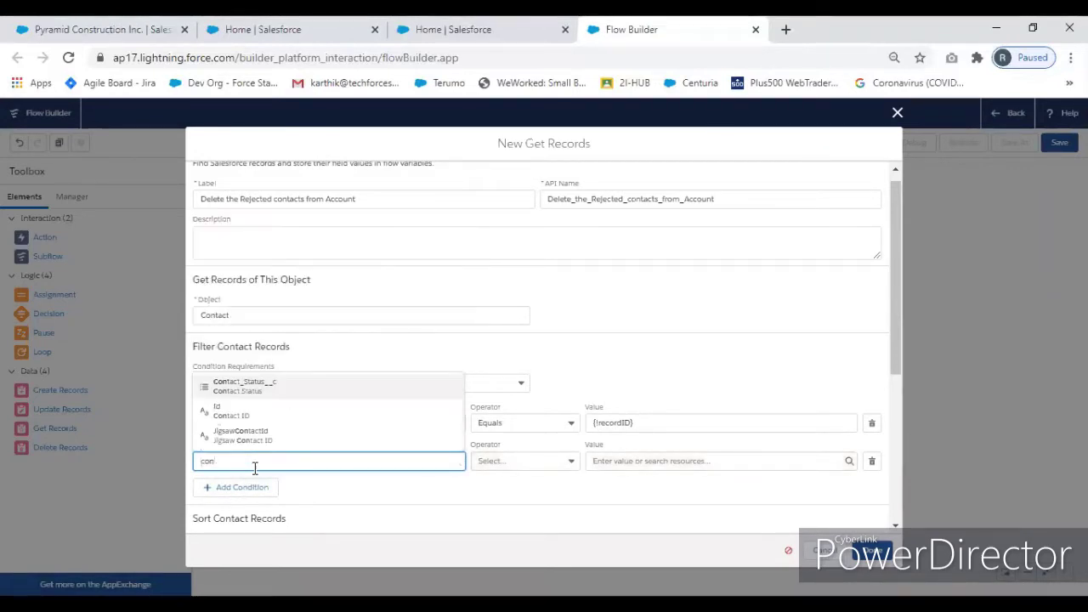
pyautogui.click(242, 387)
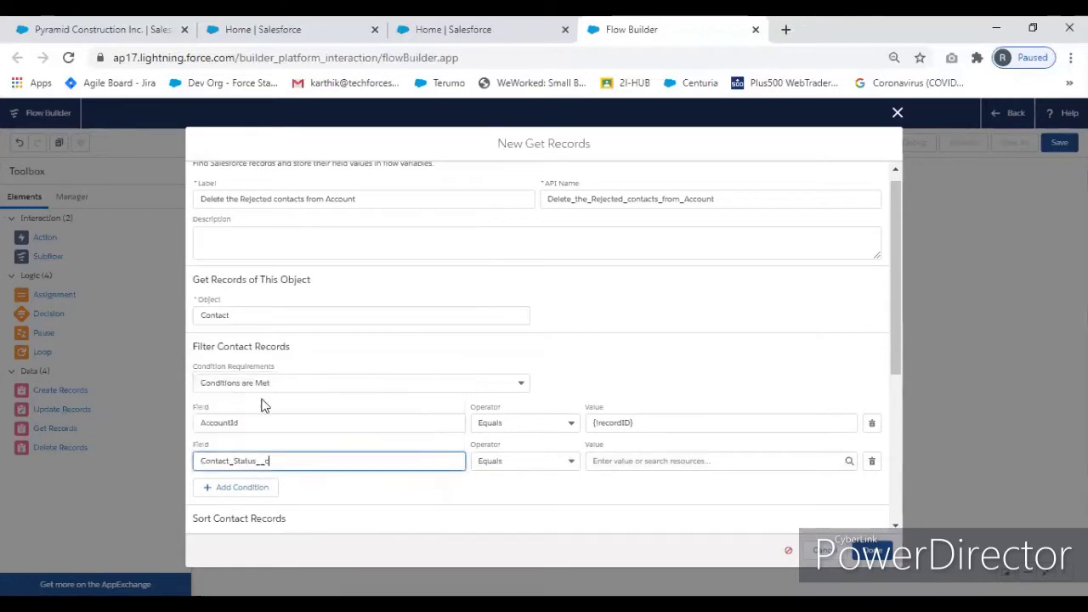
pyautogui.click(634, 461)
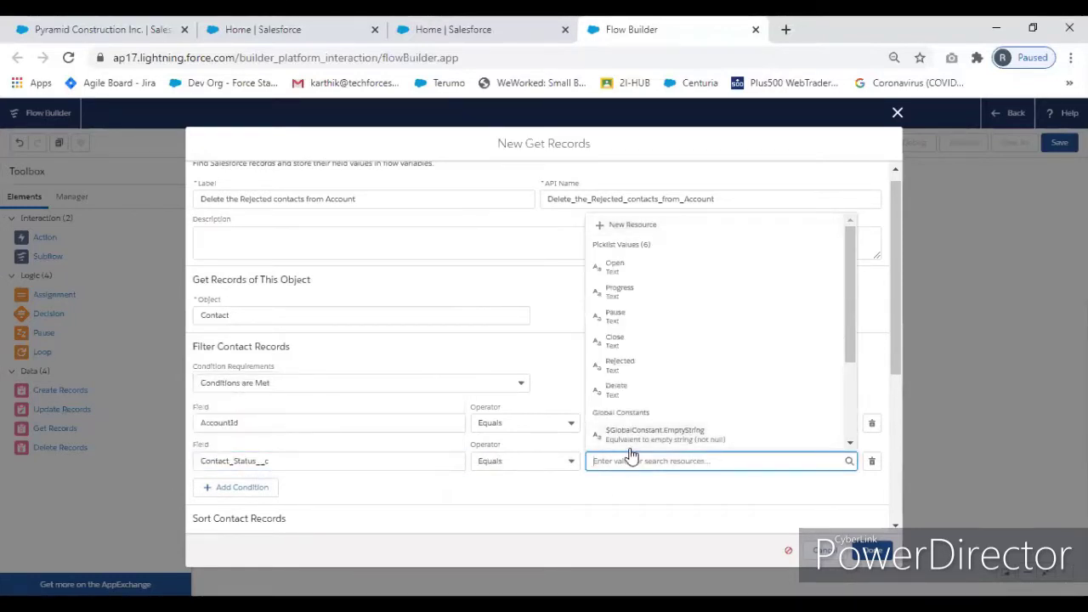
pyautogui.write('re')
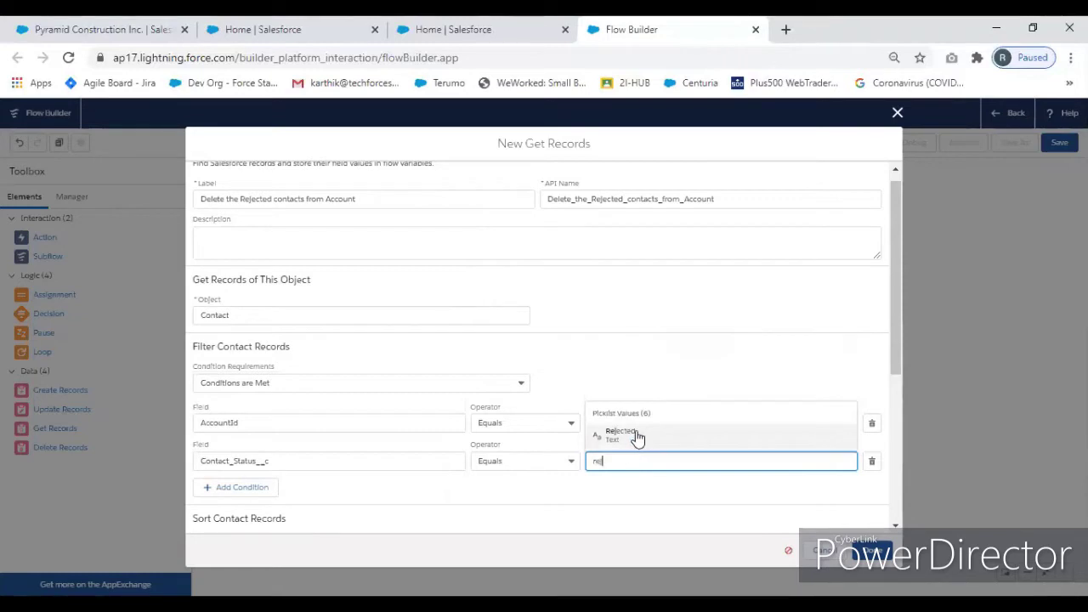
pyautogui.click(641, 437)
pyautogui.scroll(-3, 777, 496)
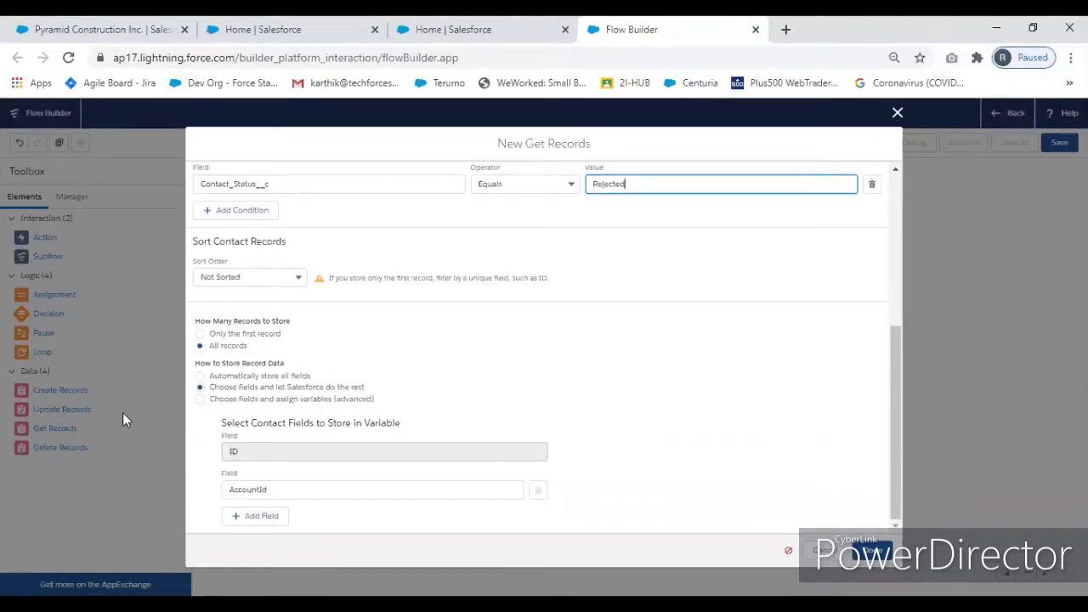
pyautogui.click(878, 551)
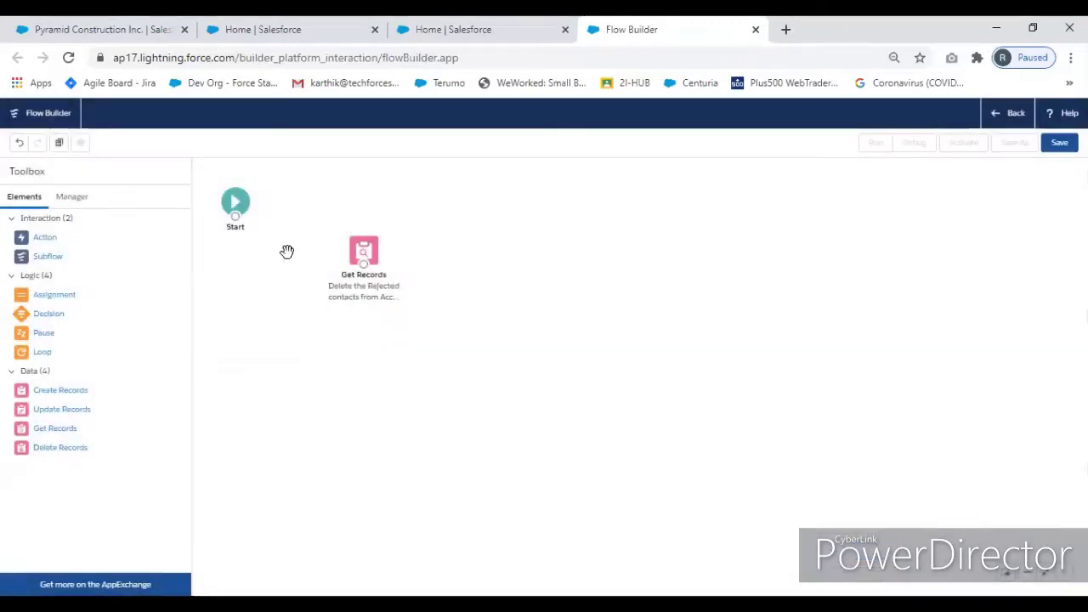
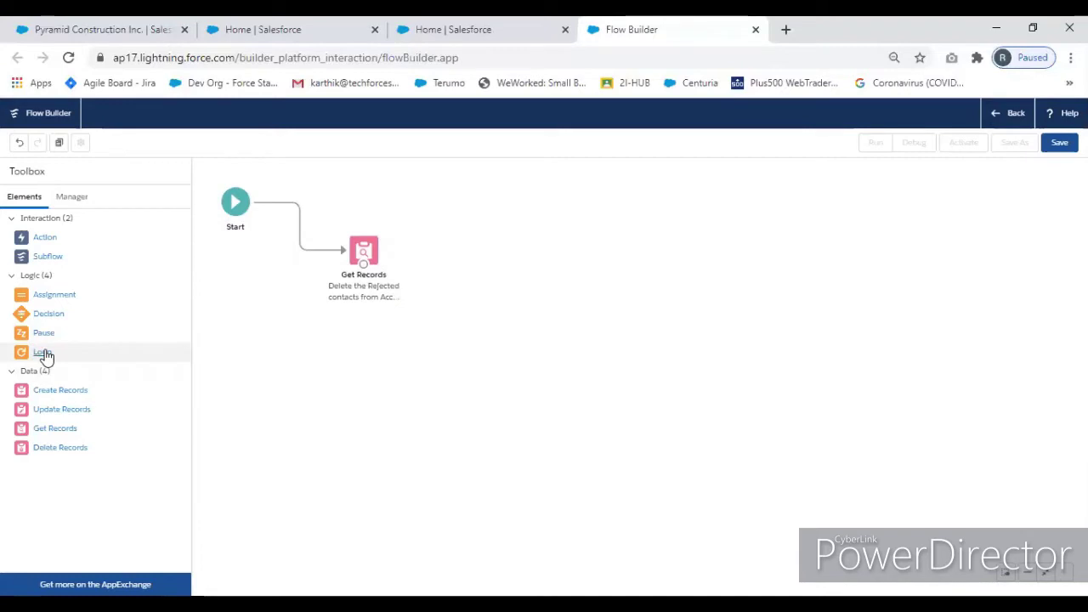
# Step: Add a Loop element labelled "Cllect the Rejected Contacts" that iterates over the contacts from Delete_the_Rejected_contacts_from_Account
pyautogui.moveTo(40, 355); pyautogui.dragTo(265, 233)
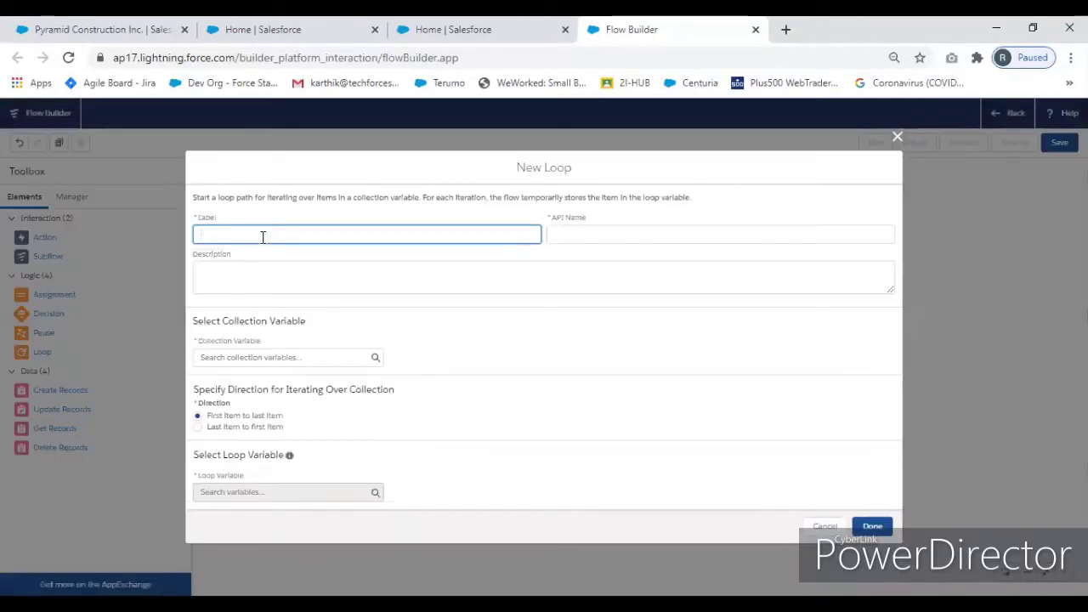
pyautogui.write('Cllect the Rejected COnta')
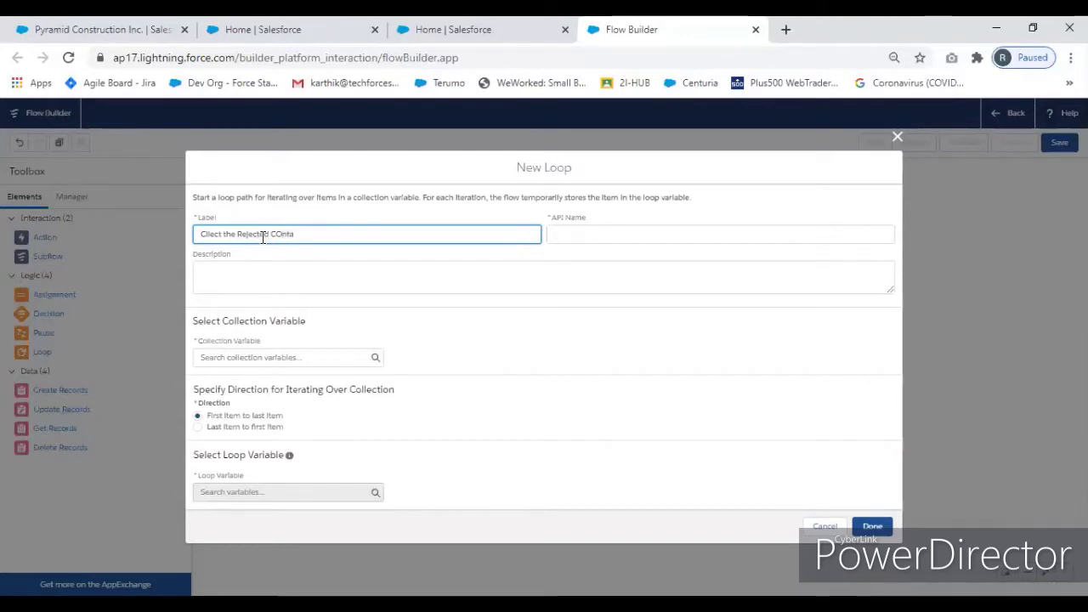
pyautogui.write('cts')
pyautogui.click(283, 228)
pyautogui.press('BackSpace')
pyautogui.write('o')
pyautogui.click(661, 333)
pyautogui.click(304, 357)
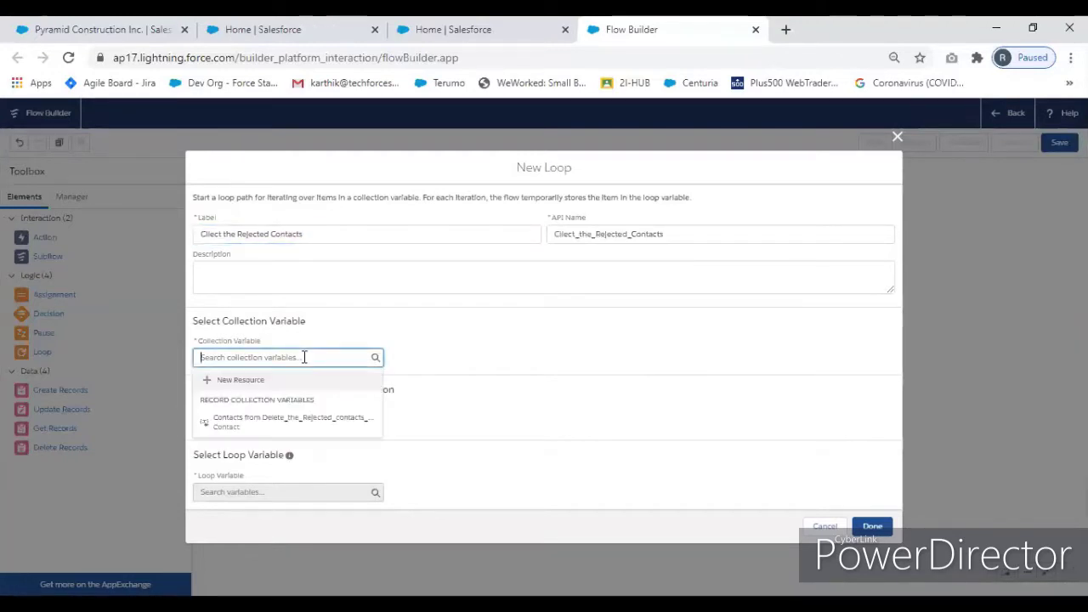
pyautogui.click(311, 425)
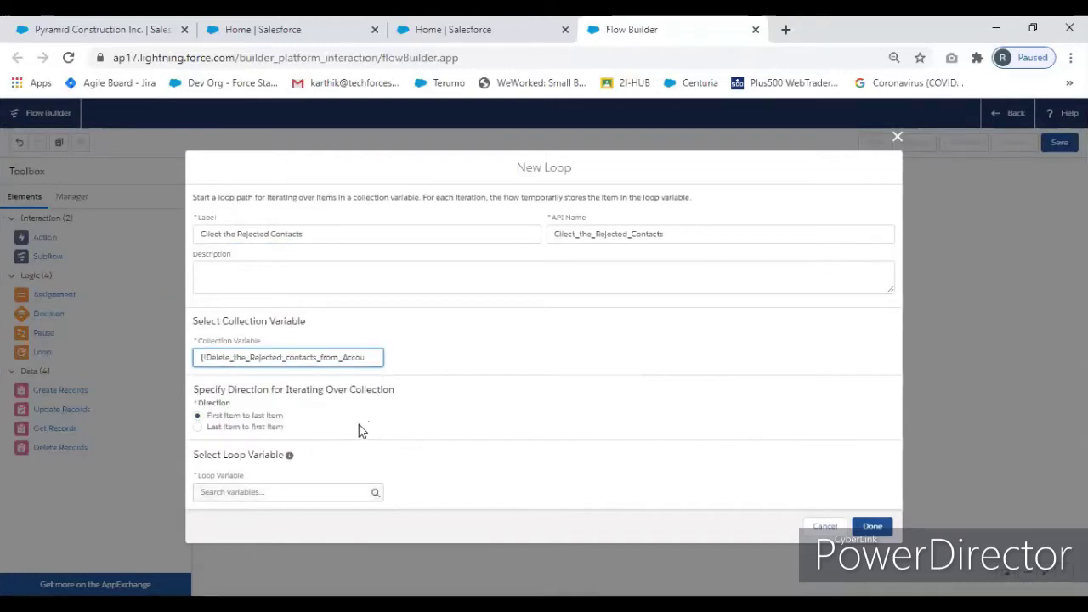
# Step: Start a new Variable resource for the loop variable and name it GetContacts
pyautogui.click(276, 492)
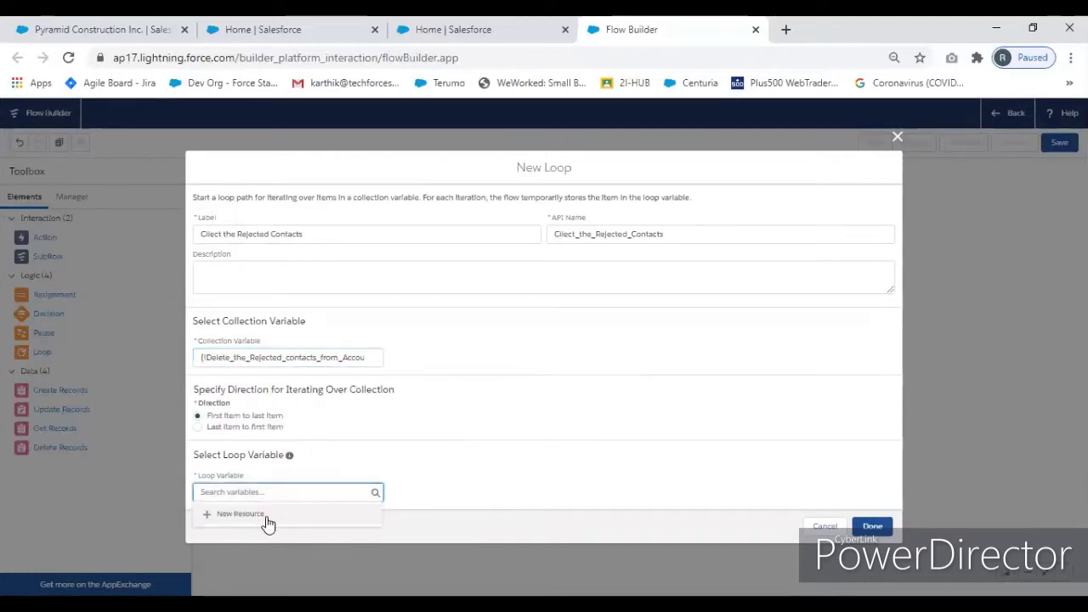
pyautogui.click(266, 516)
pyautogui.click(282, 303)
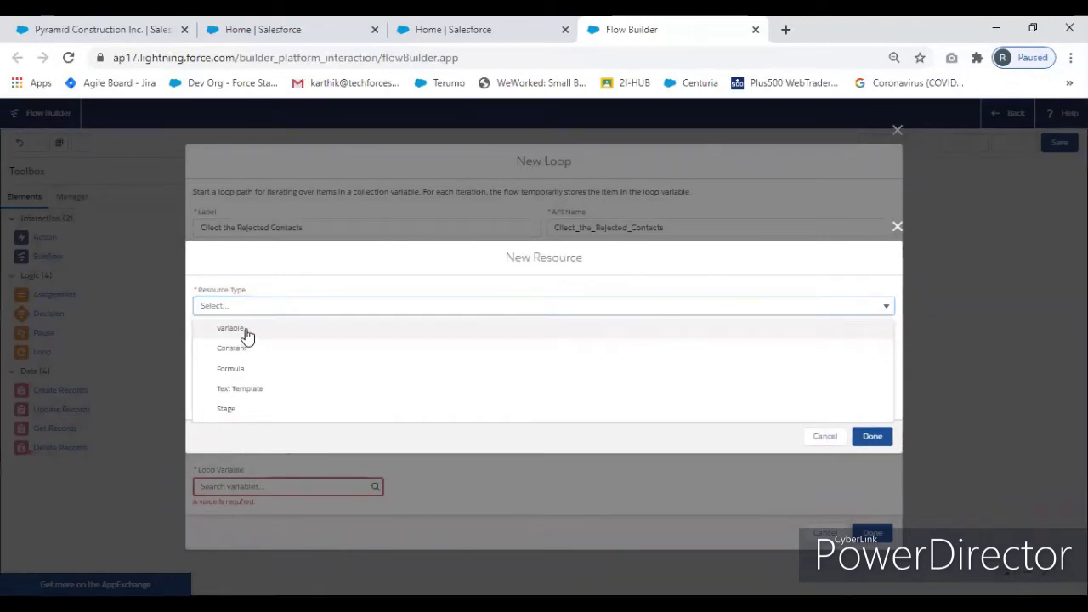
pyautogui.click(242, 331)
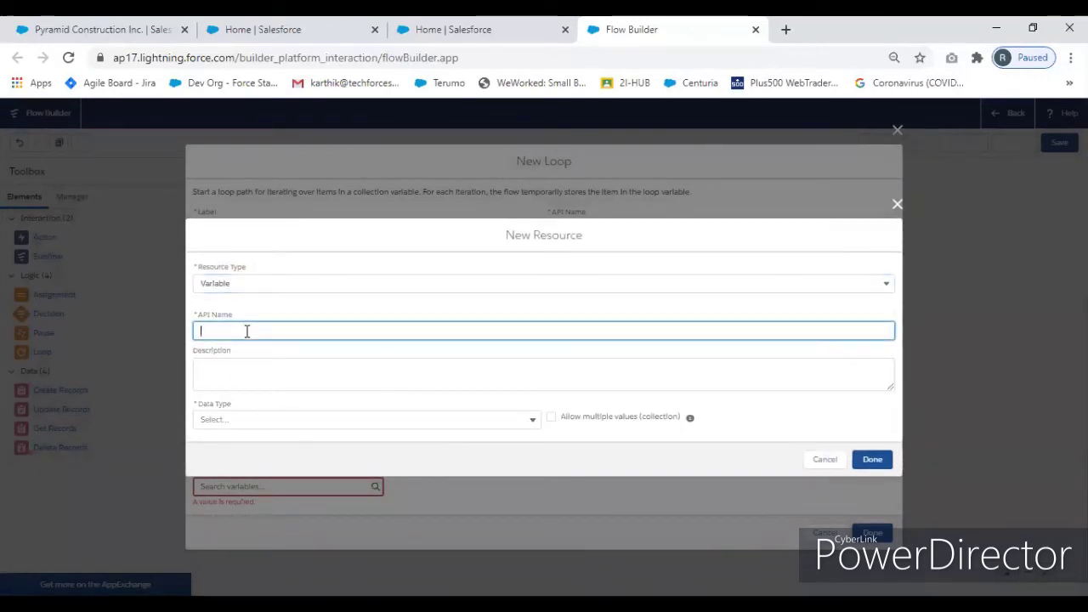
pyautogui.write('GetContacts')
pyautogui.press('BackSpace')
pyautogui.write('cts')
# Step: Give the GetContacts variable the Record data type with Contact as its object, and finish creating it
pyautogui.click(382, 420)
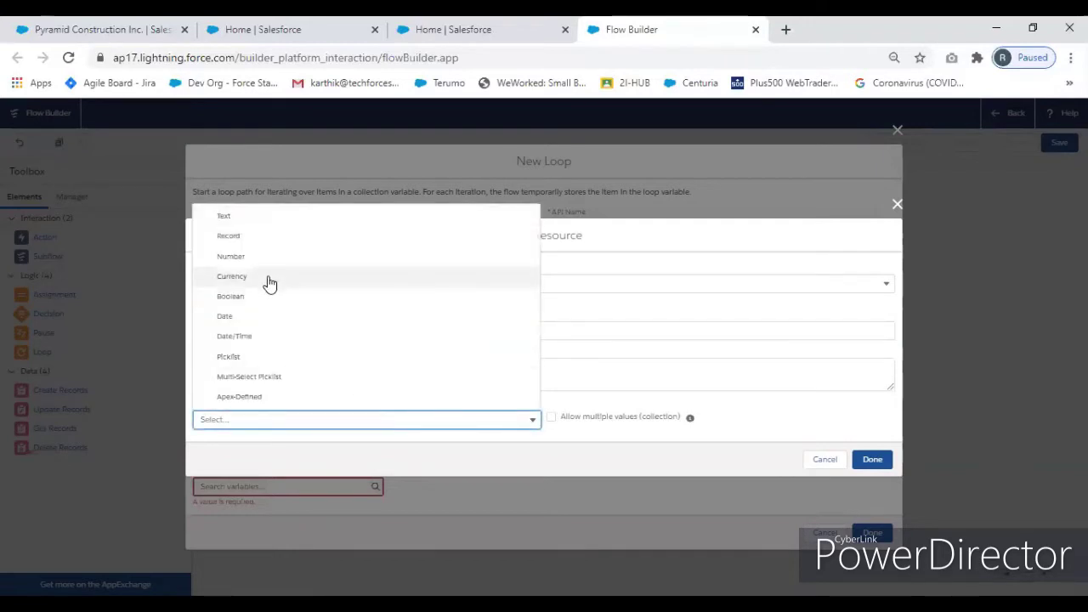
pyautogui.click(252, 236)
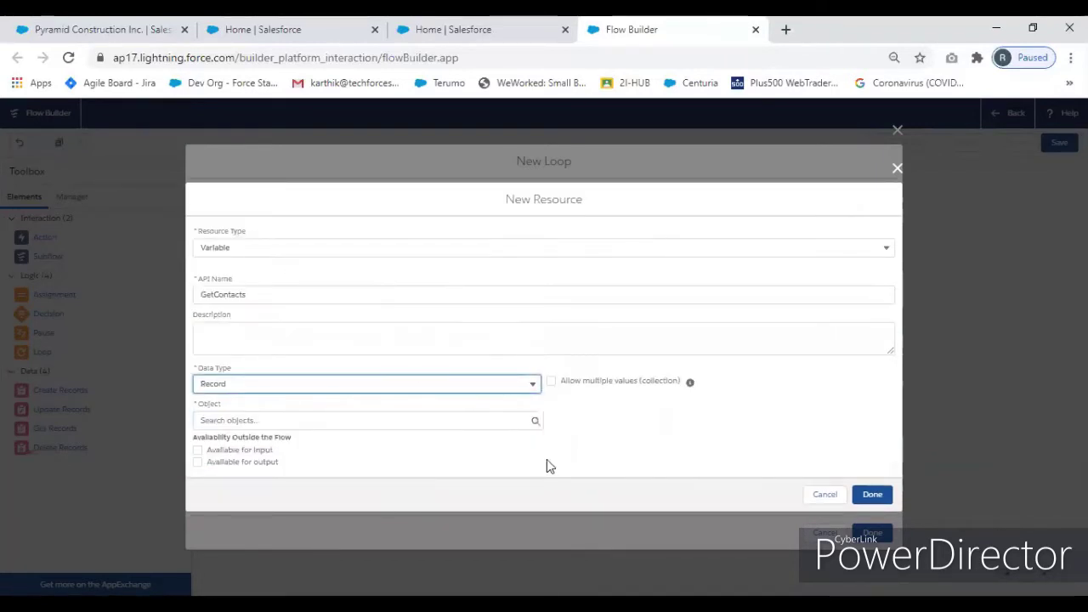
pyautogui.click(372, 417)
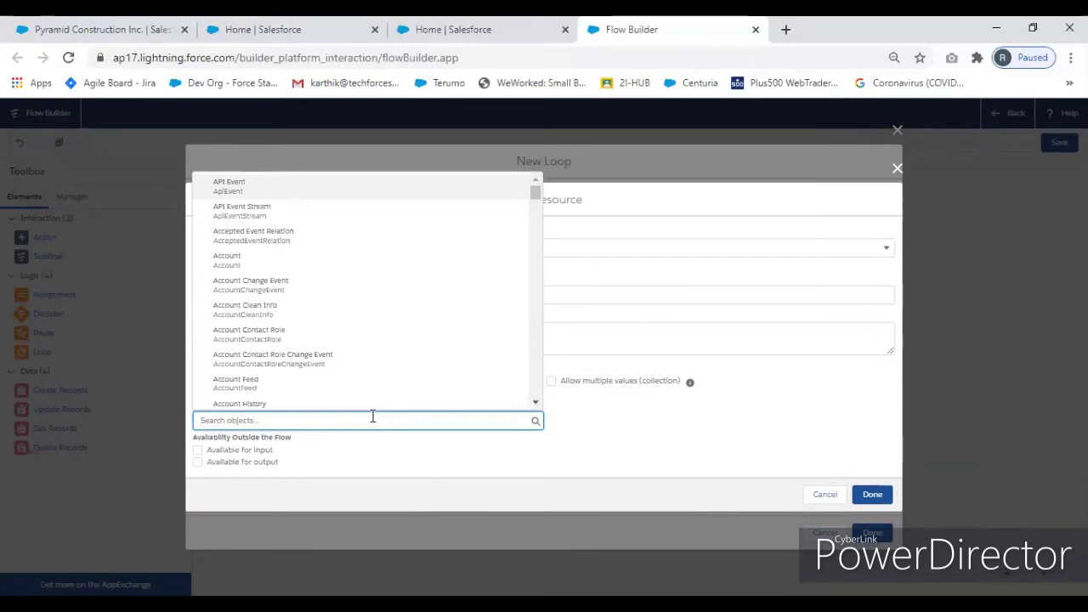
pyautogui.write('cont')
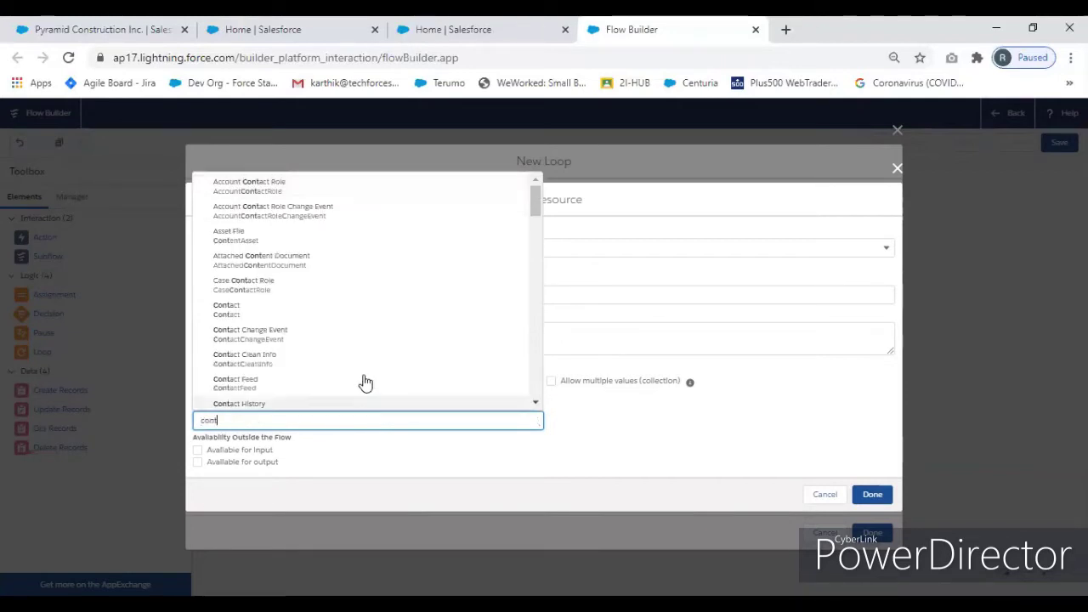
pyautogui.click(291, 309)
pyautogui.click(873, 495)
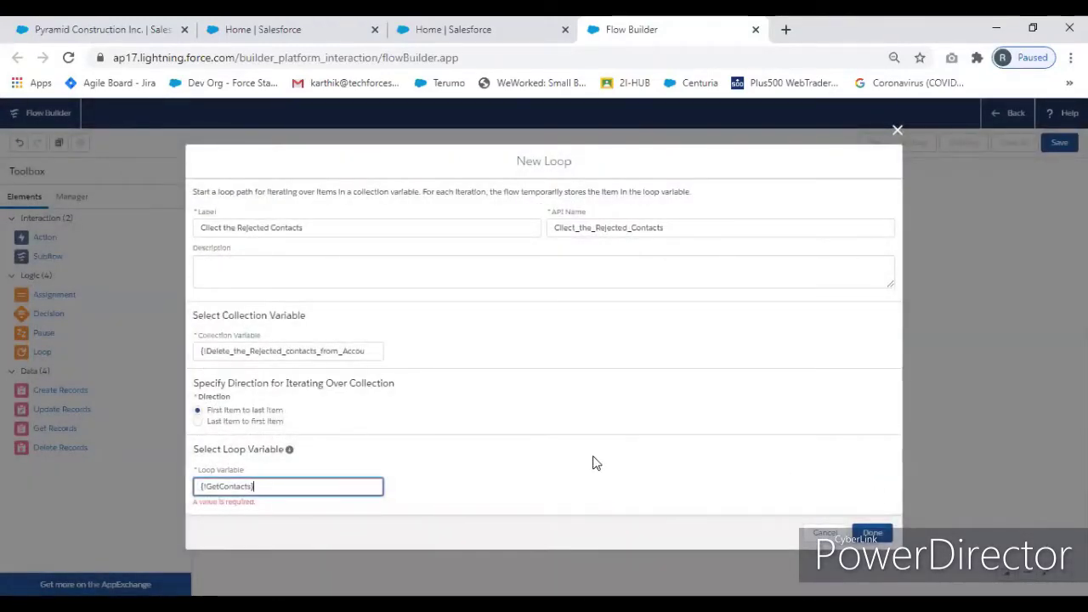
# Step: Finish the Loop element and connect the Get Records element to it
pyautogui.click(873, 527)
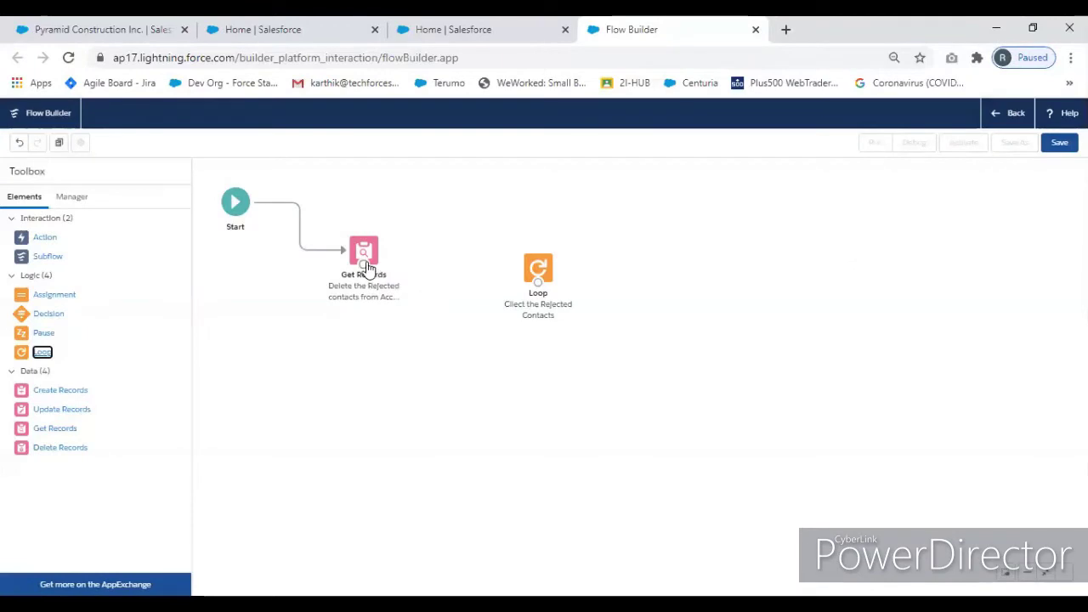
pyautogui.moveTo(368, 267)
pyautogui.mouseDown()
pyautogui.moveTo(447, 277)
pyautogui.moveTo(430, 271)
pyautogui.moveTo(408, 284)
pyautogui.moveTo(534, 283)
pyautogui.mouseUp()
# Step: Add an Assignment element beside the Loop and label it "Delete 1by1 contact from the collection"
pyautogui.moveTo(41, 301); pyautogui.dragTo(515, 303)
pyautogui.click(331, 268)
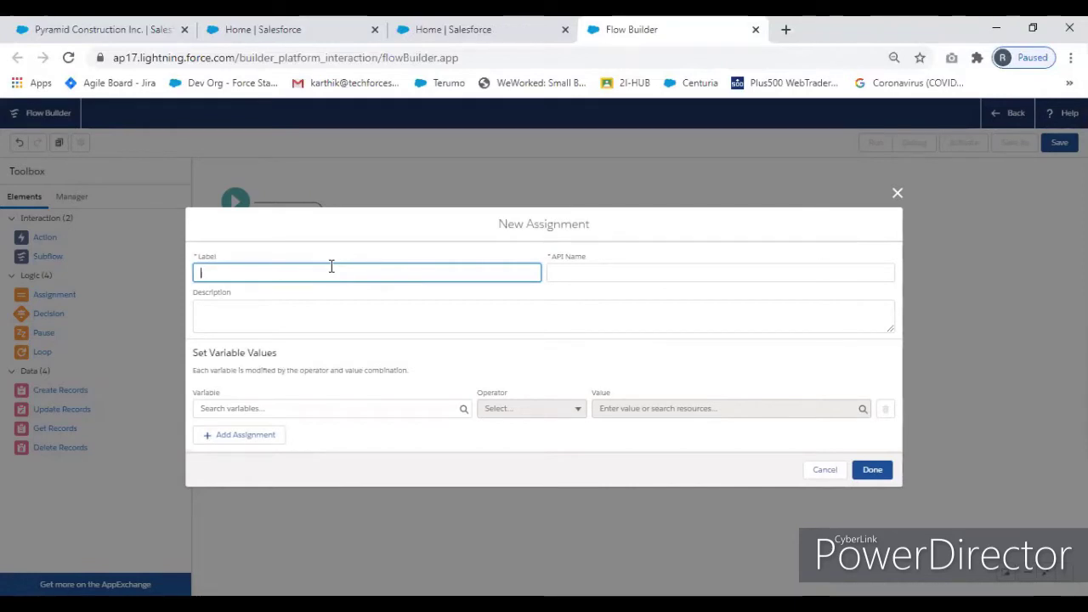
pyautogui.write('Delete ')
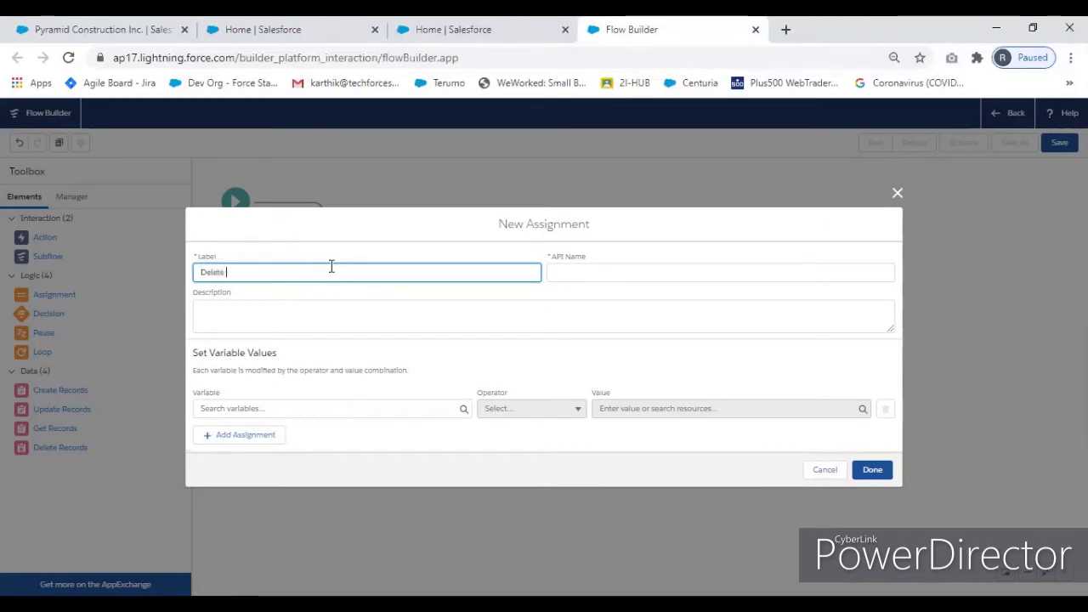
pyautogui.write('Jo')
pyautogui.write('y')
pyautogui.write('1')
pyautogui.write(' cont')
pyautogui.write('a')
pyautogui.write('c')
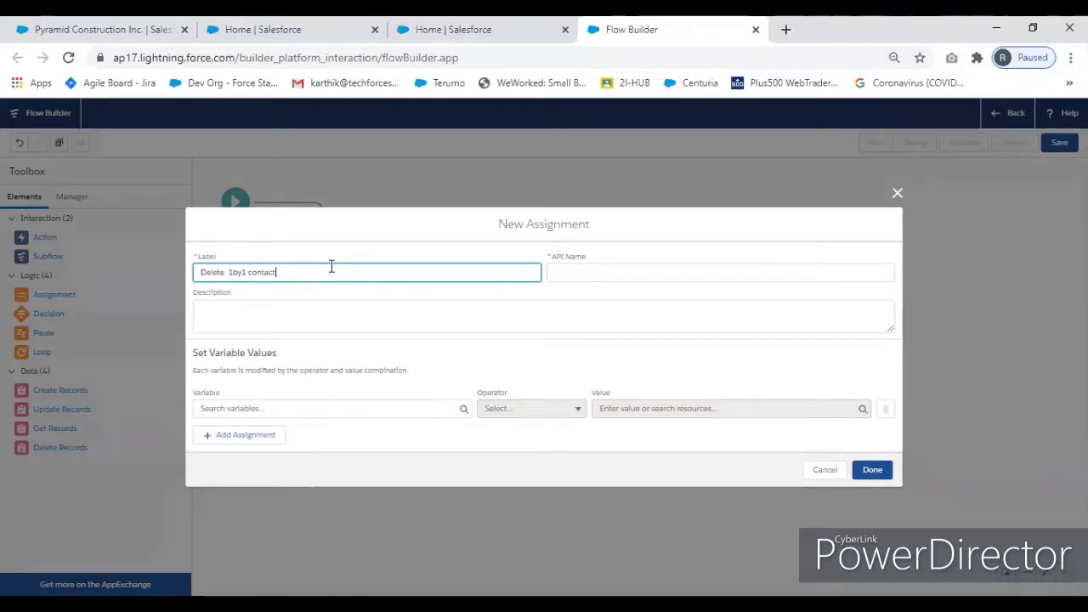
pyautogui.write('t from')
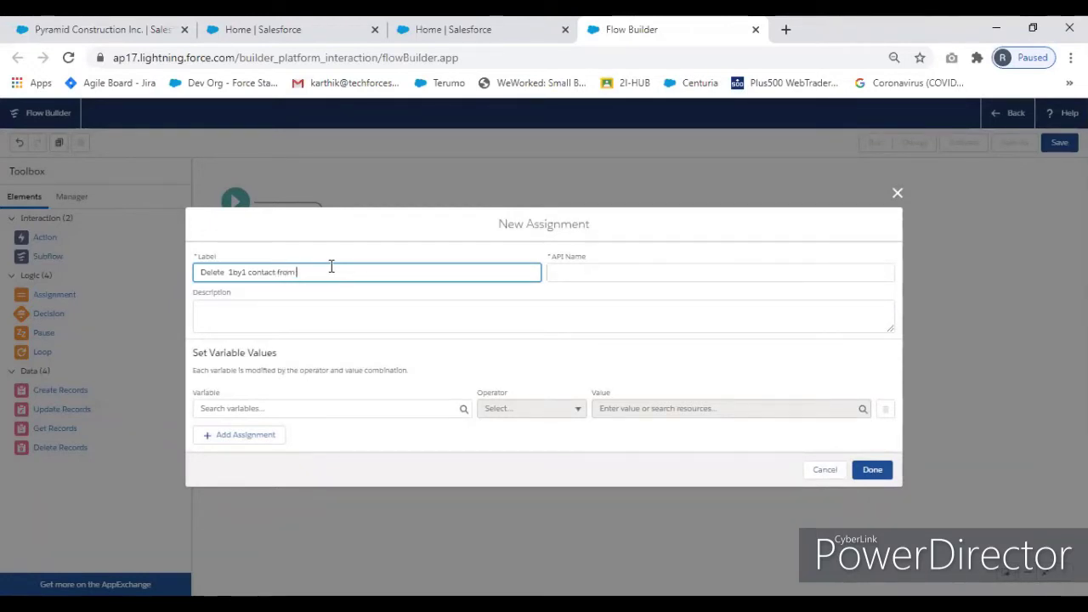
pyautogui.write(' the')
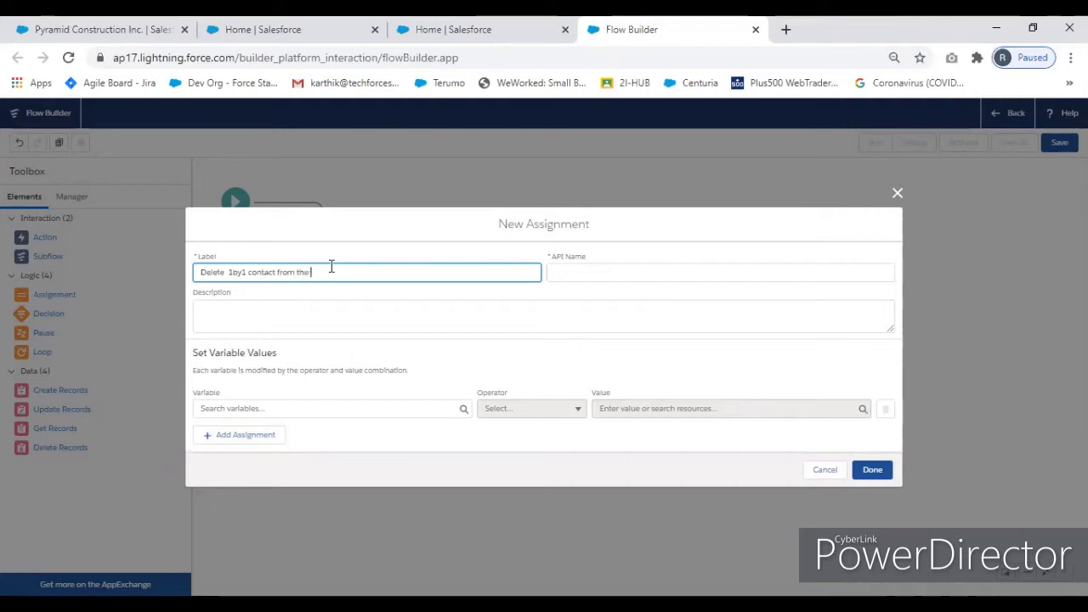
pyautogui.write(' collection')
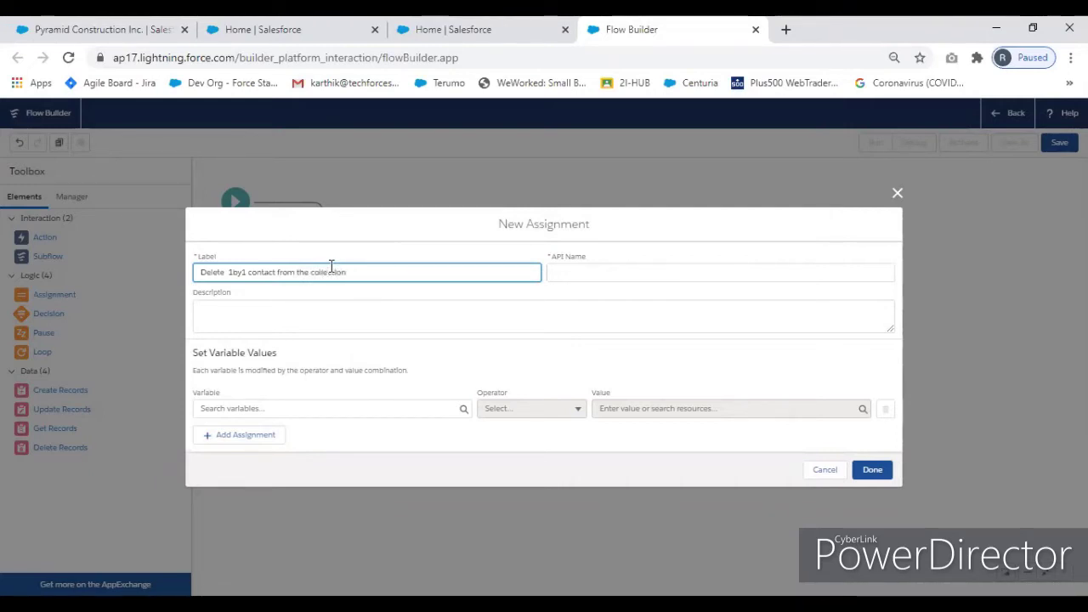
pyautogui.click(607, 365)
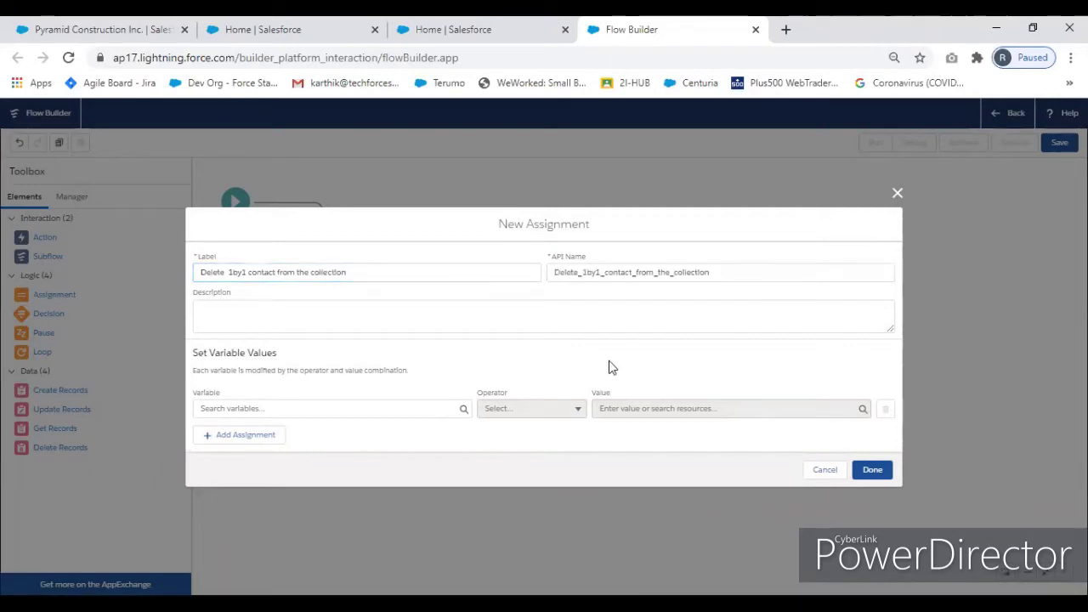
# Step: Create a Text variable named DelContact as the variable of the assignment
pyautogui.click(345, 410)
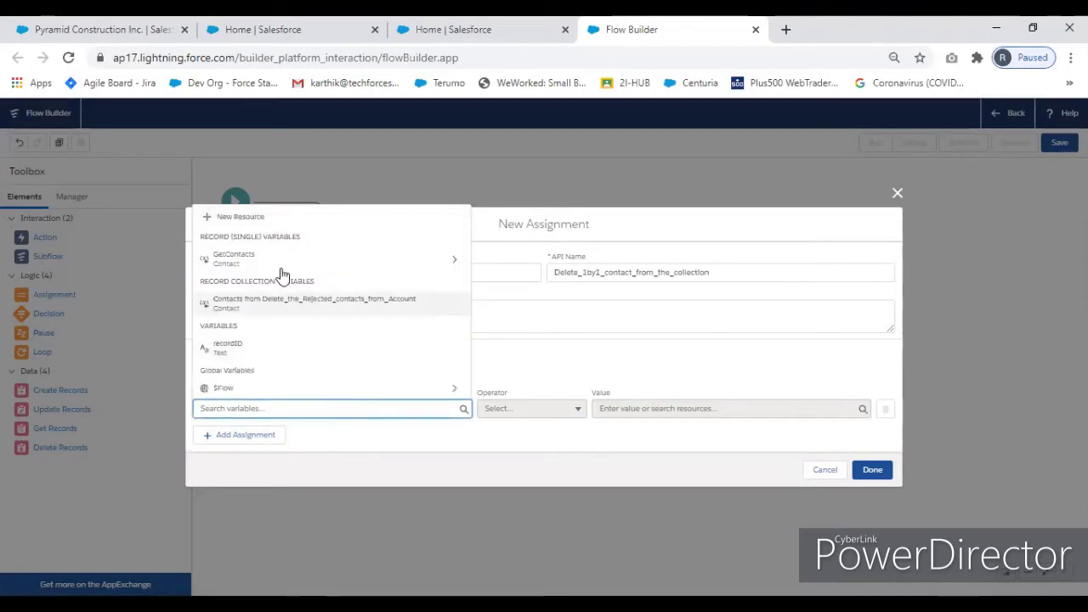
pyautogui.click(271, 219)
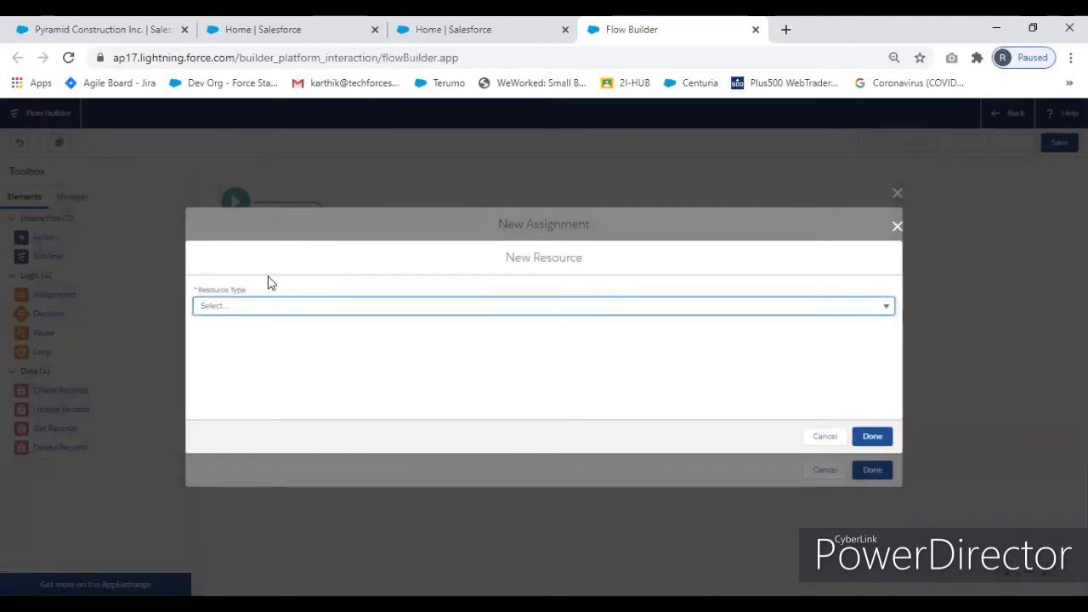
pyautogui.click(250, 310)
pyautogui.click(245, 330)
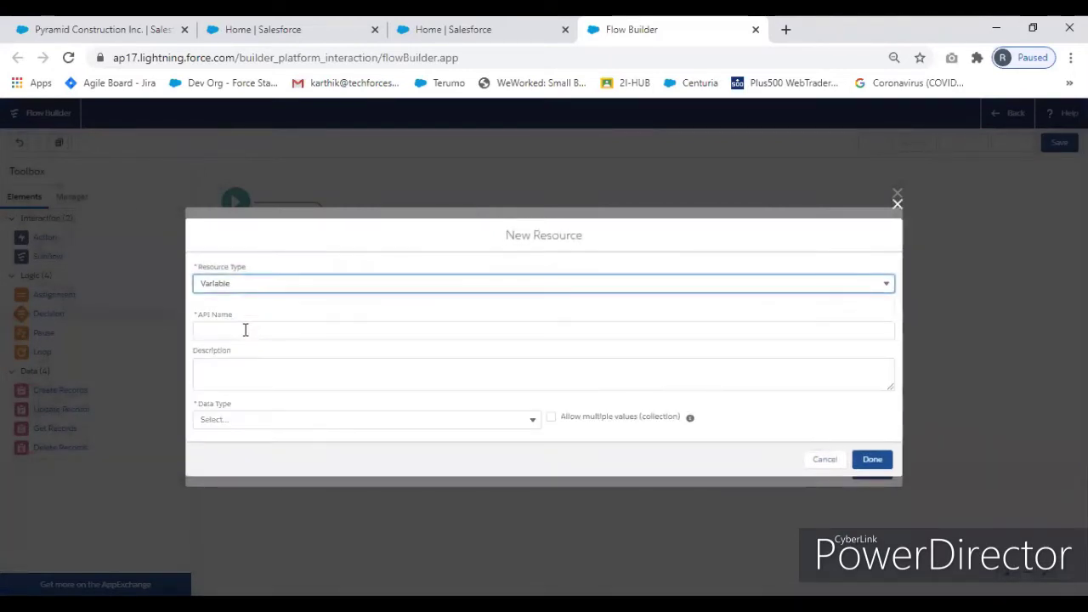
pyautogui.click(245, 330)
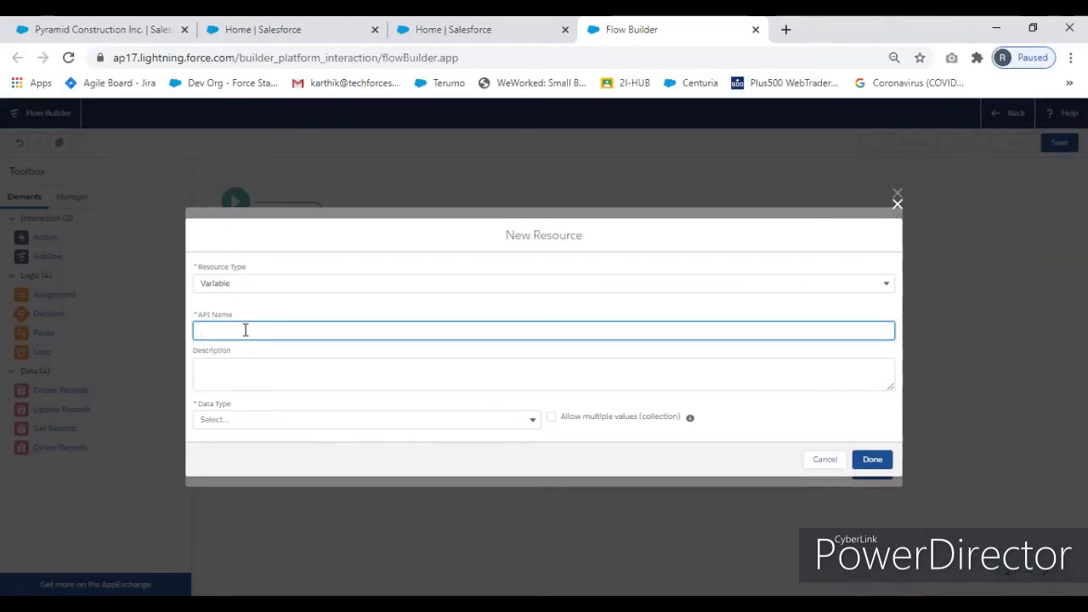
pyautogui.write('DelCont')
pyautogui.click(281, 417)
pyautogui.click(238, 219)
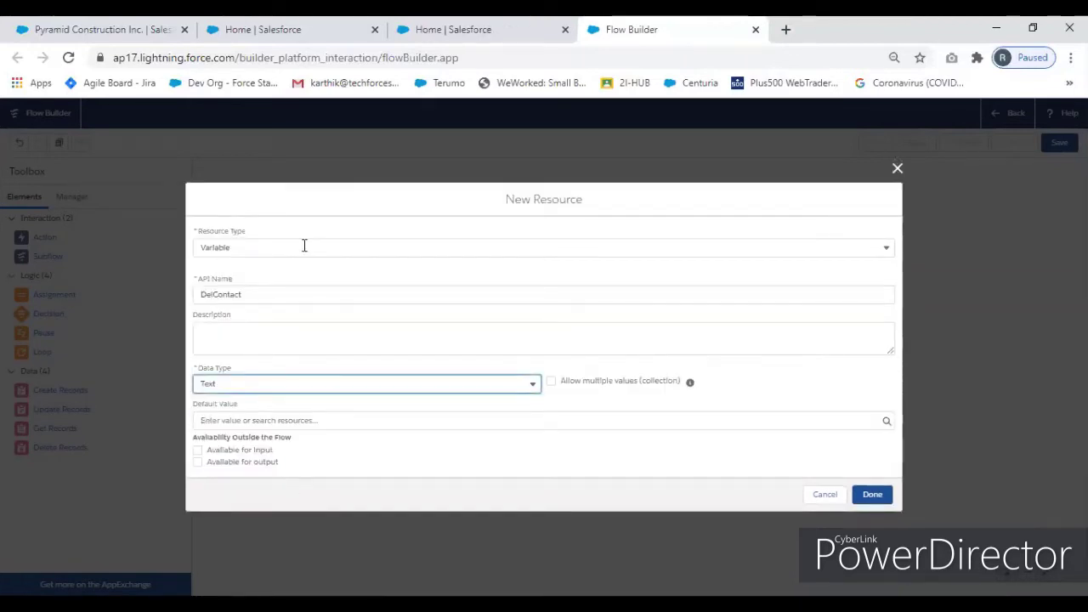
pyautogui.click(873, 496)
# Step: Assign the Id field of GetContacts as the value of DelContact and finish the Assignment element
pyautogui.click(668, 408)
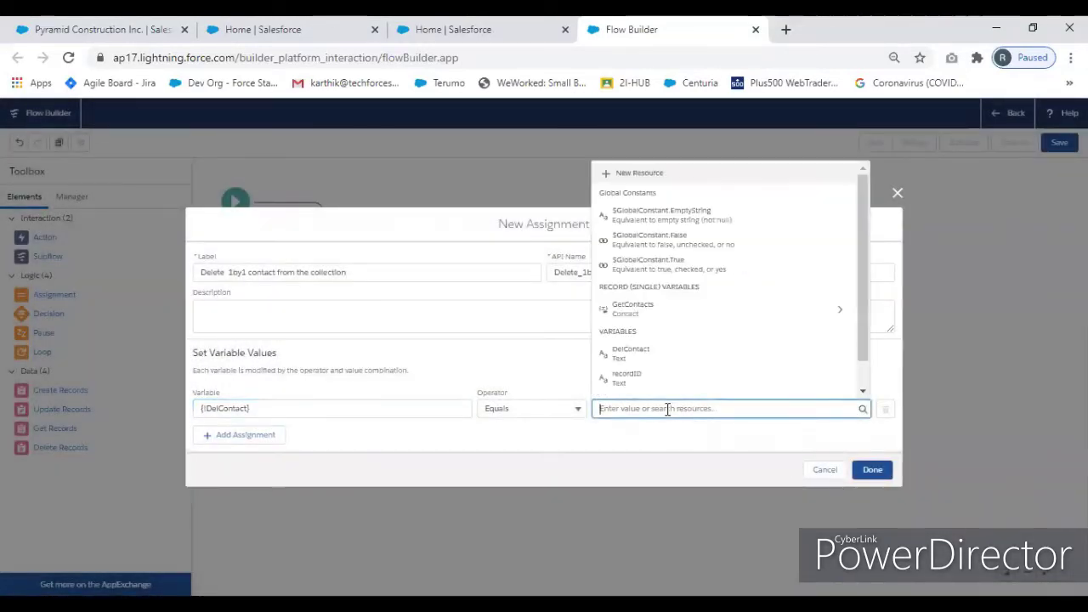
pyautogui.click(812, 318)
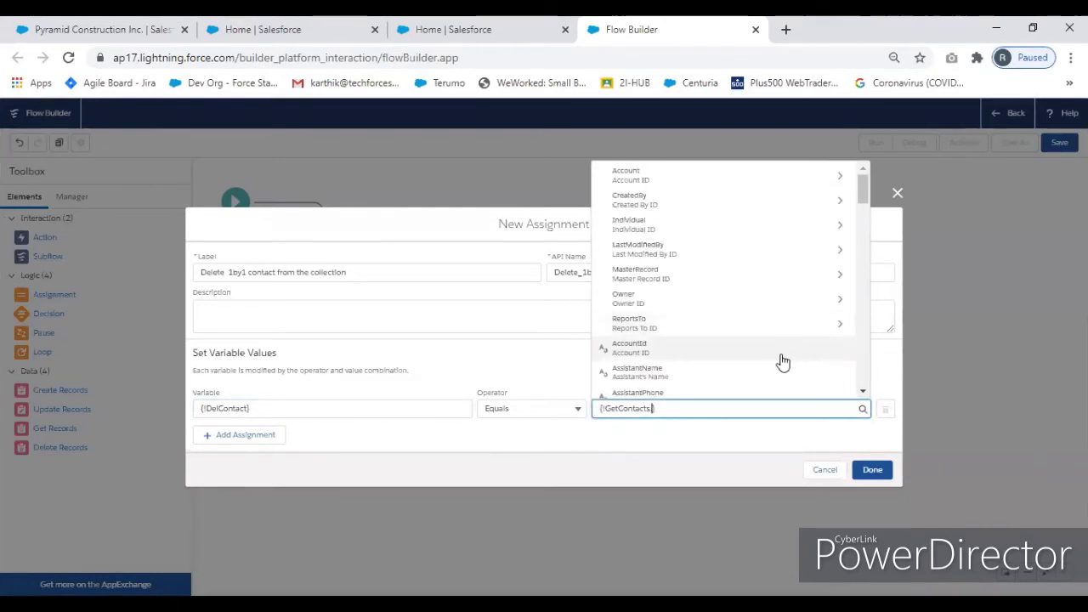
pyautogui.write('Id')
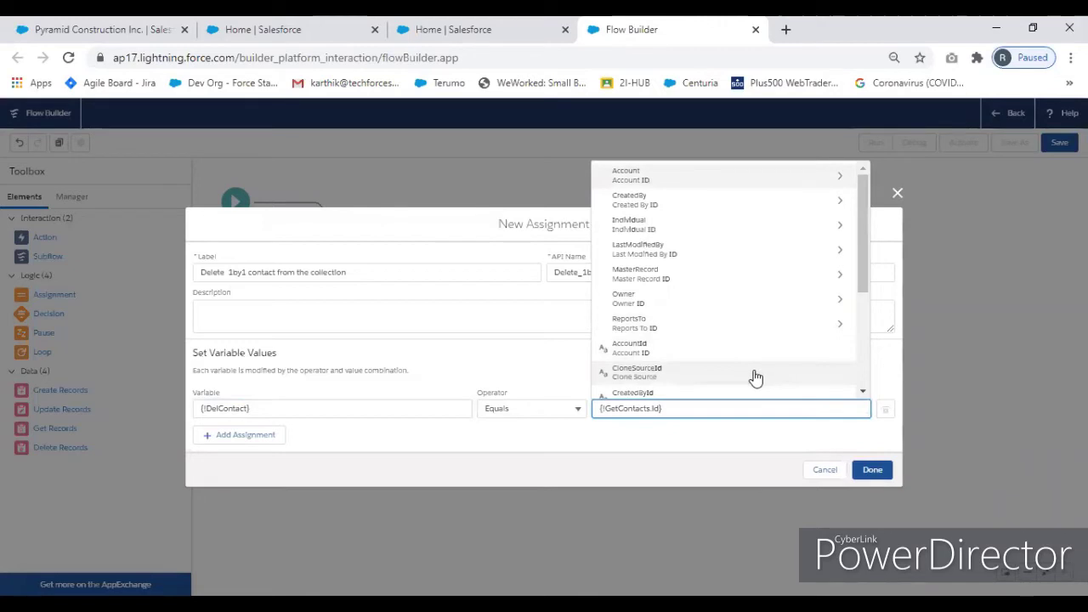
pyautogui.scroll(-1, 717, 364)
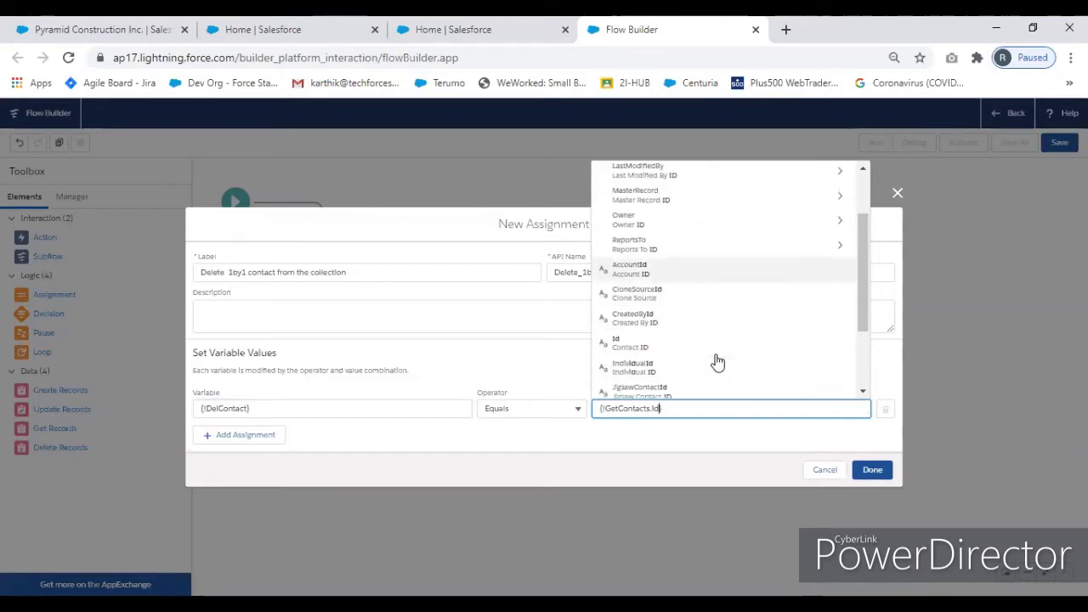
pyautogui.click(692, 343)
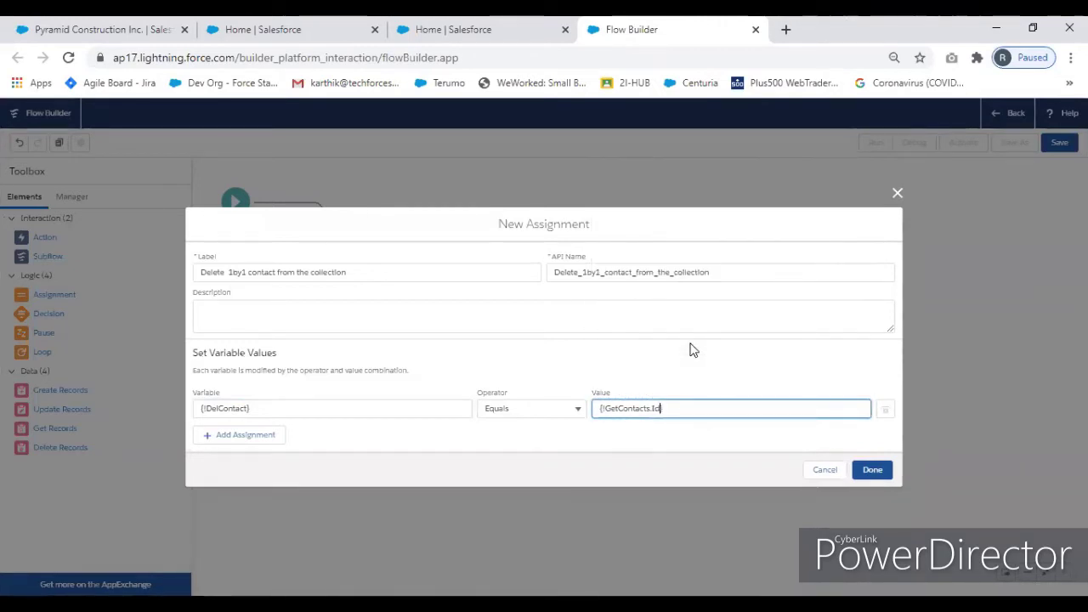
pyautogui.click(869, 471)
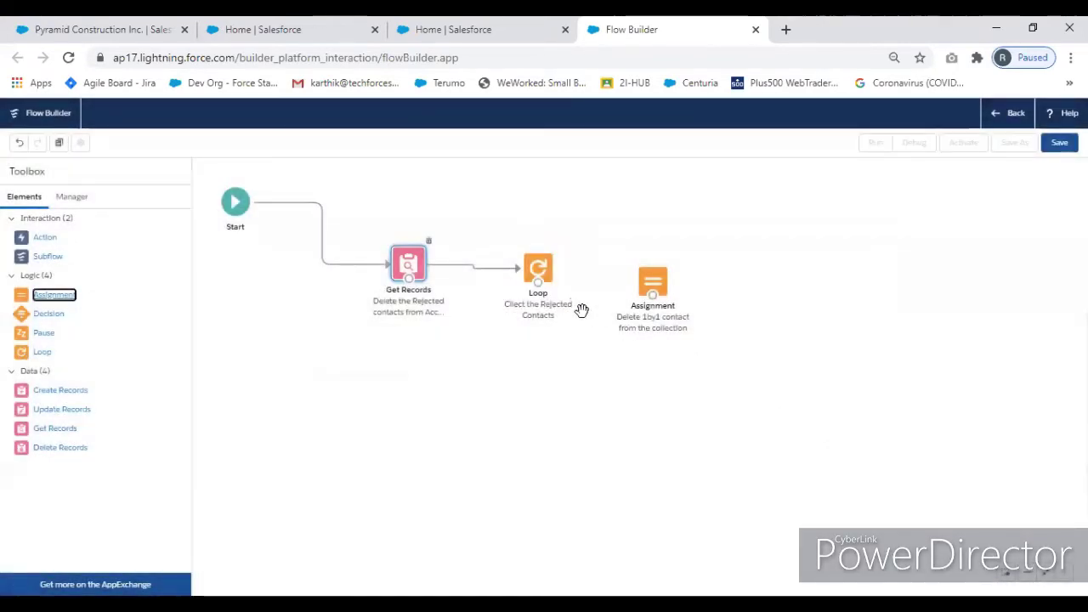
# Step: Connect the Loop to the Assignment with the For Each Item path and line the Assignment up level with the Loop
pyautogui.moveTo(542, 289); pyautogui.dragTo(660, 293)
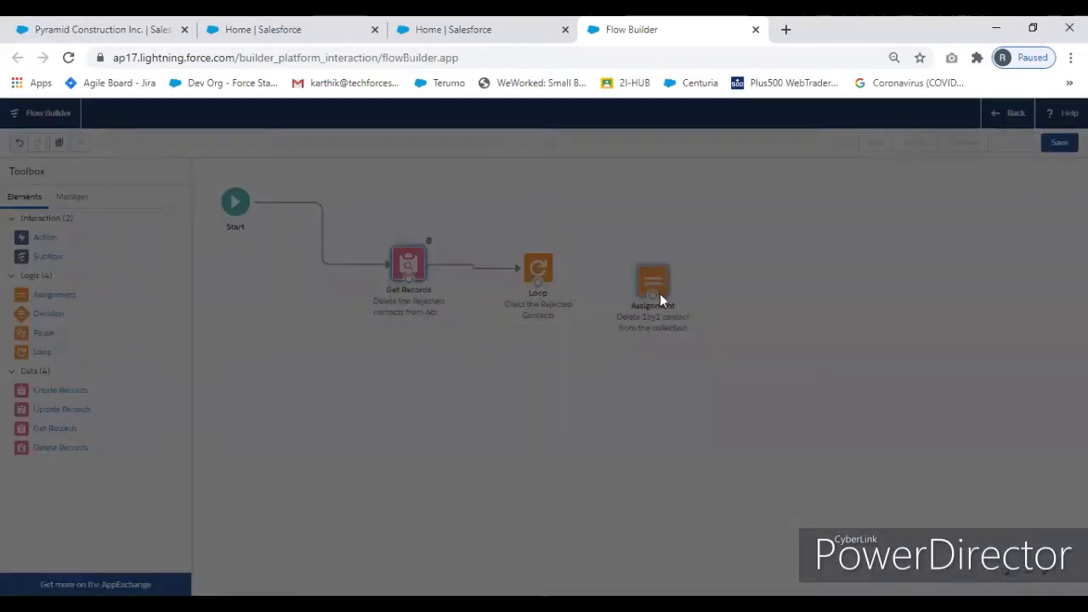
pyautogui.click(706, 400)
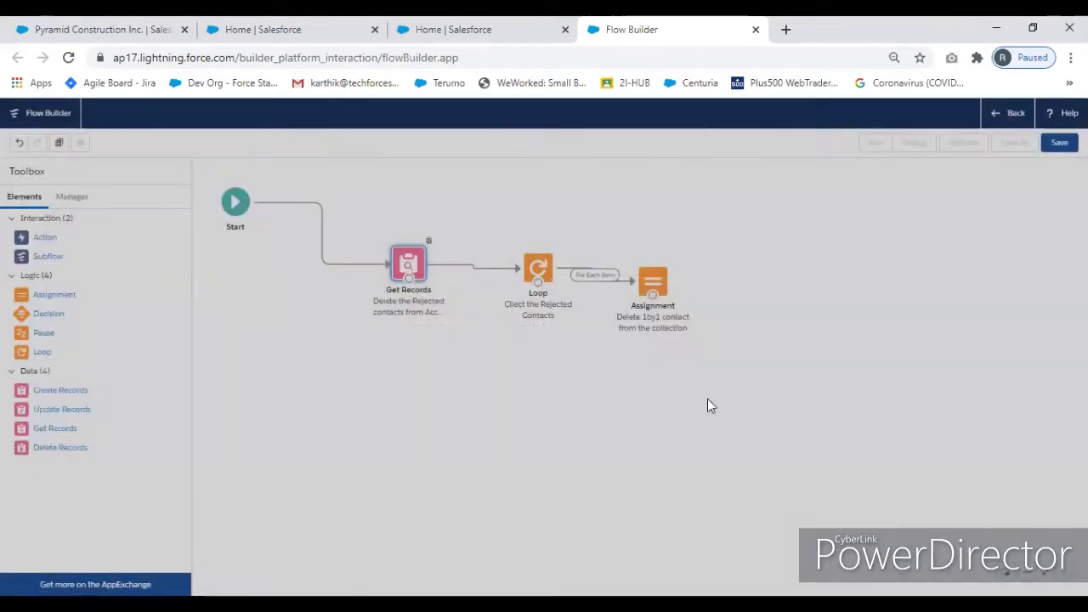
pyautogui.moveTo(653, 289); pyautogui.dragTo(677, 276)
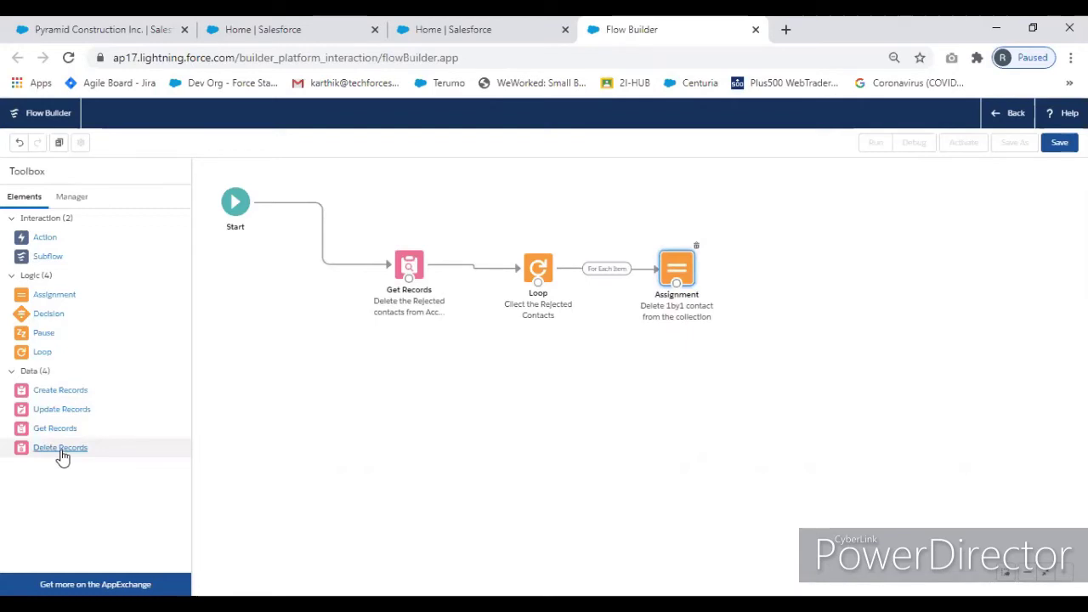
# Step: Add a Delete Records element labelled "Delete this contact and find next Rejected Contact"
pyautogui.moveTo(62, 458); pyautogui.dragTo(309, 279)
pyautogui.write('Dele')
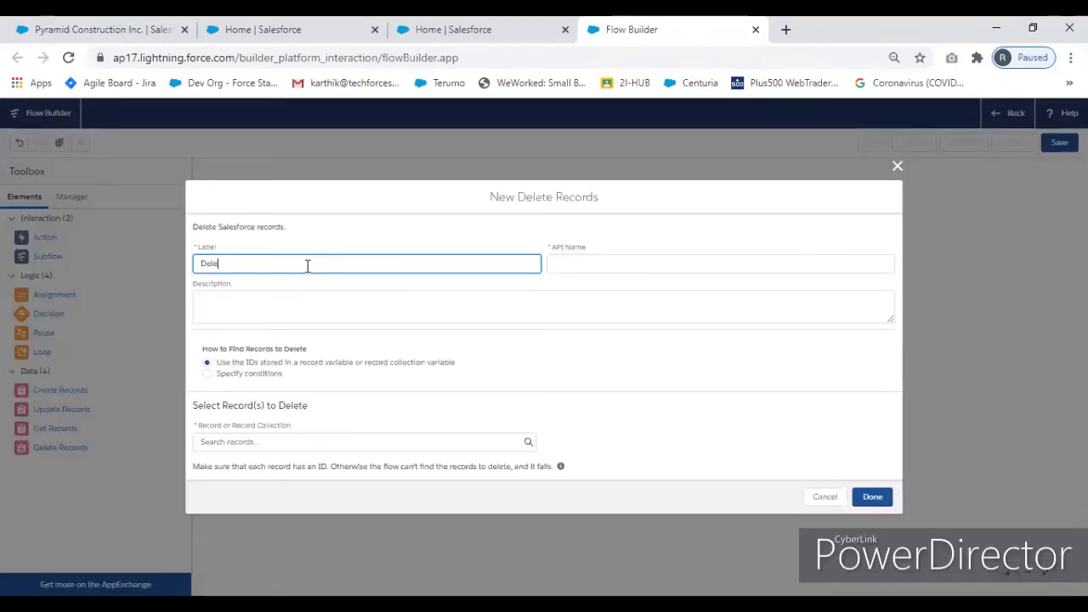
pyautogui.write('te this contact and find next rec')
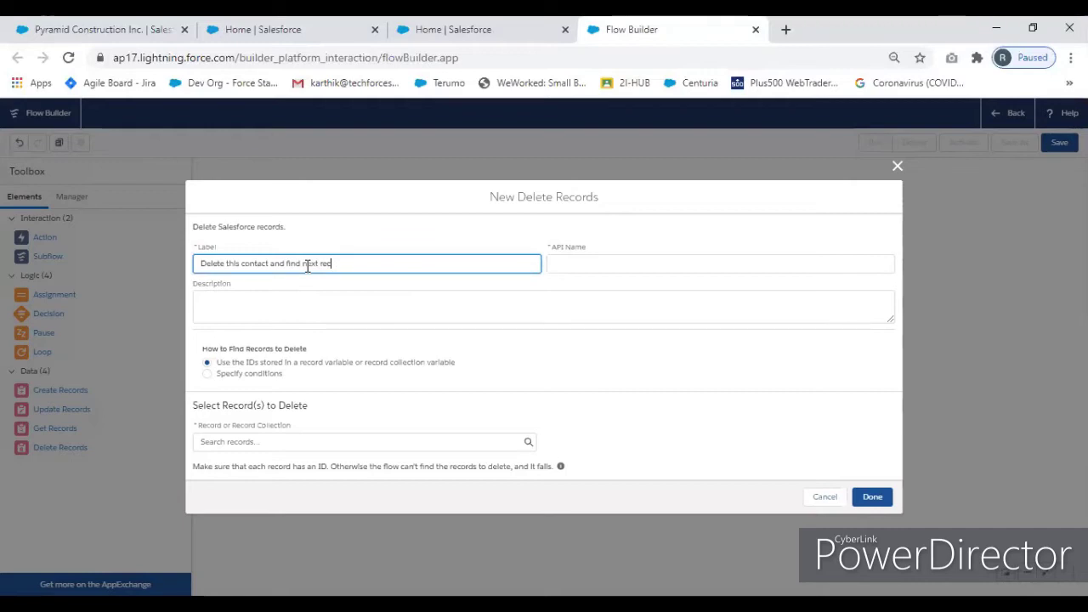
pyautogui.press('BackSpace')
pyautogui.press('BackSpace')
pyautogui.press('BackSpace')
pyautogui.write('Rejected')
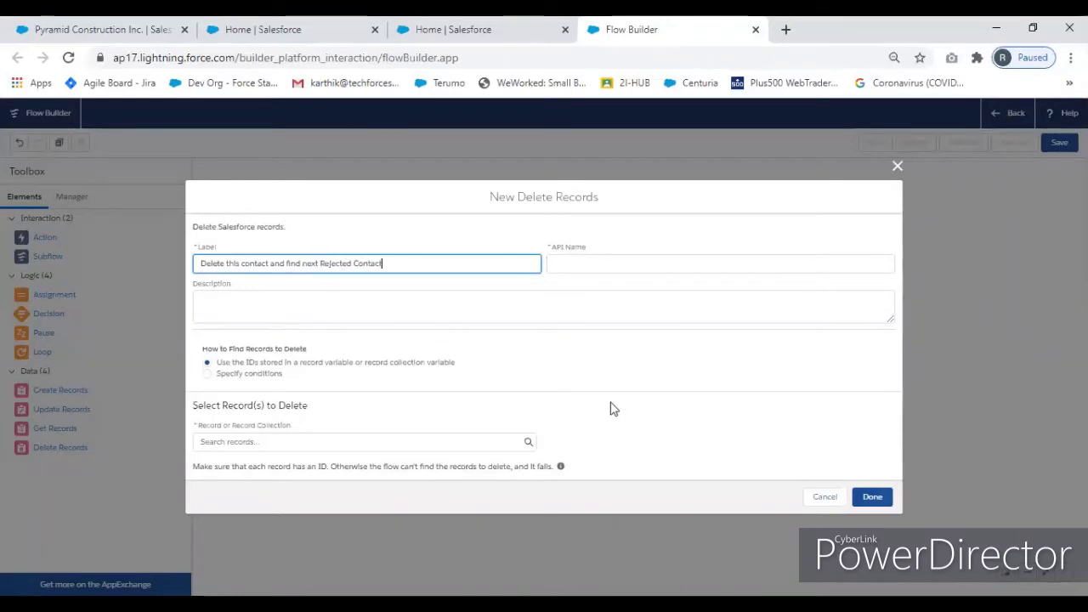
# Step: Set the Delete Records element to find records by specified conditions on the Contact object
pyautogui.click(217, 375)
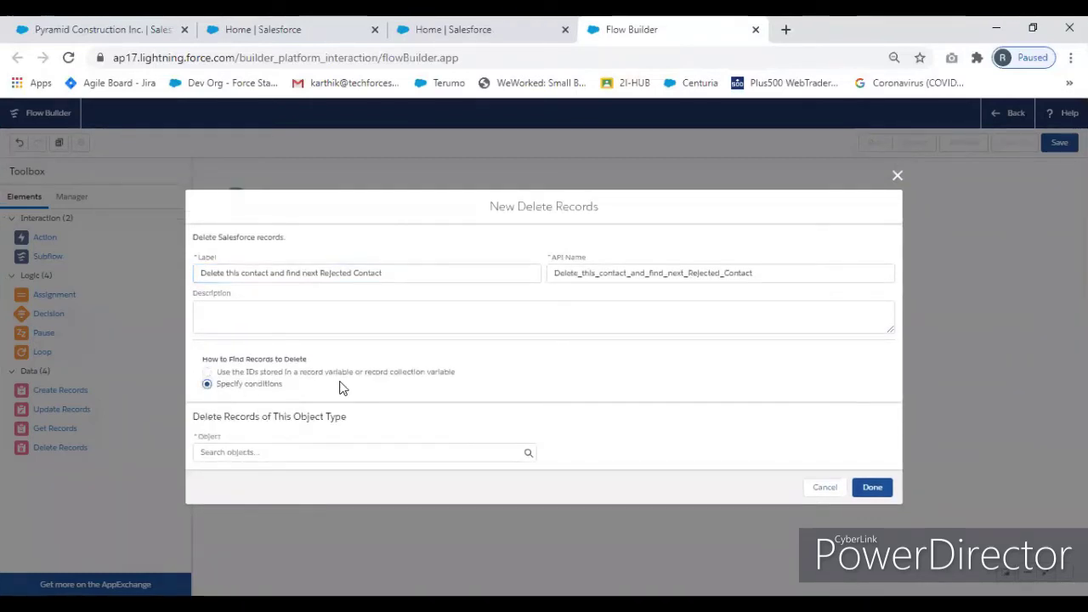
pyautogui.click(323, 452)
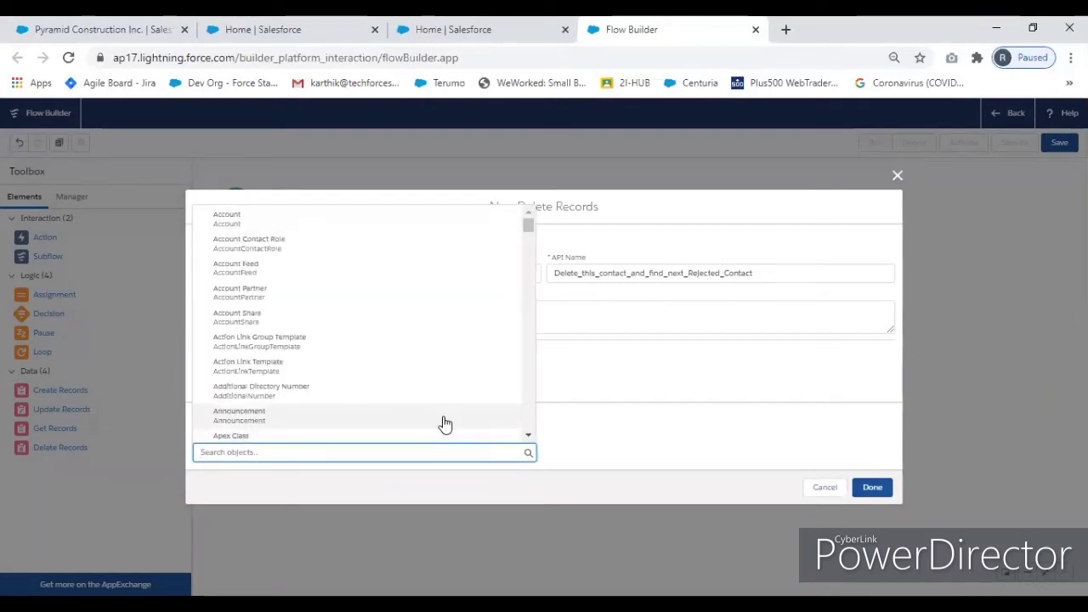
pyautogui.write('cont')
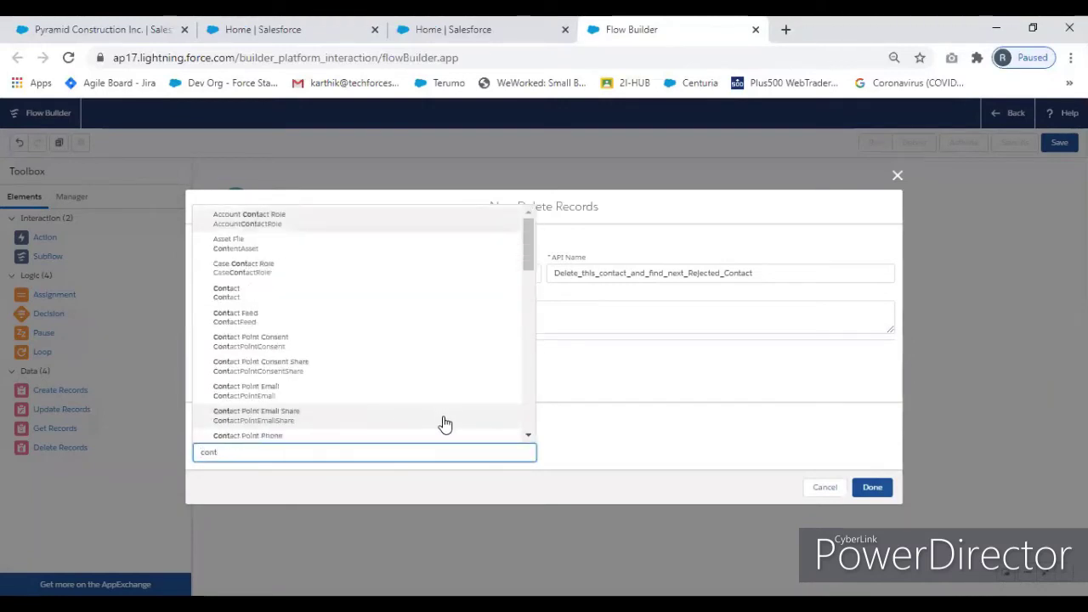
pyautogui.click(263, 294)
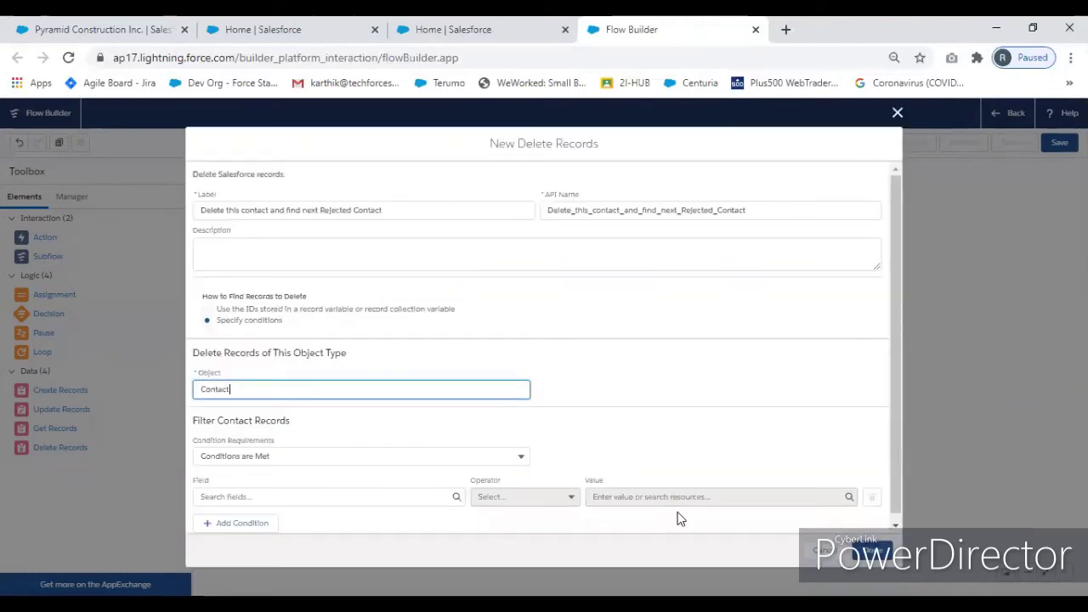
# Step: Filter the contacts to delete by Id Equals DelContact and finish the Delete Records element
pyautogui.click(390, 497)
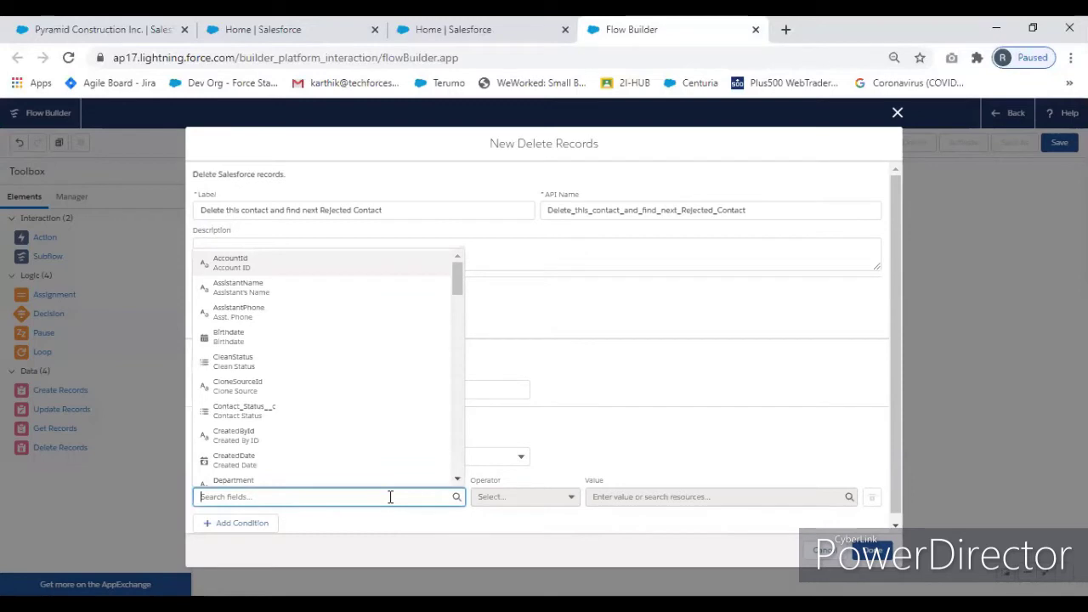
pyautogui.write('Id')
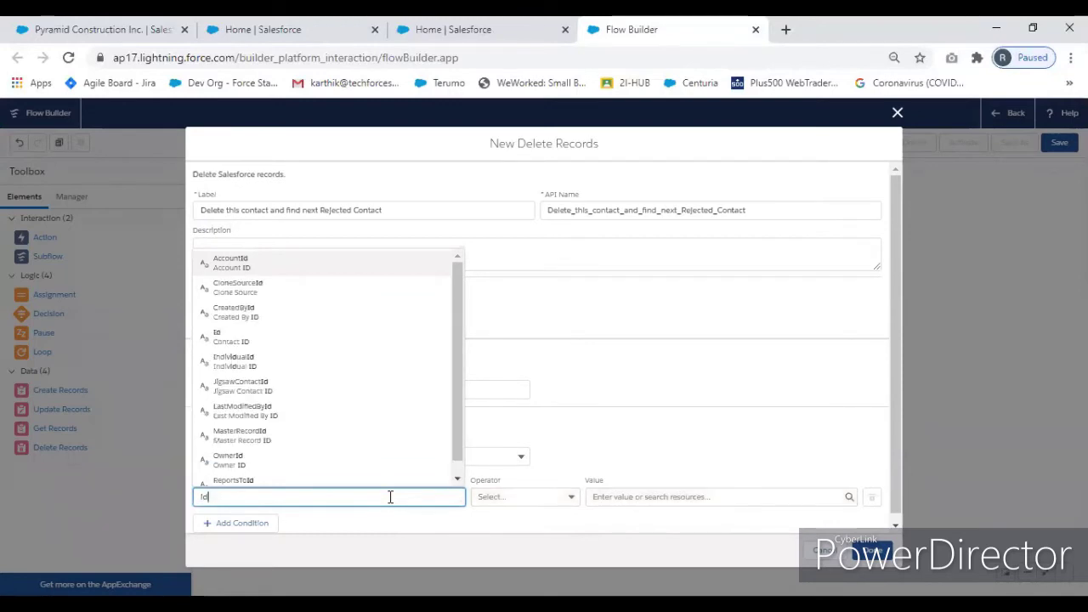
pyautogui.click(269, 344)
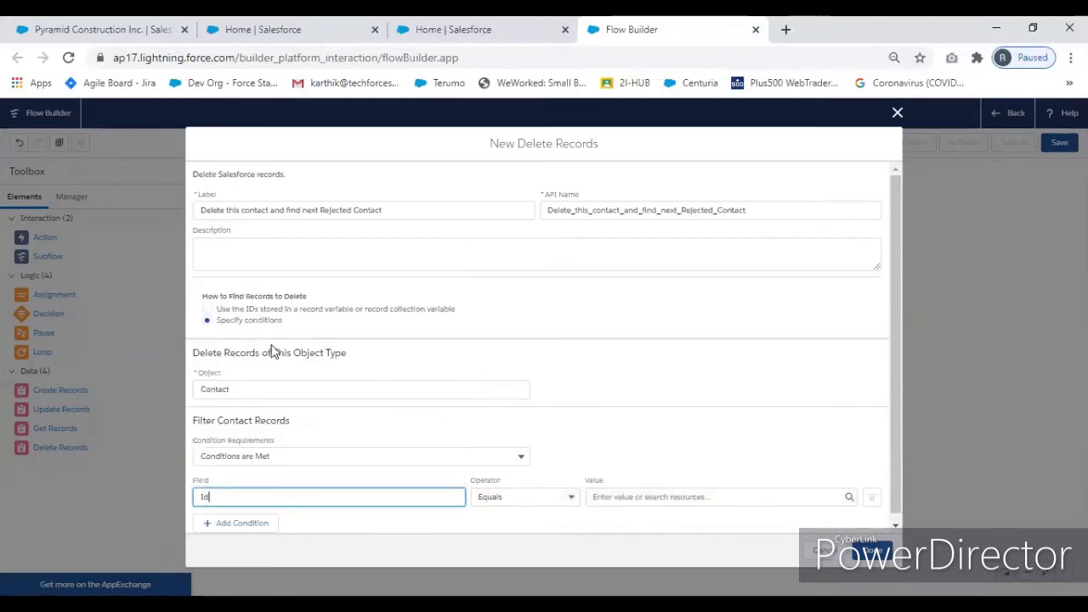
pyautogui.click(625, 498)
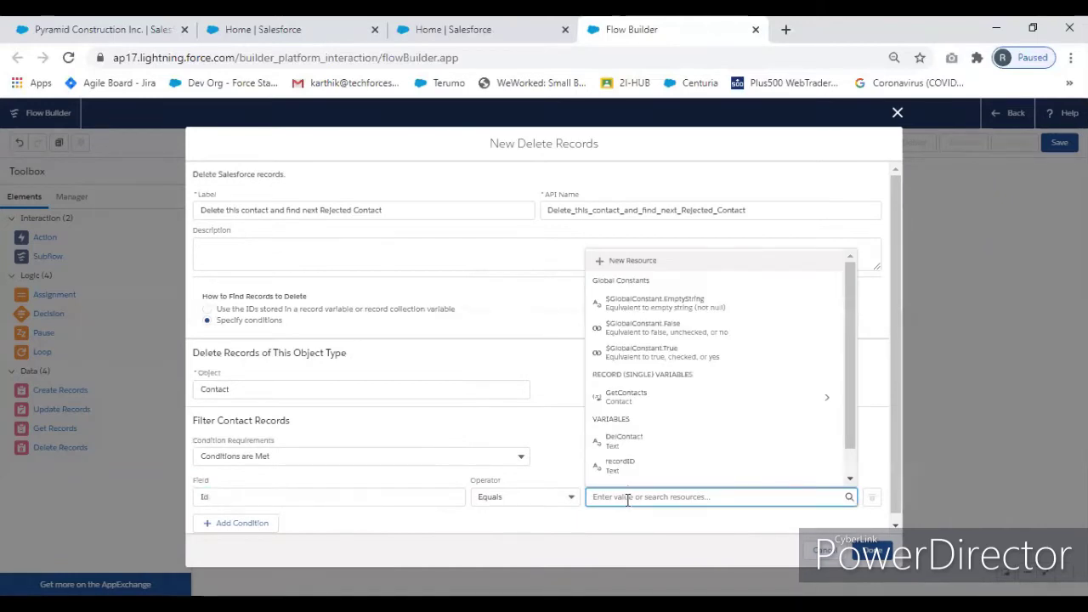
pyautogui.click(756, 443)
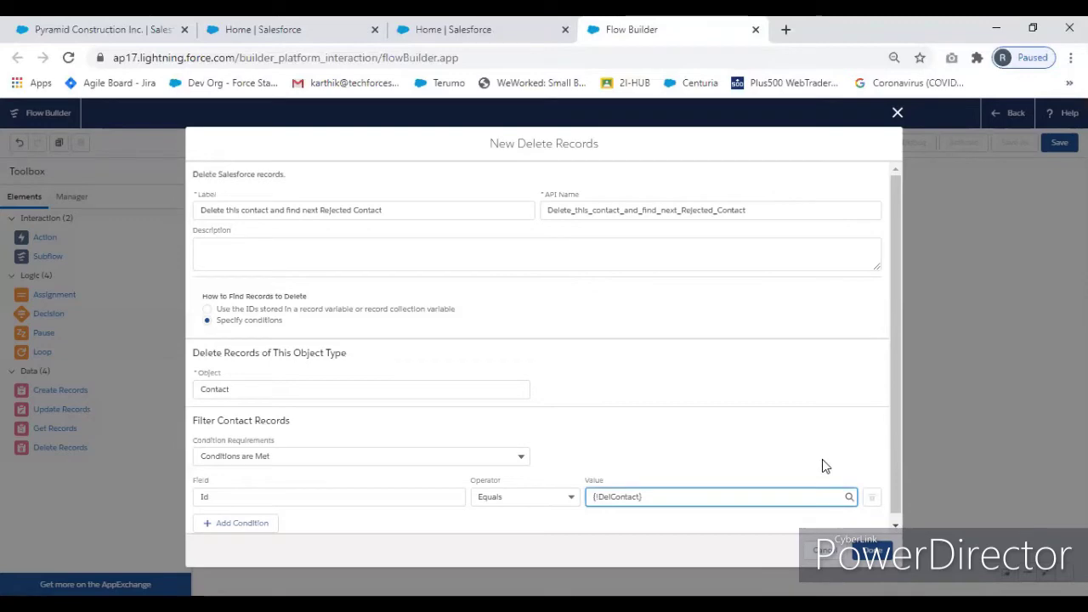
pyautogui.scroll(-1, 808, 476)
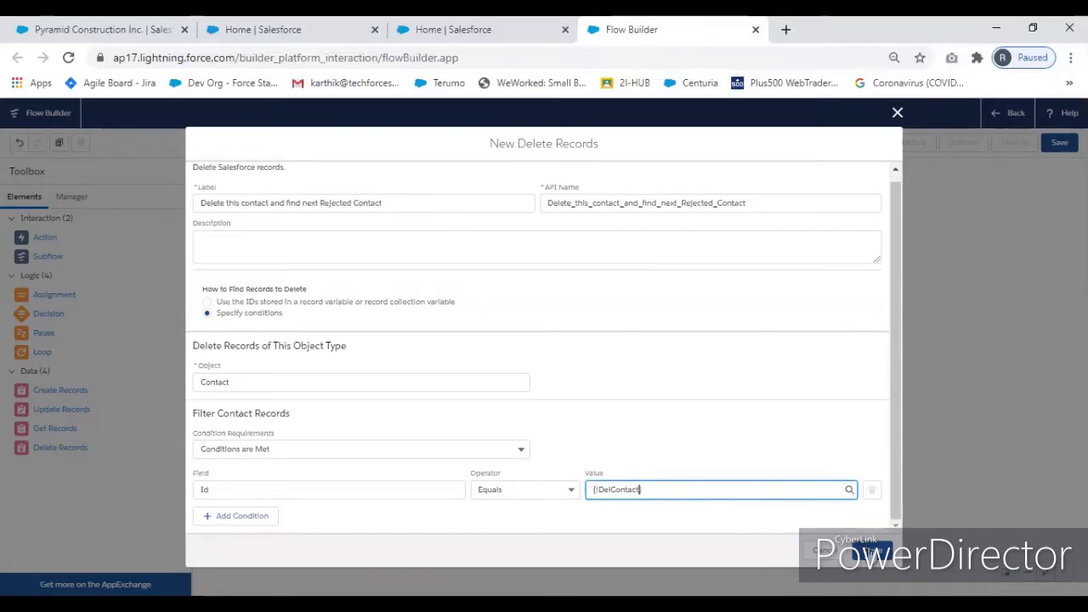
pyautogui.click(880, 551)
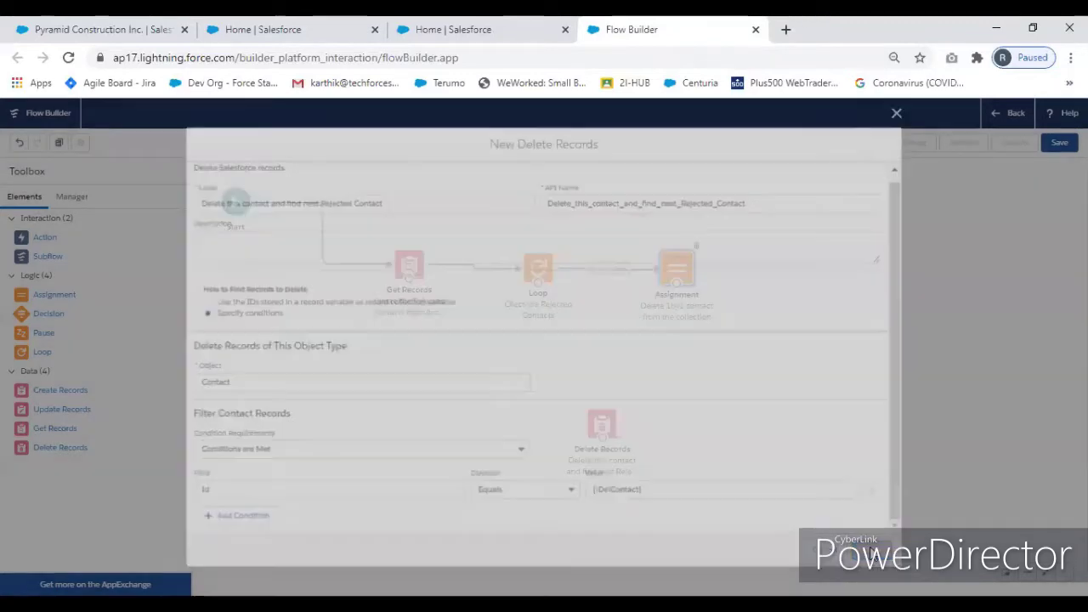
# Step: Connect the Assignment to the Delete Records element and link Delete Records back to the Loop
pyautogui.moveTo(677, 286); pyautogui.dragTo(602, 440)
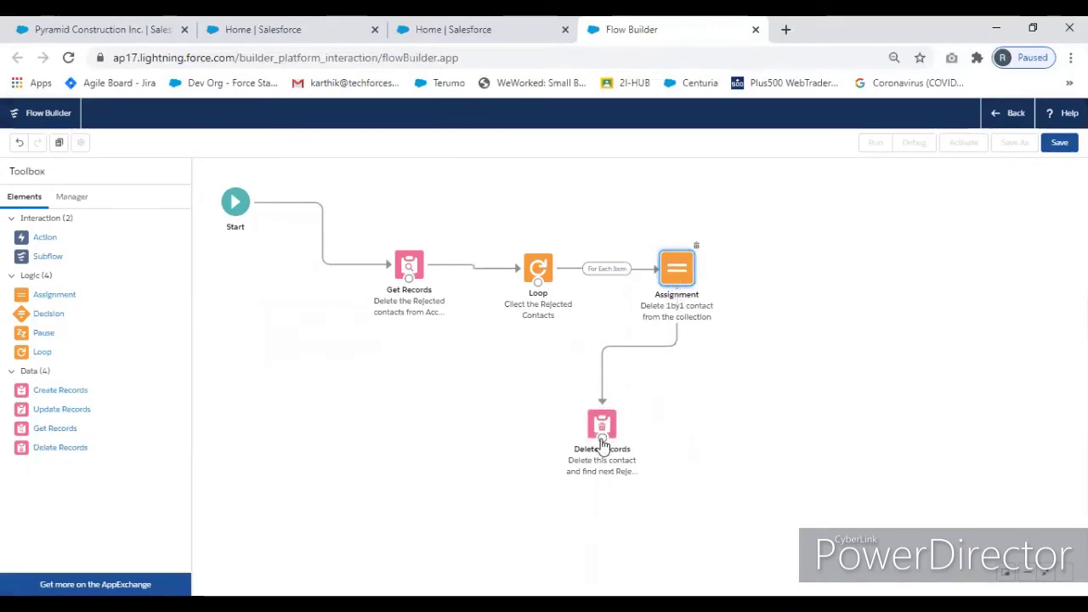
pyautogui.moveTo(602, 438); pyautogui.dragTo(543, 296)
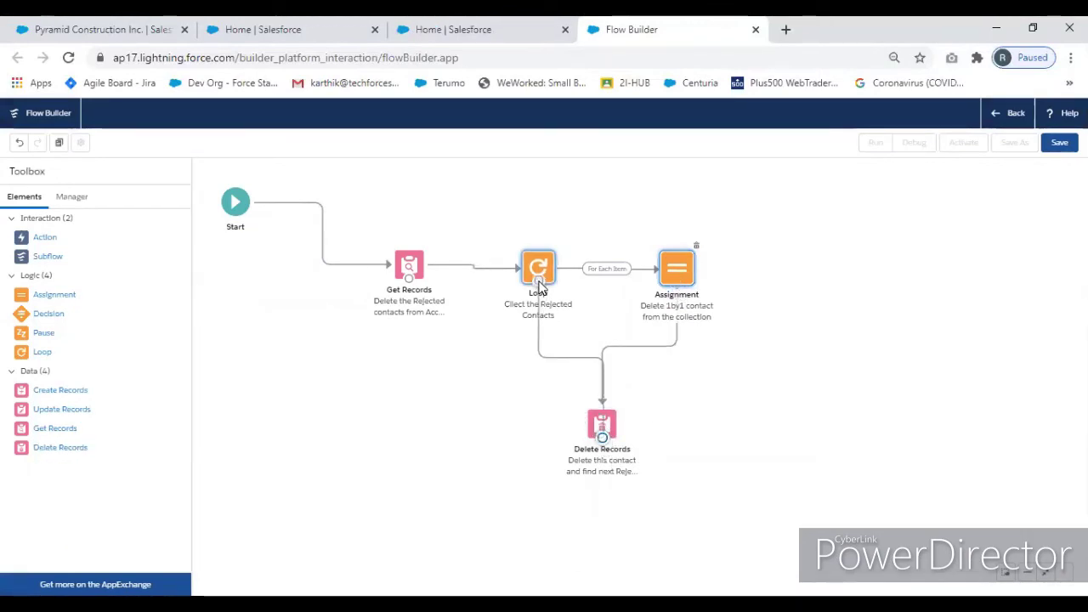
# Step: Save the flow with the label "Delete the Specific Child records from the Parent" and activate it
pyautogui.click(1059, 143)
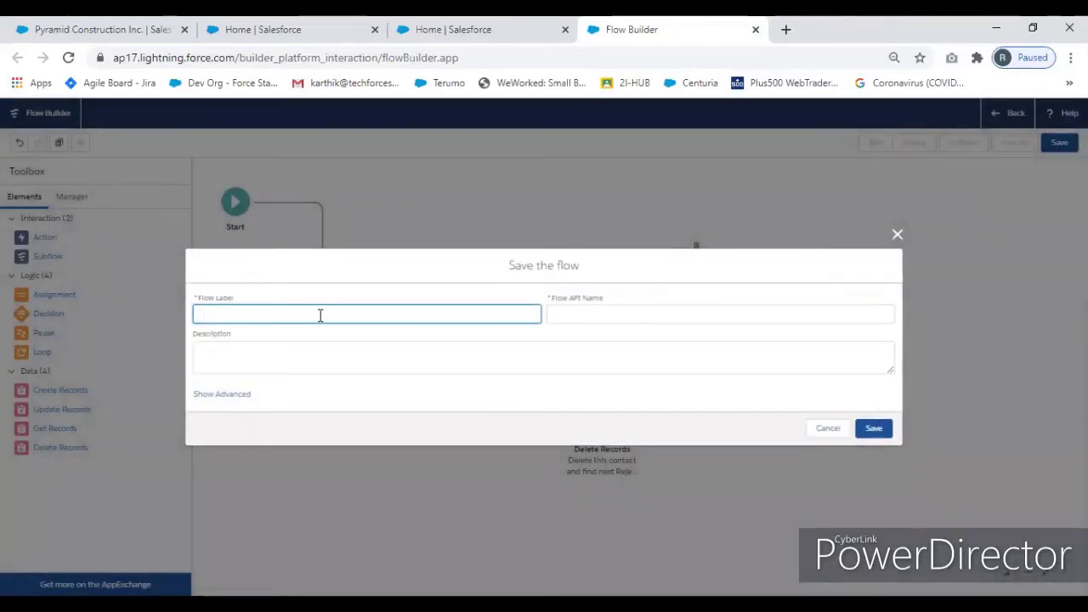
pyautogui.write('Delete the')
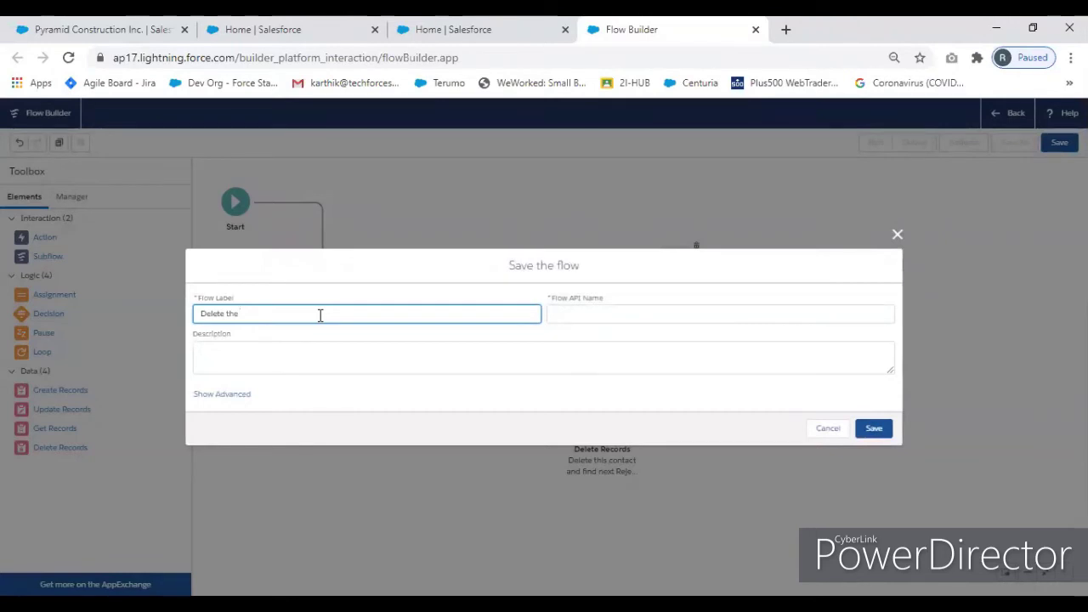
pyautogui.write(' Re')
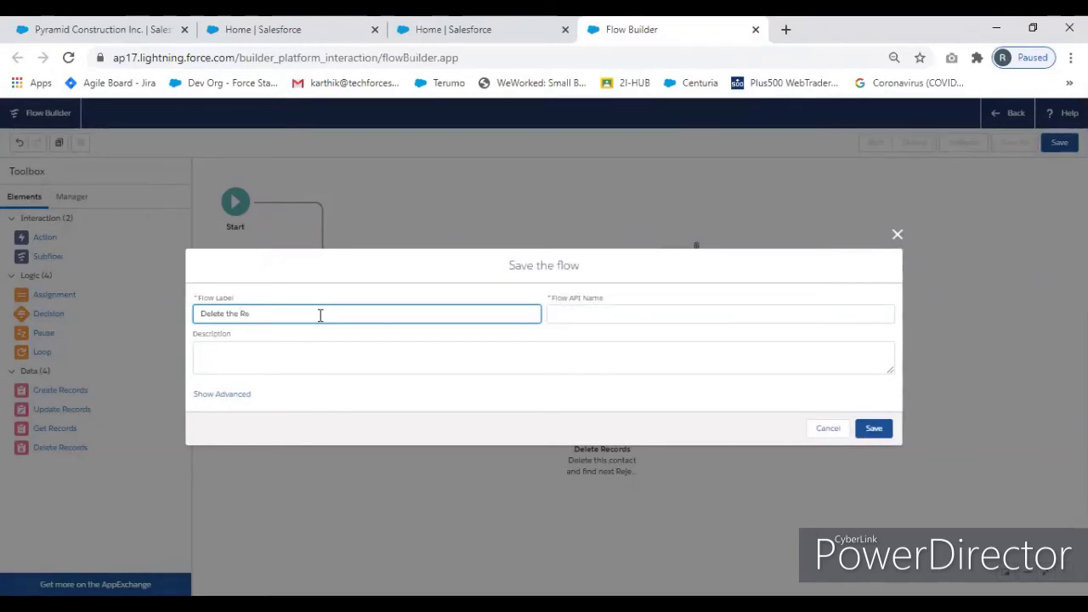
pyautogui.write('ject')
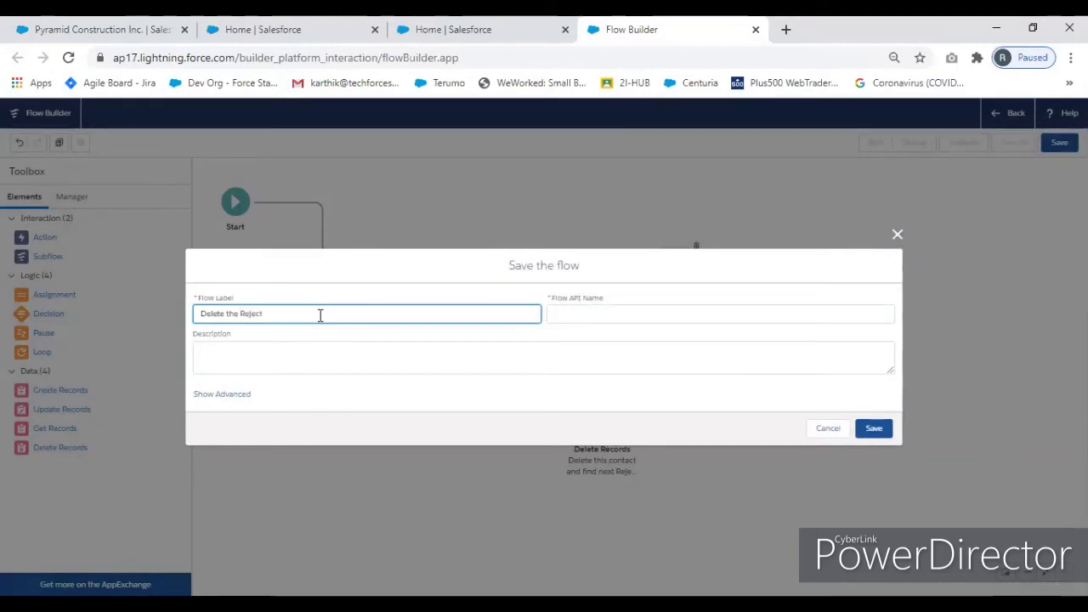
pyautogui.press('BackSpace')
pyautogui.press('BackSpace')
pyautogui.press('BackSpace')
pyautogui.press('BackSpace')
pyautogui.press('BackSpace')
pyautogui.press('BackSpace')
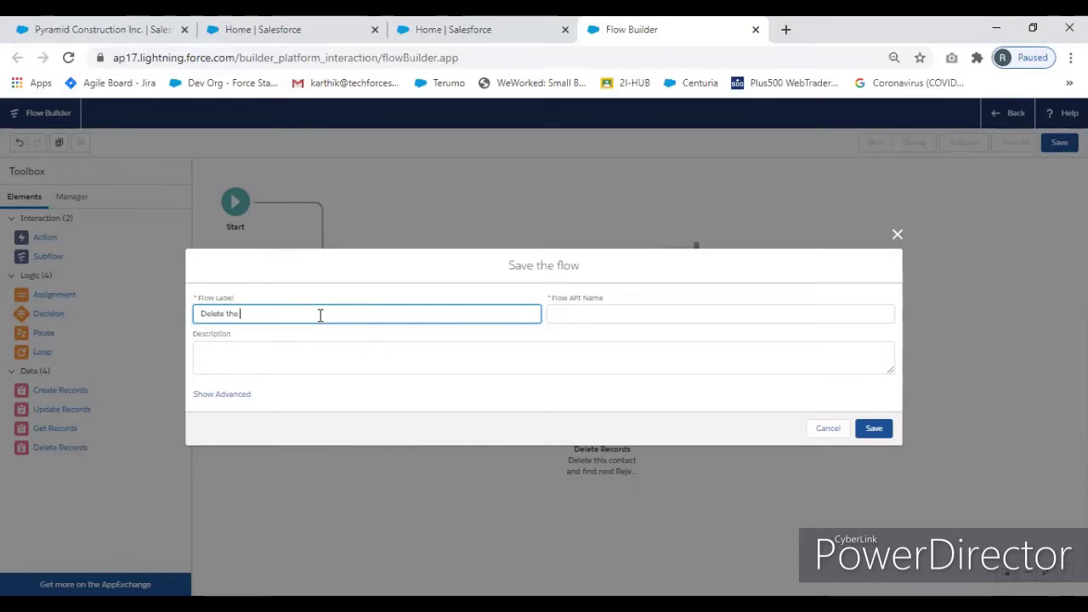
pyautogui.write('Specu')
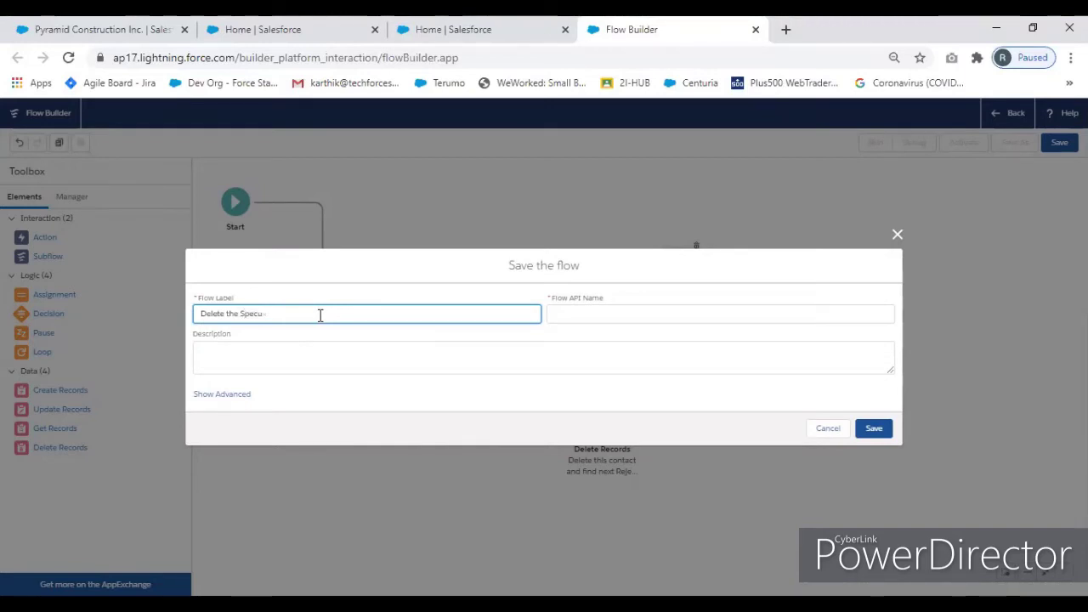
pyautogui.press('BackSpace')
pyautogui.write('ific Child recor')
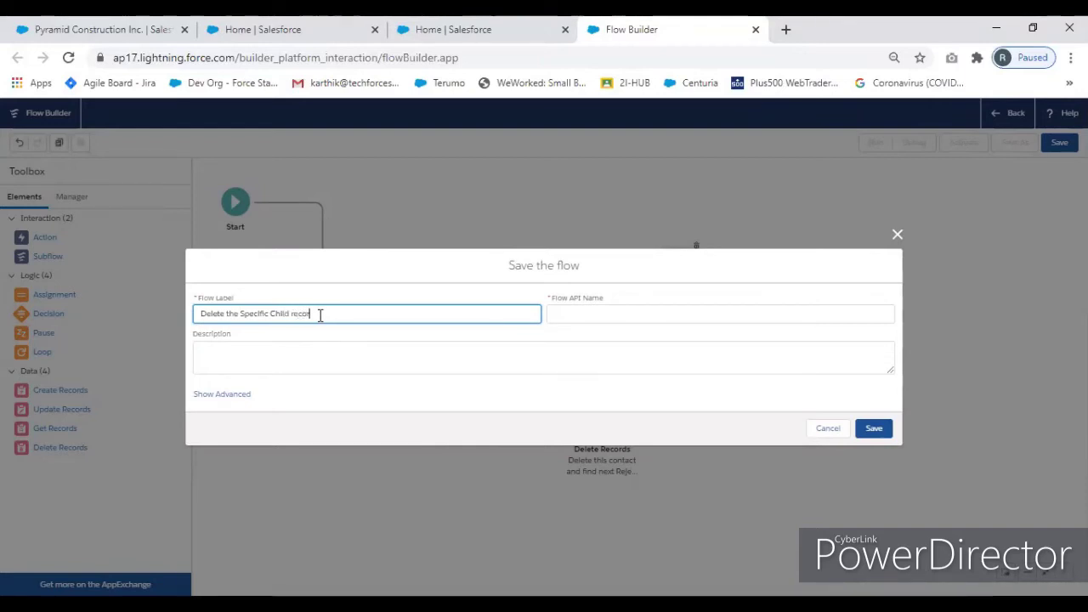
pyautogui.write('ds from the Parent')
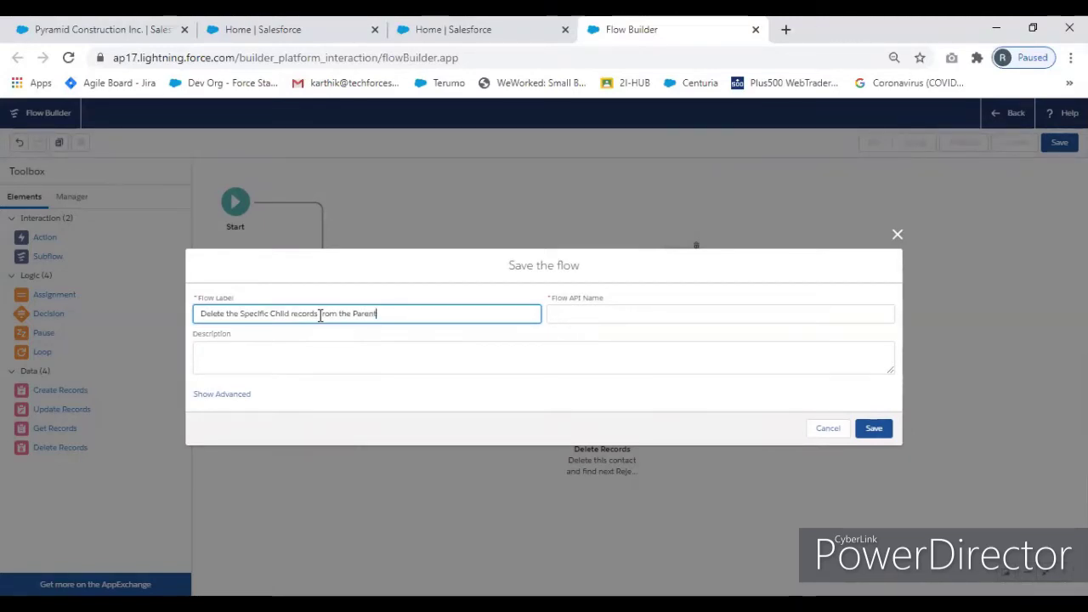
pyautogui.click(498, 397)
pyautogui.click(874, 429)
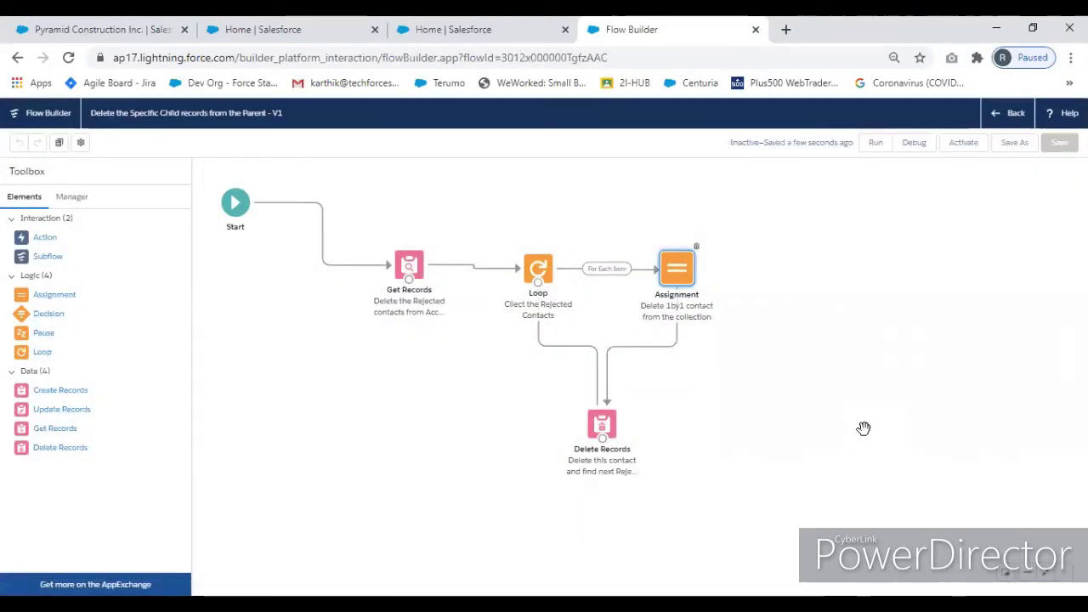
pyautogui.click(970, 146)
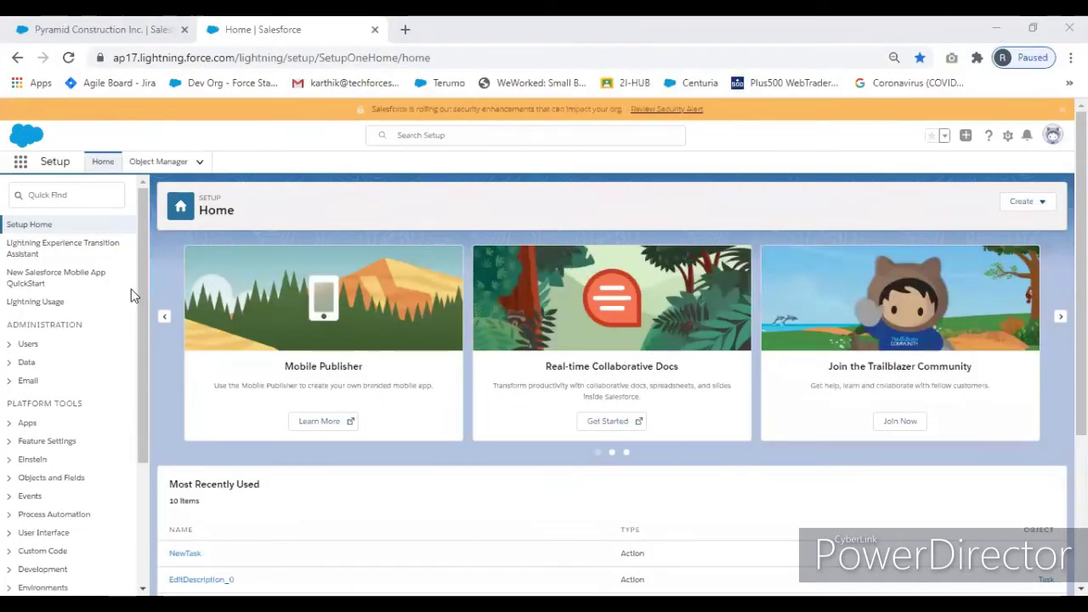
# Step: Find Process Builder in Salesforce Setup by searching for "process bui" and open it in a new browser tab
pyautogui.click(55, 197)
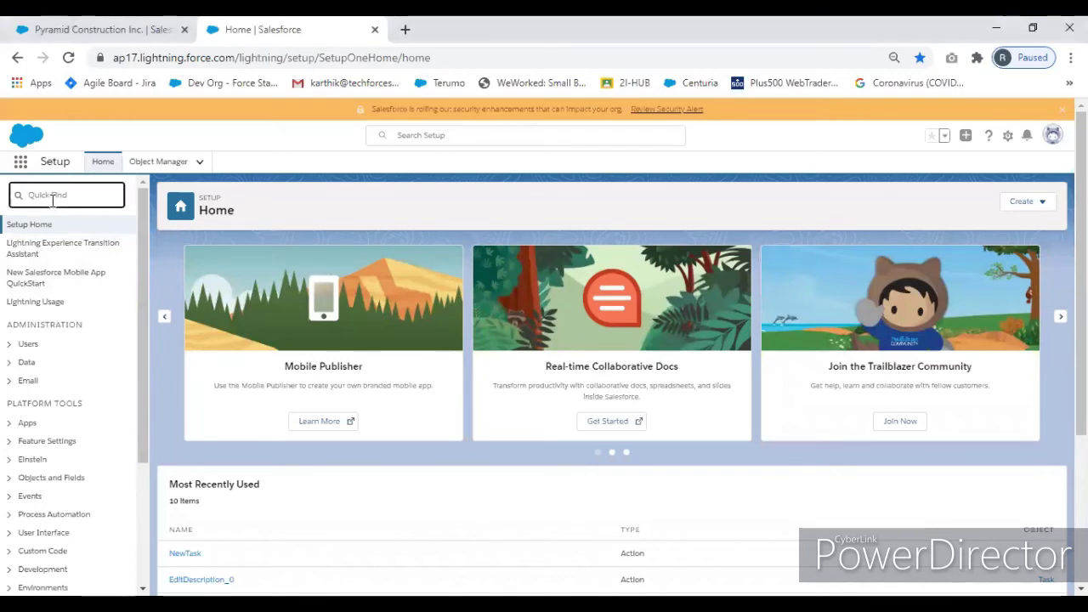
pyautogui.write('proces')
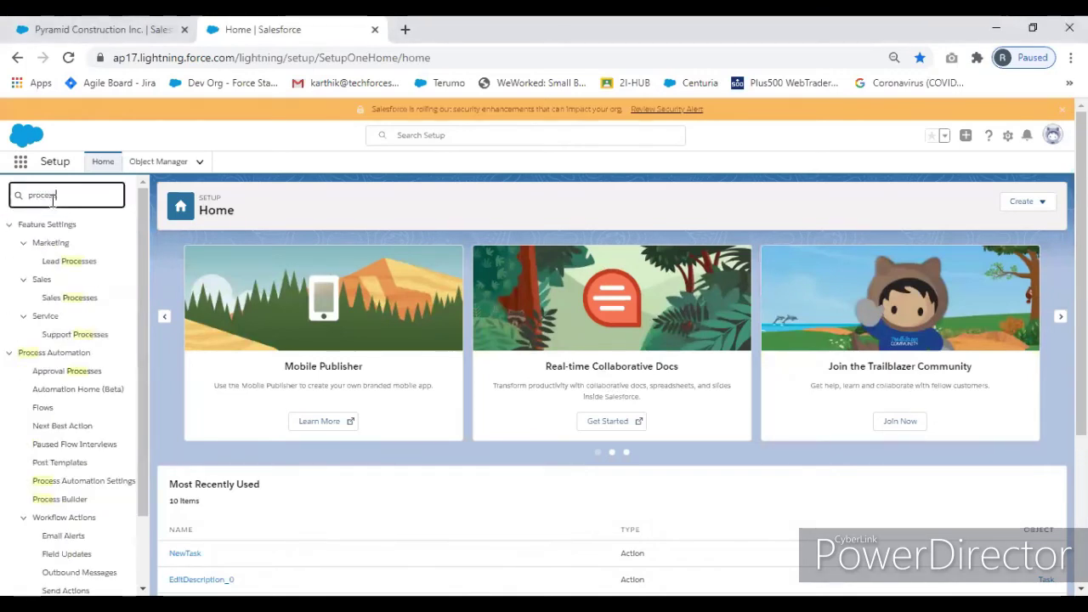
pyautogui.write('s bui')
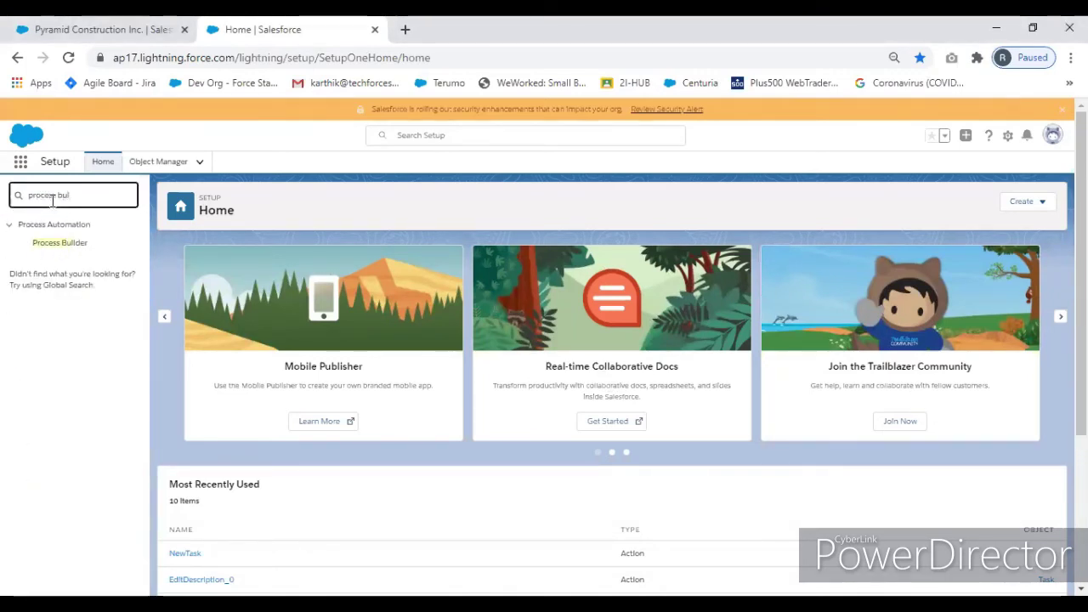
pyautogui.rightClick(78, 246)
pyautogui.click(136, 254)
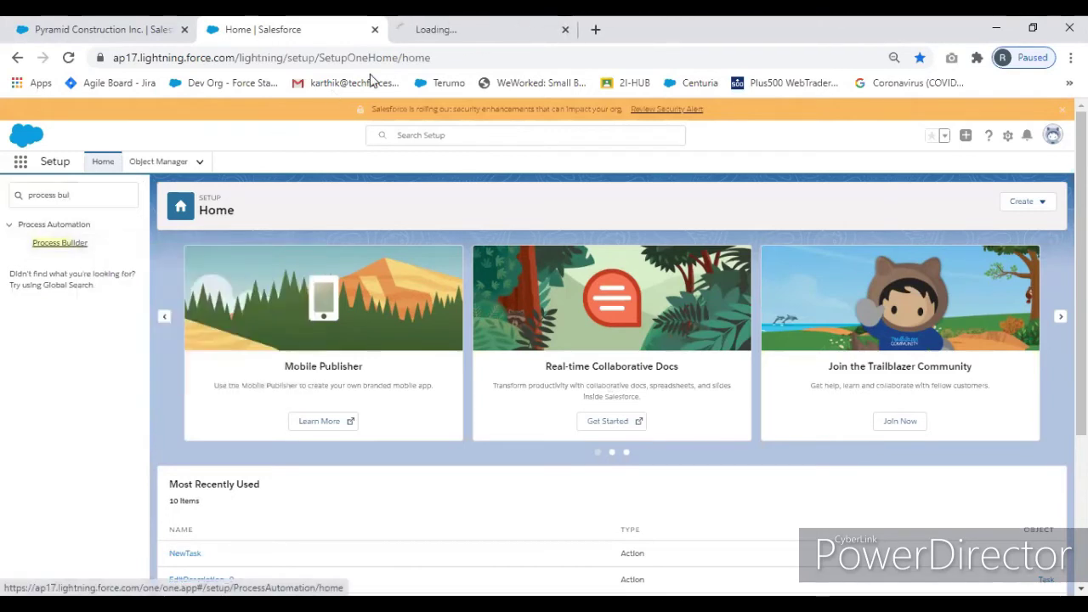
pyautogui.click(416, 39)
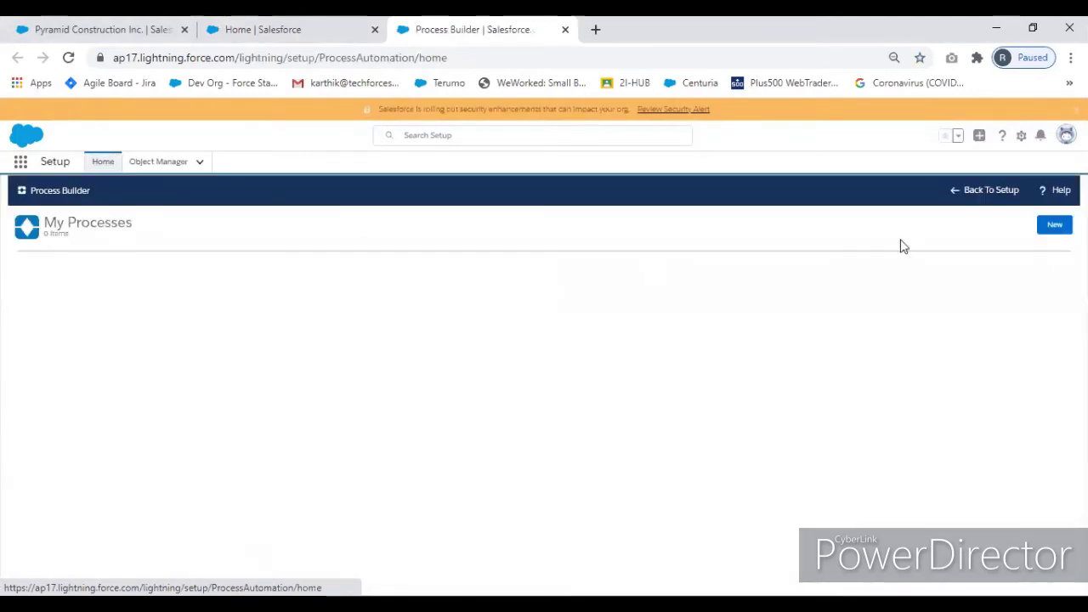
# Step: Start a new process and name it "Delete the specifice Child Records from Parent Record"
pyautogui.click(1051, 226)
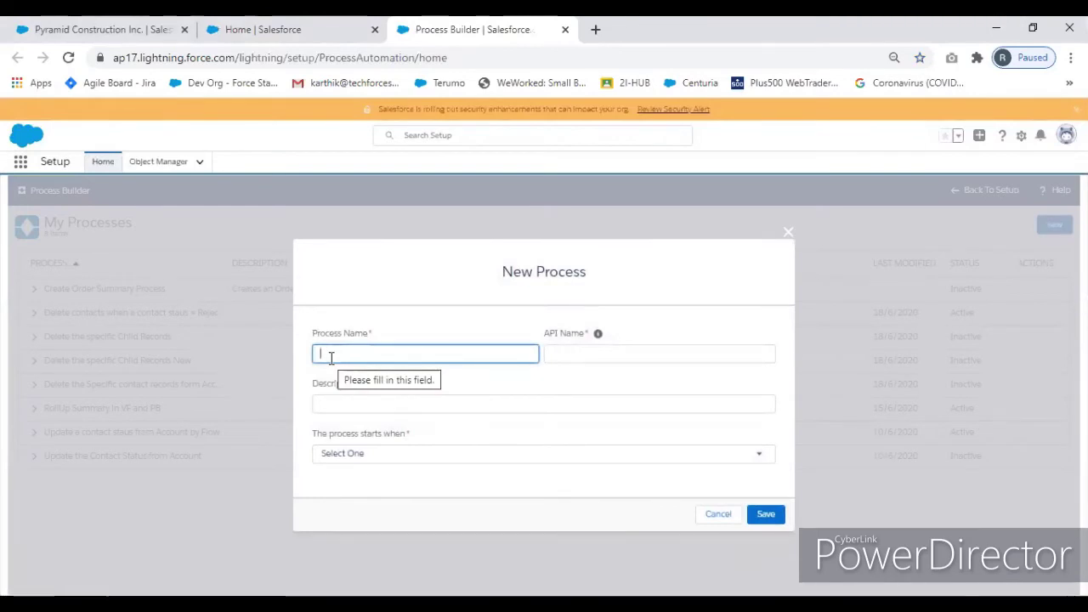
pyautogui.write('D')
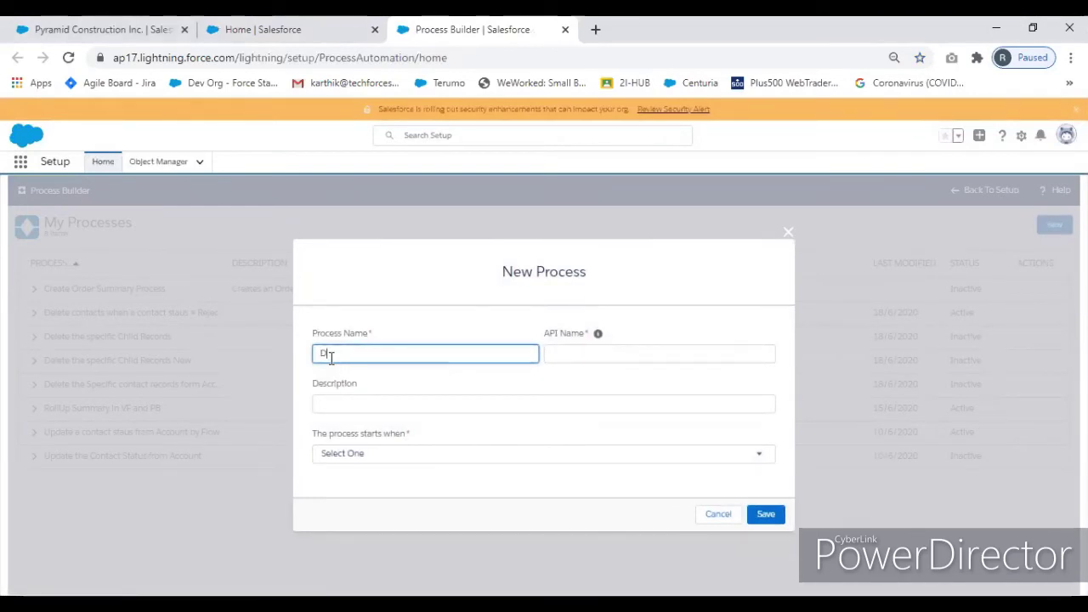
pyautogui.write('elete')
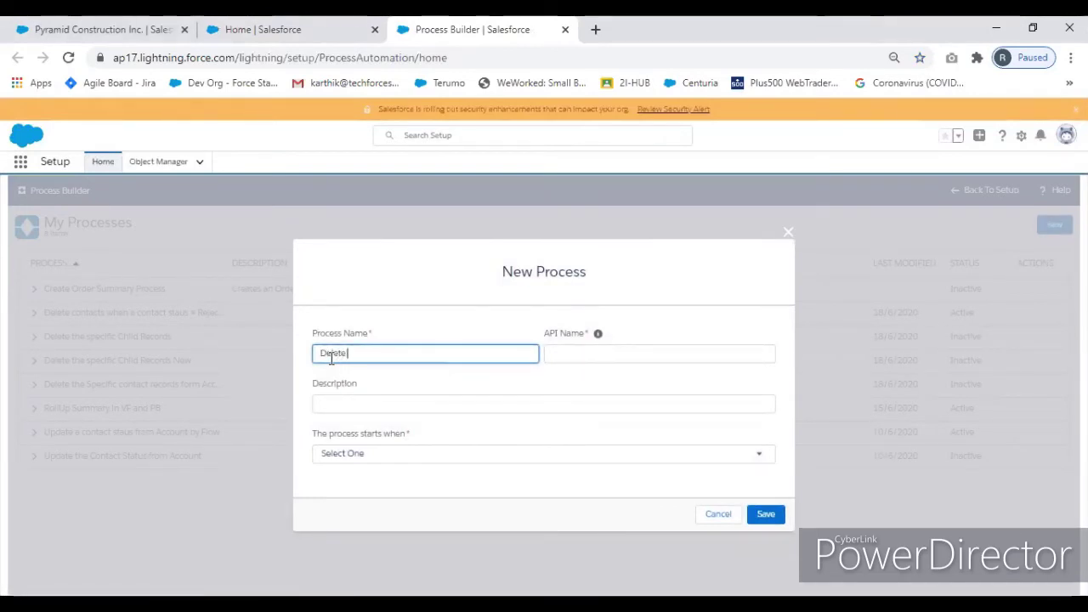
pyautogui.write(' the spec')
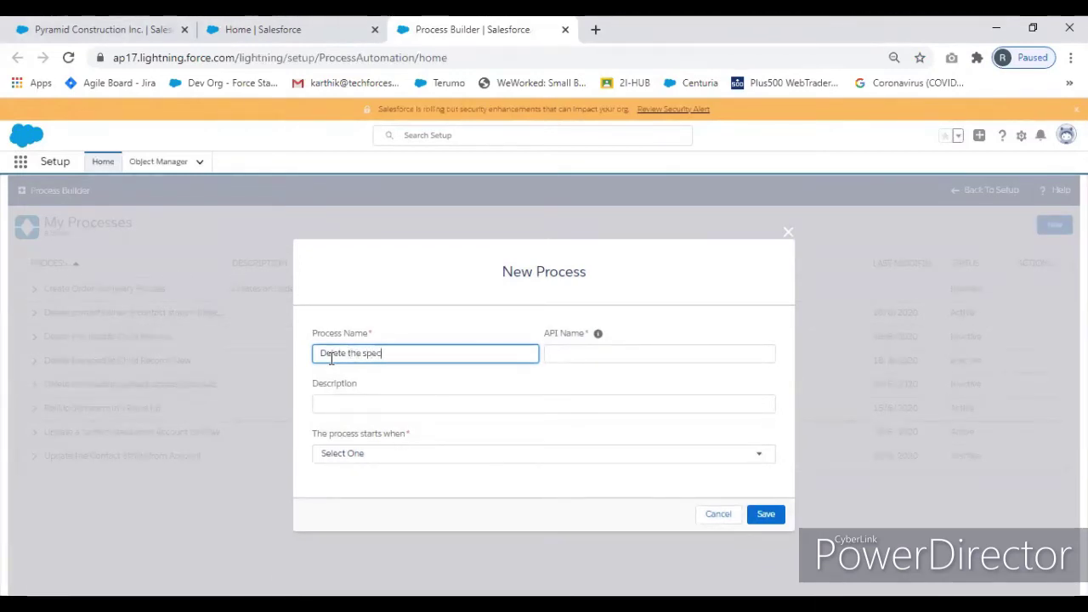
pyautogui.write('ifice')
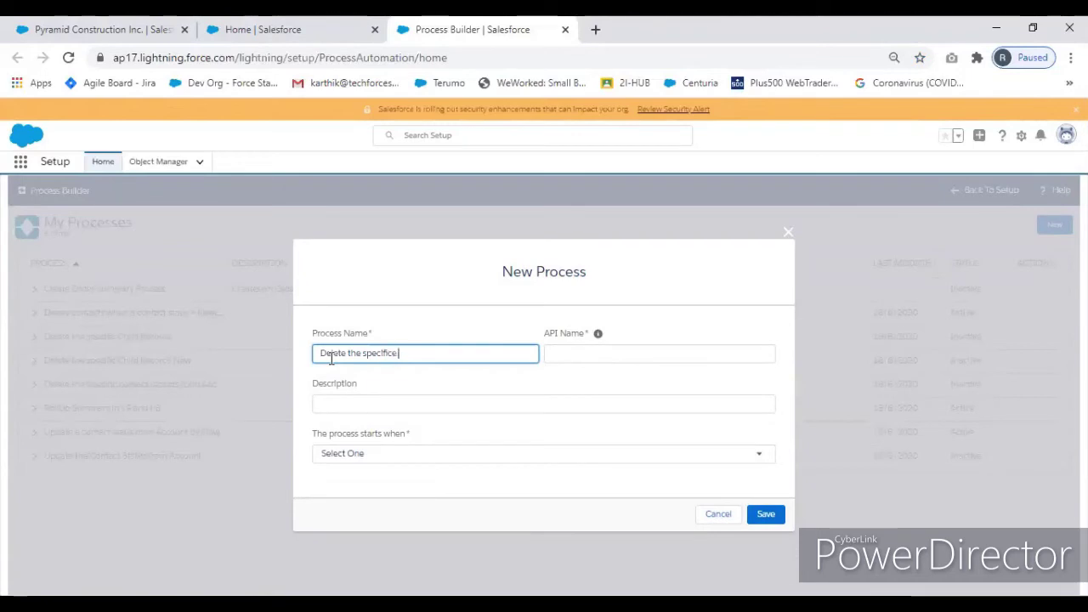
pyautogui.write(' Chil')
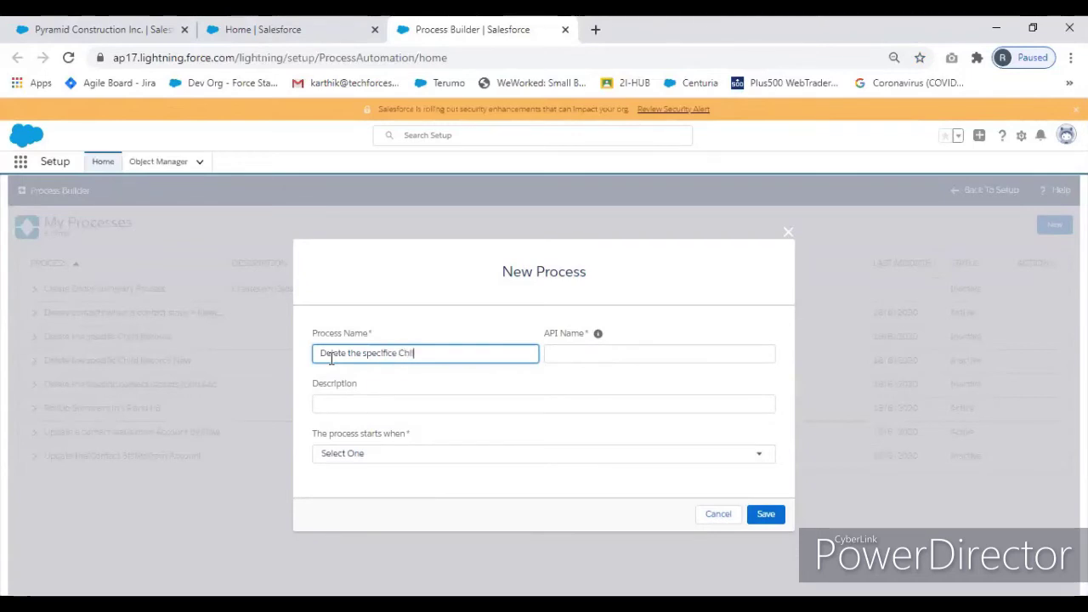
pyautogui.write('d Record')
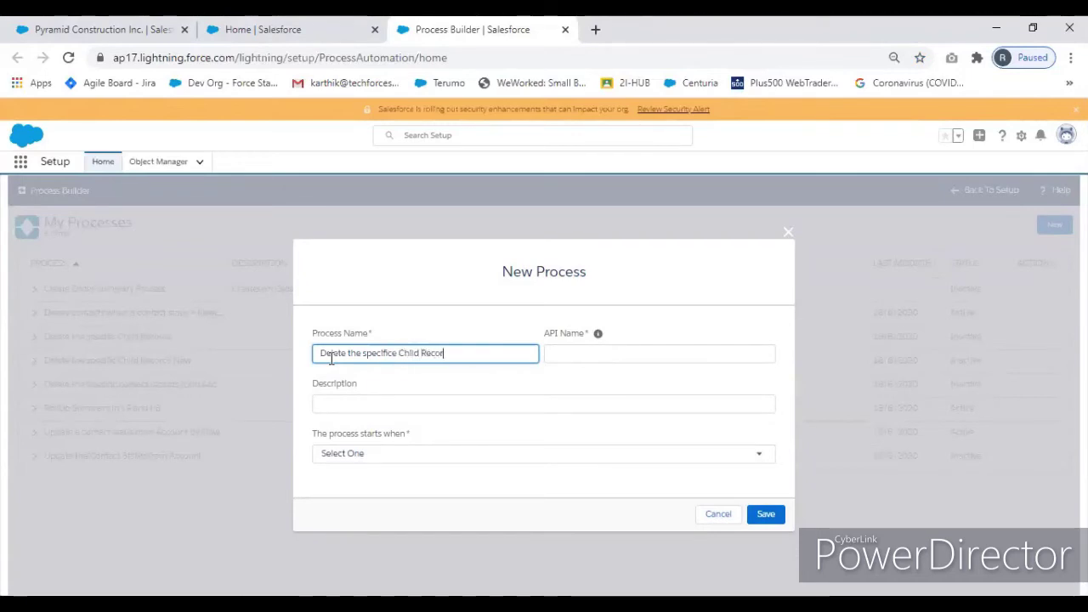
pyautogui.write('s')
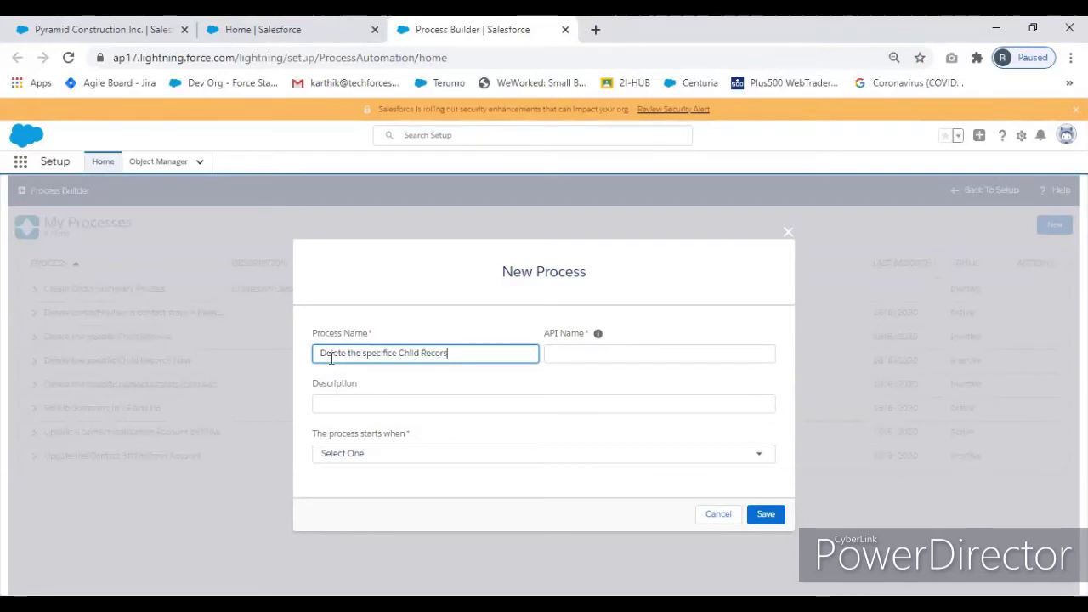
pyautogui.write(' from ')
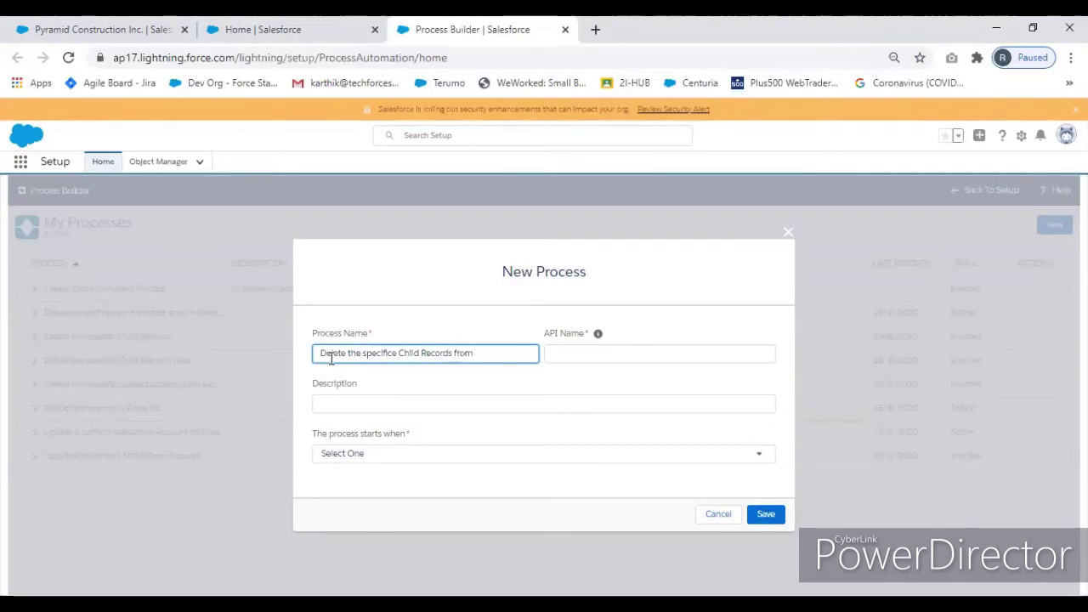
pyautogui.write('Par')
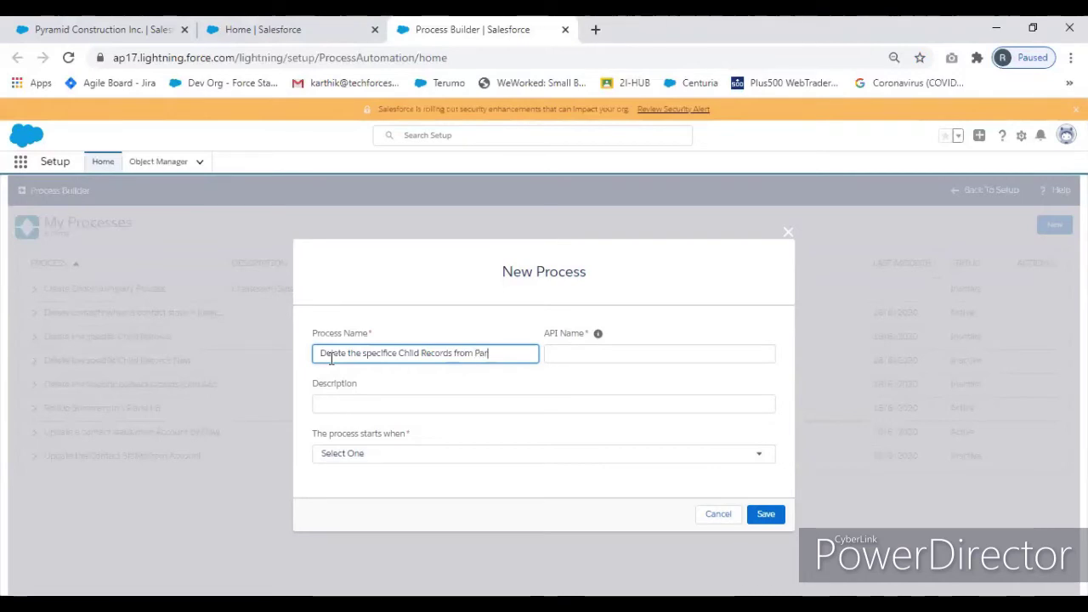
pyautogui.write('ent Reco')
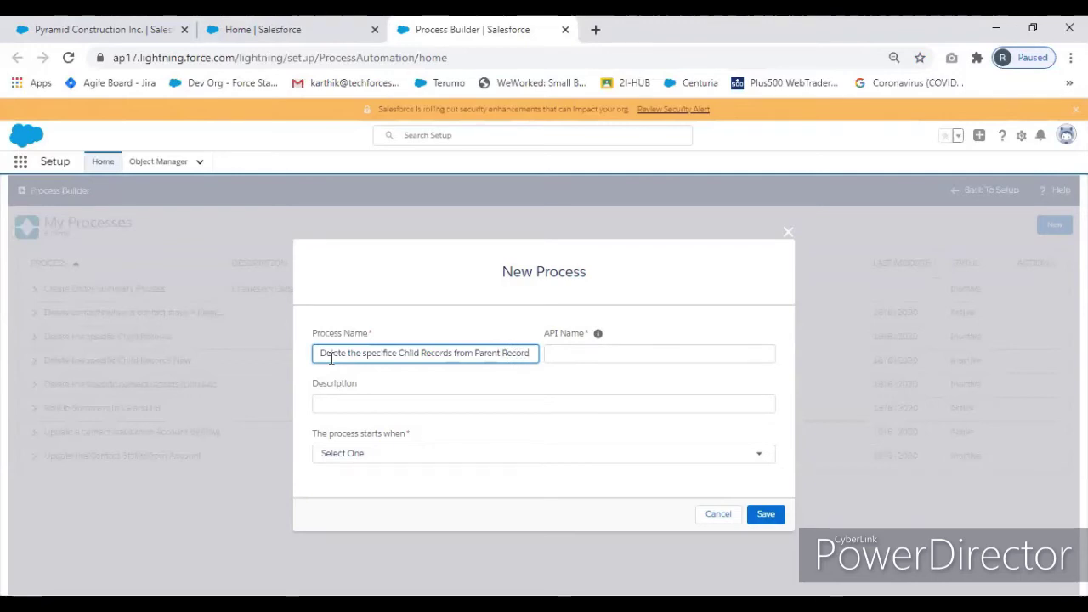
pyautogui.write('rd')
# Step: Set the process to start when a record changes and save the new process
pyautogui.click(481, 434)
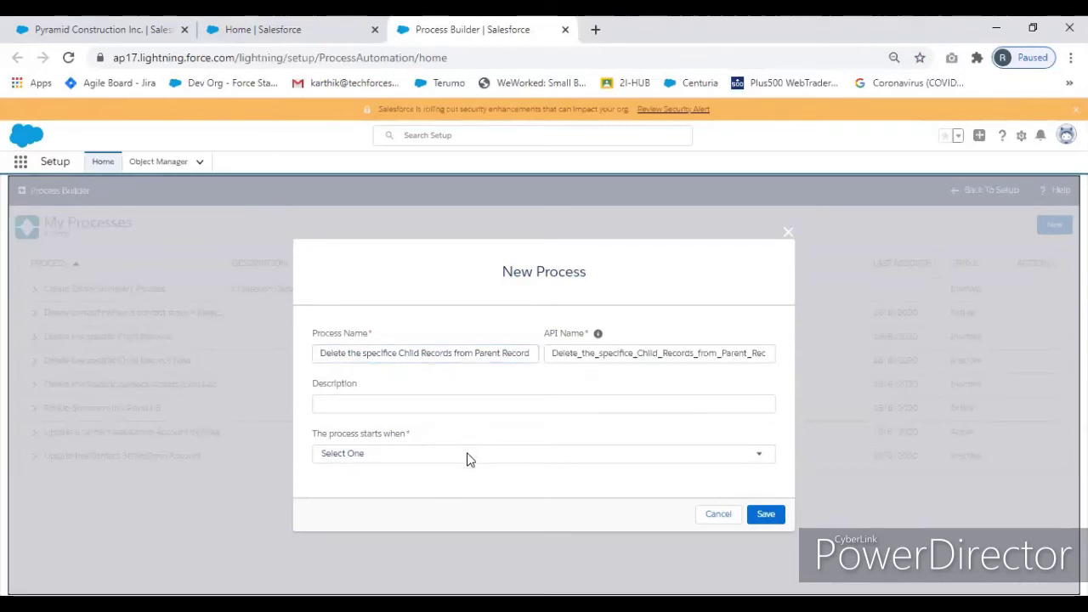
pyautogui.click(469, 455)
pyautogui.click(432, 483)
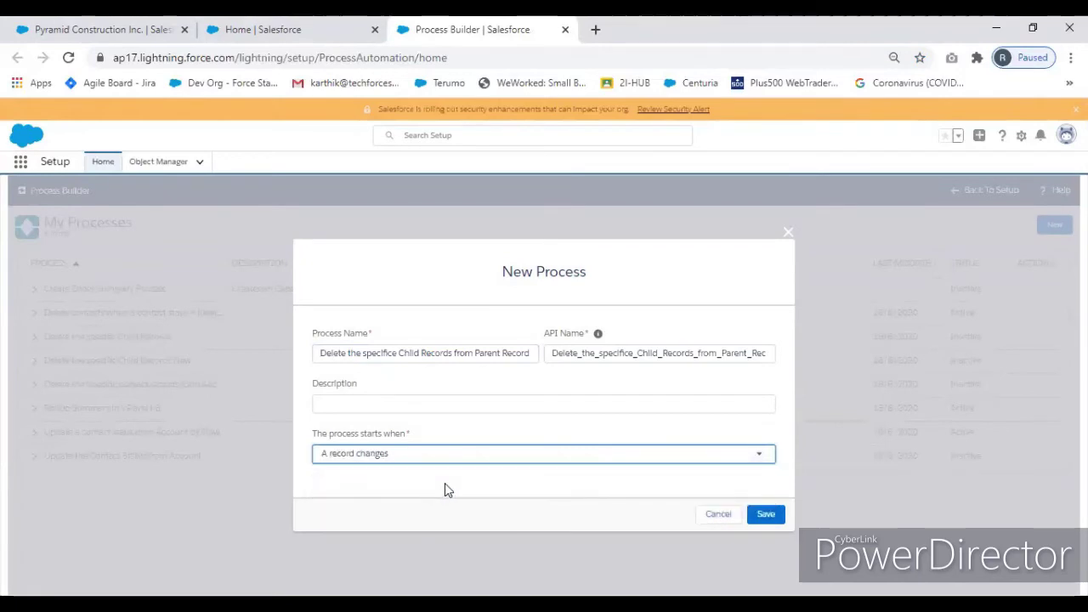
pyautogui.click(763, 516)
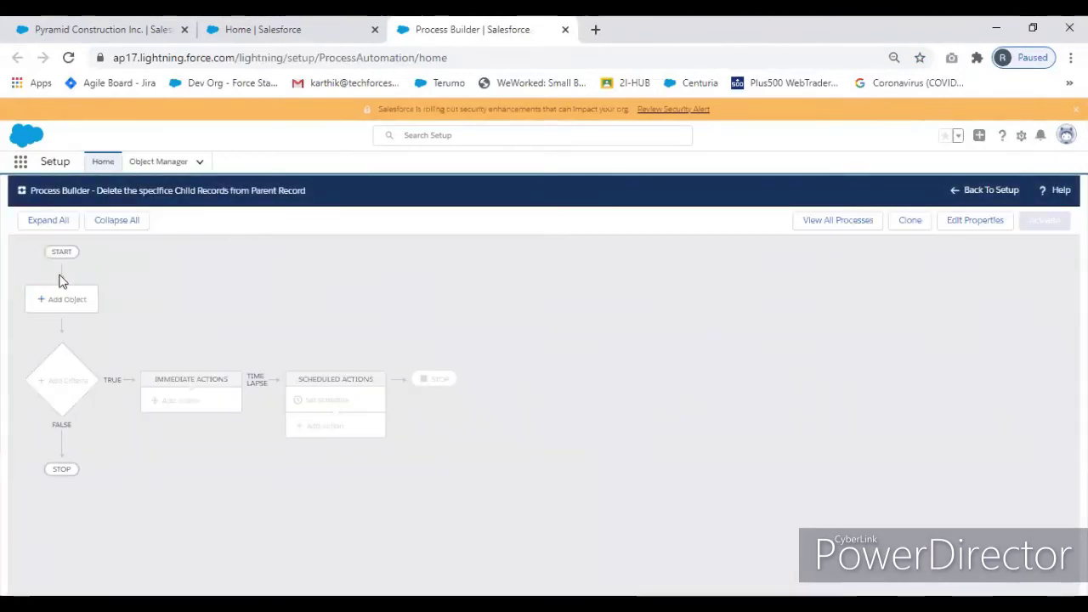
# Step: Set the process object to Account, starting when a record is created or edited, and save it
pyautogui.click(72, 304)
pyautogui.click(721, 310)
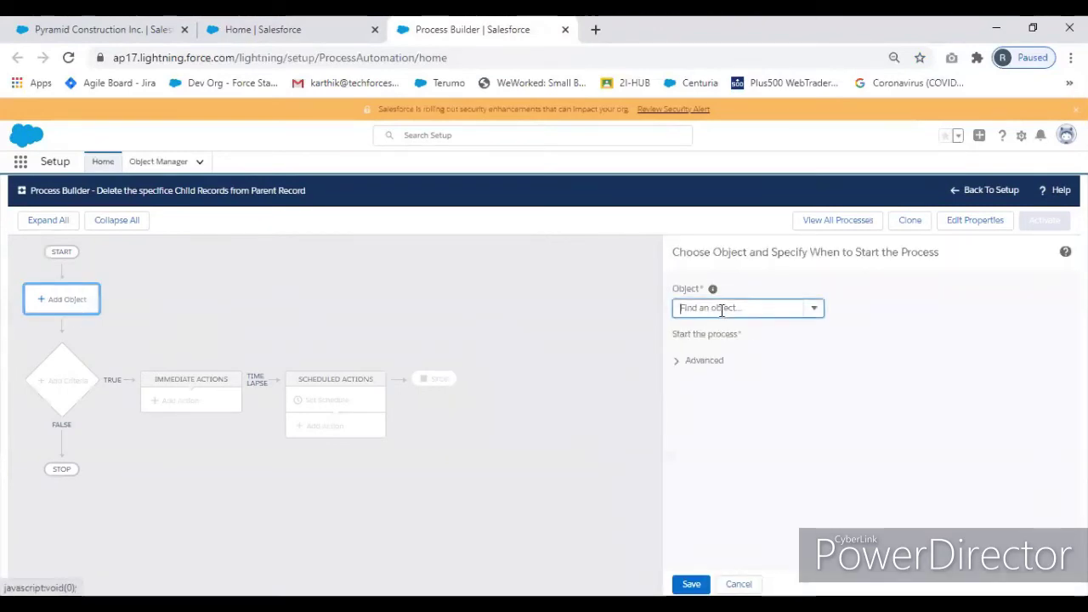
pyautogui.write('a')
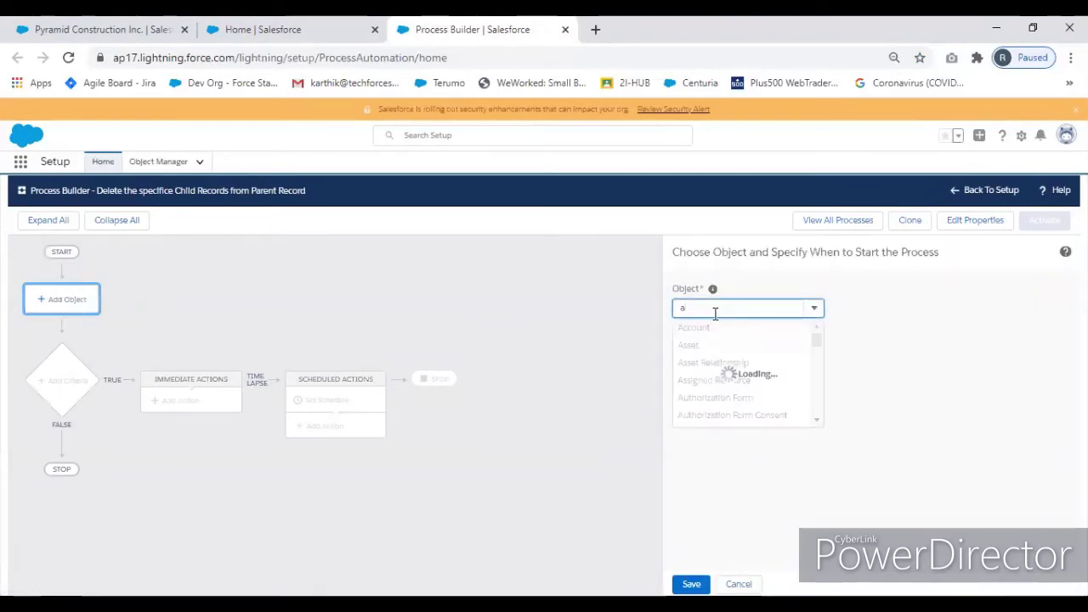
pyautogui.write('ccount')
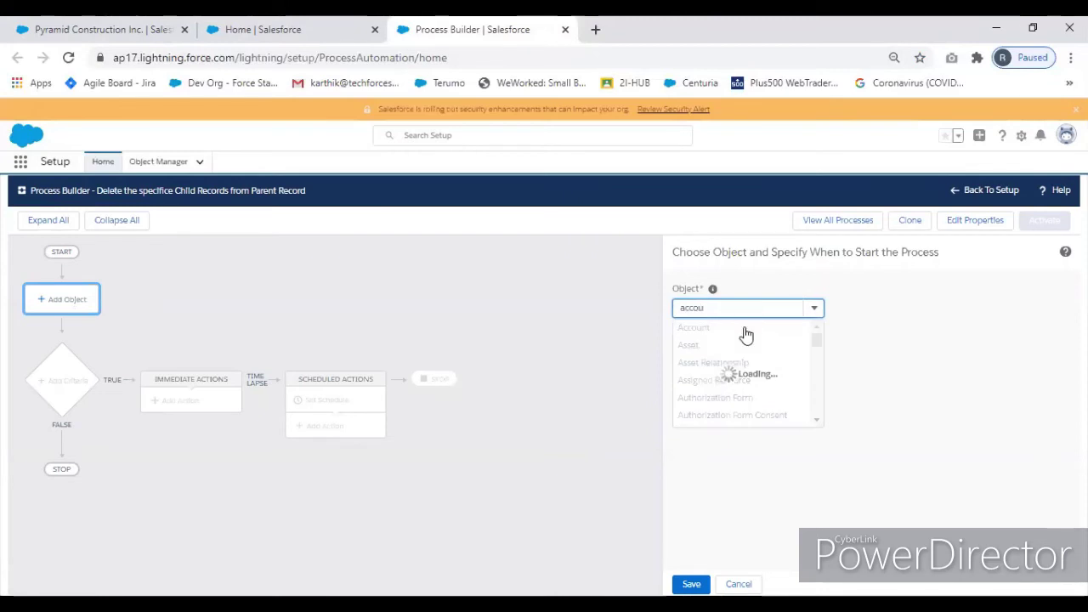
pyautogui.click(709, 328)
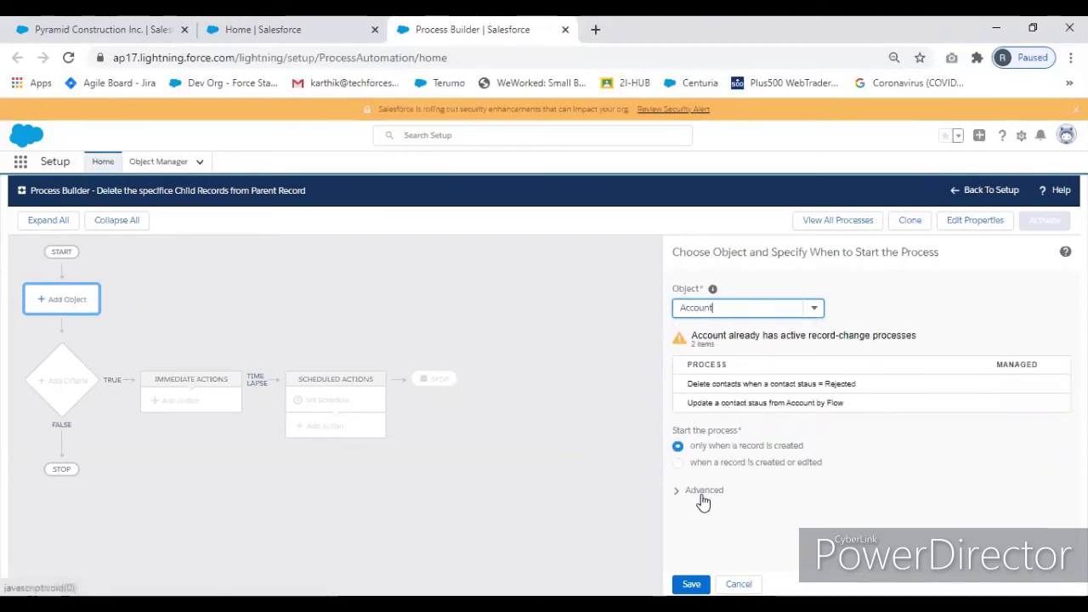
pyautogui.click(678, 463)
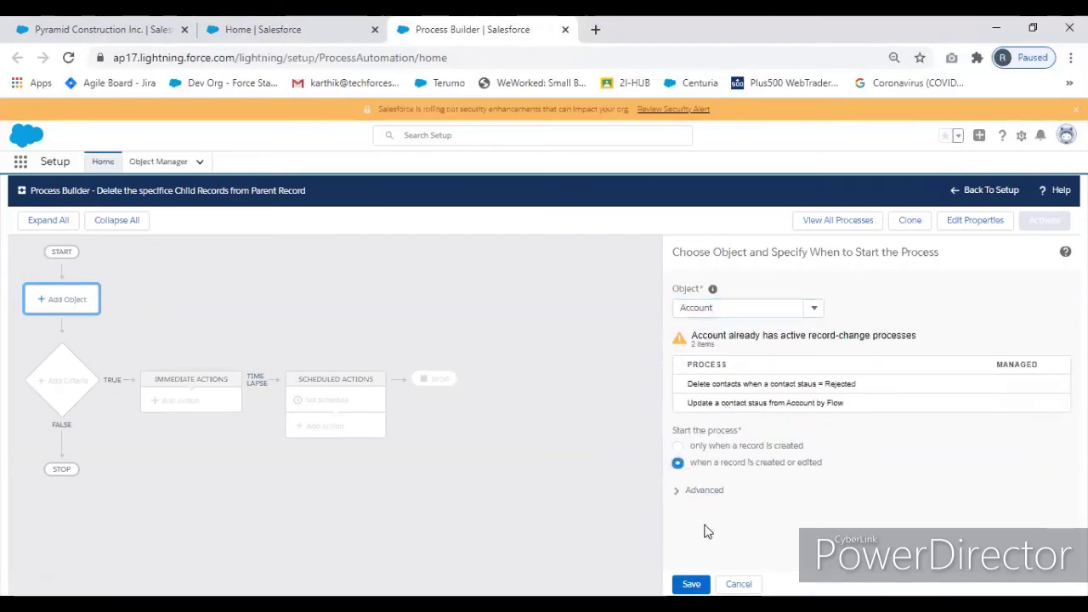
pyautogui.click(691, 584)
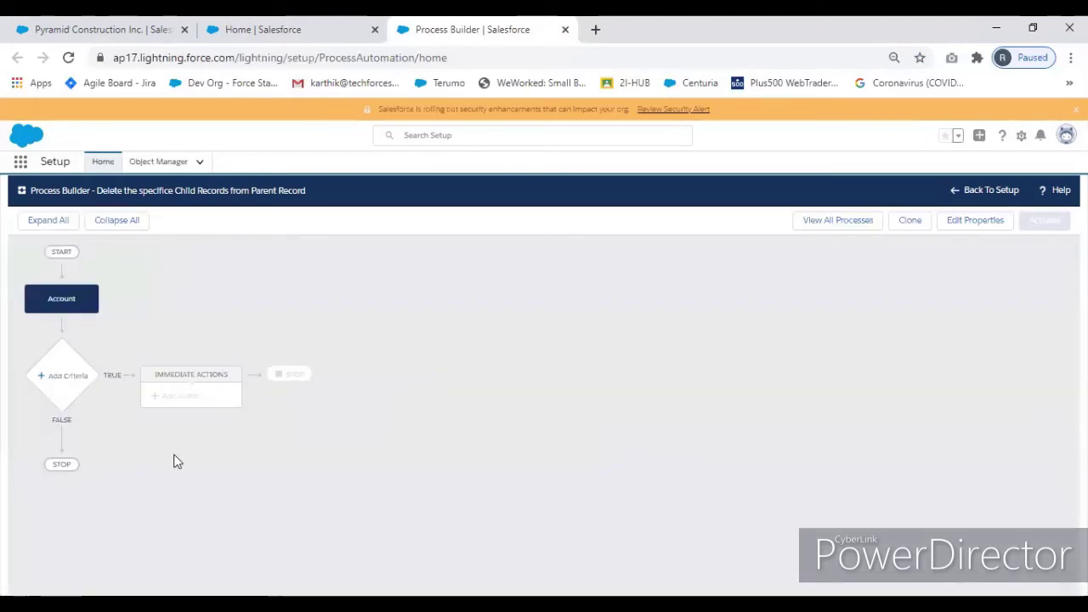
# Step: Add a criteria node to the process and name it "Delete the Rejected Contacts"
pyautogui.click(62, 375)
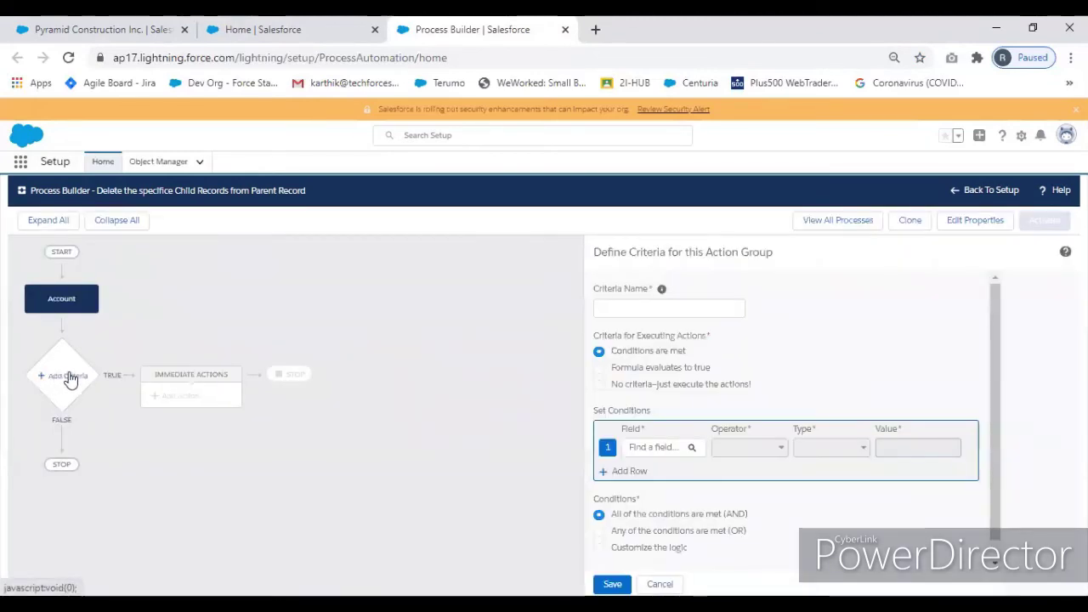
pyautogui.click(659, 306)
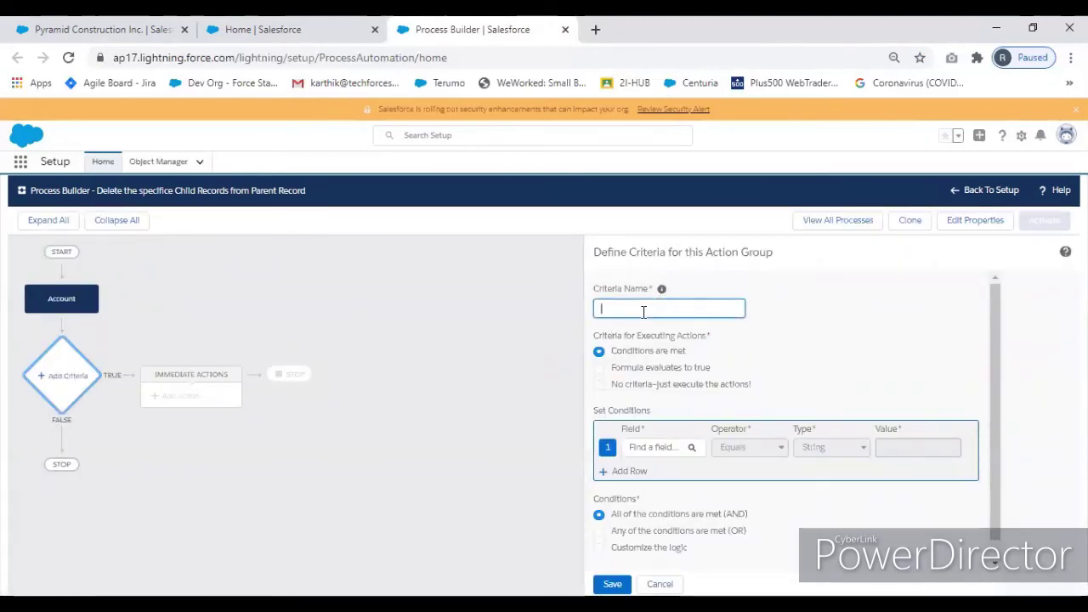
pyautogui.write('Delete the Contact')
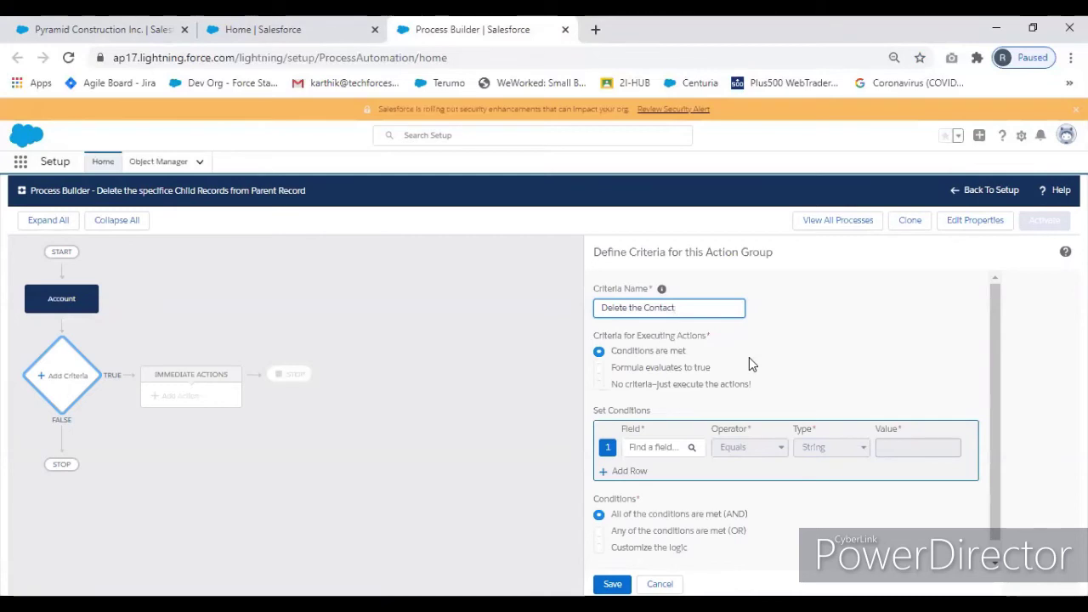
pyautogui.press('BackSpace')
pyautogui.press('BackSpace')
pyautogui.press('BackSpace')
pyautogui.press('BackSpace')
pyautogui.press('BackSpace')
pyautogui.press('BackSpace')
pyautogui.press('BackSpace')
pyautogui.write('R')
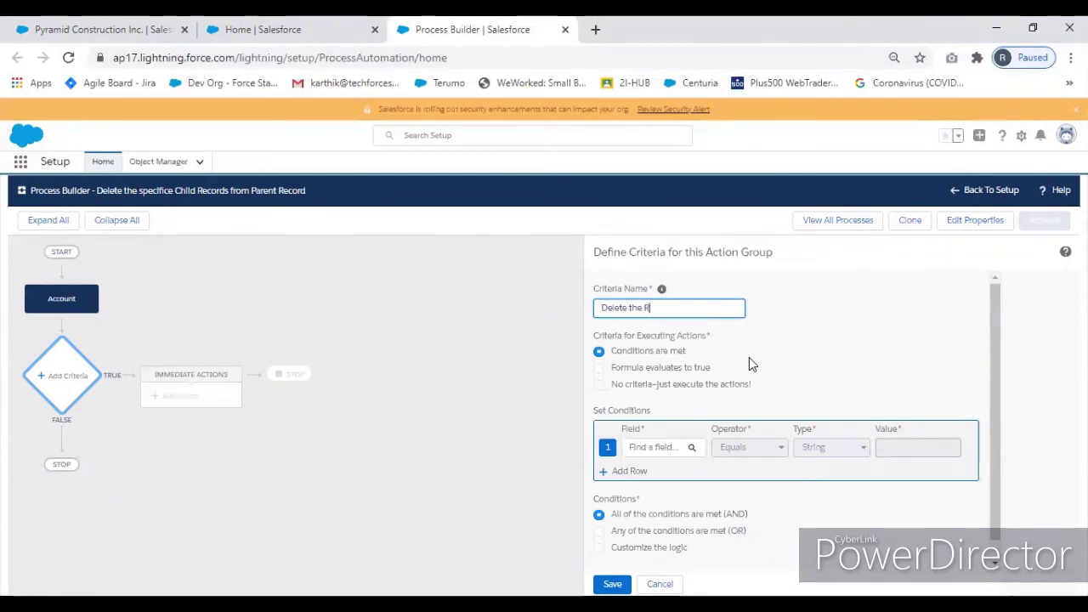
pyautogui.write('ejected Contacts')
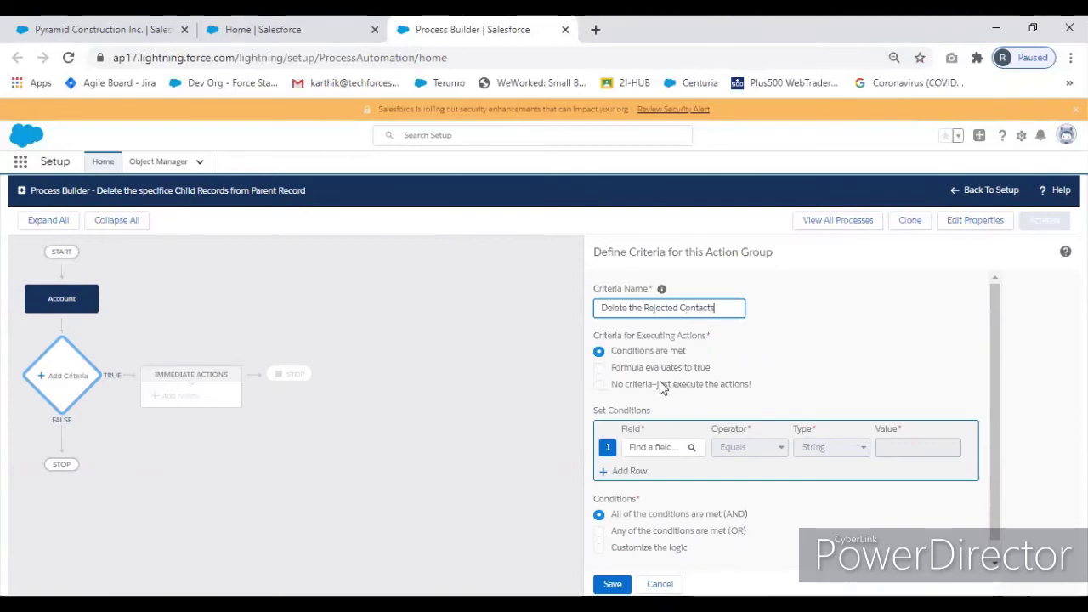
# Step: Set the condition to the Account field Delete the Rejected Contacts Equals Boolean True and save the criteria
pyautogui.click(646, 449)
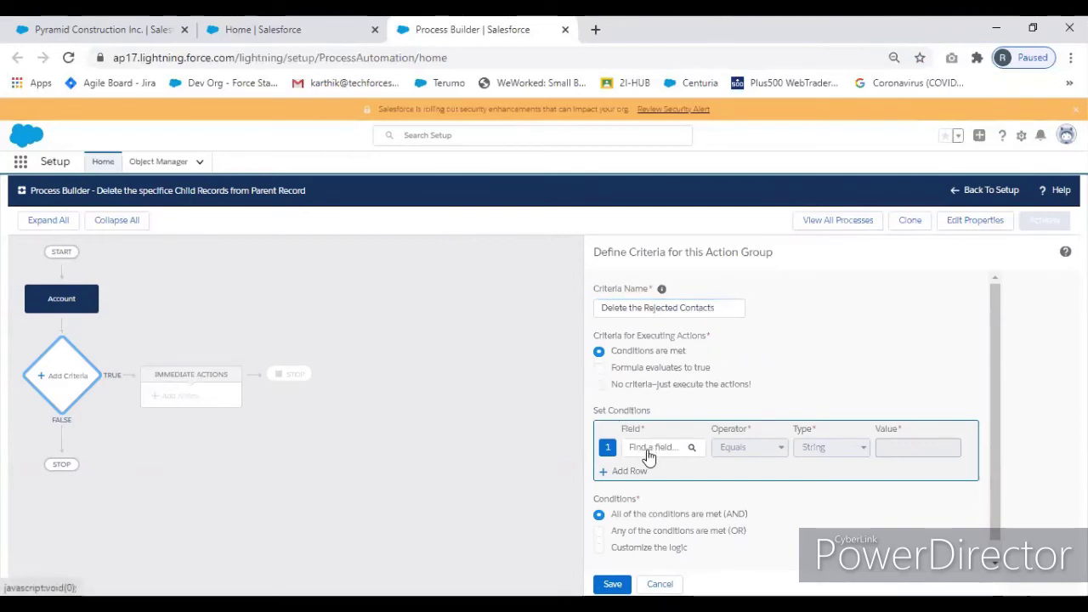
pyautogui.write('dele')
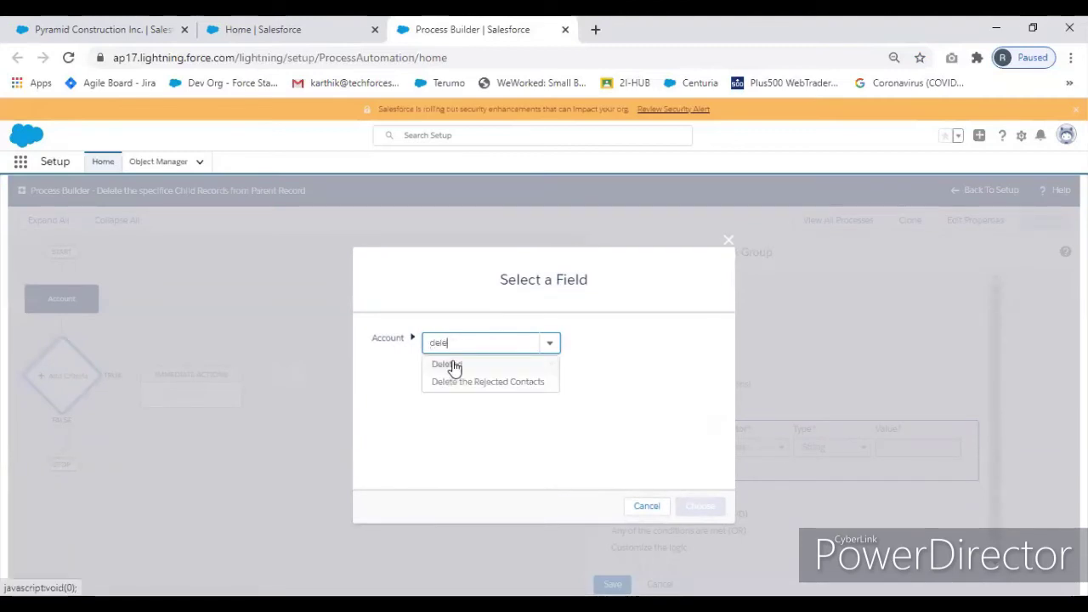
pyautogui.click(498, 382)
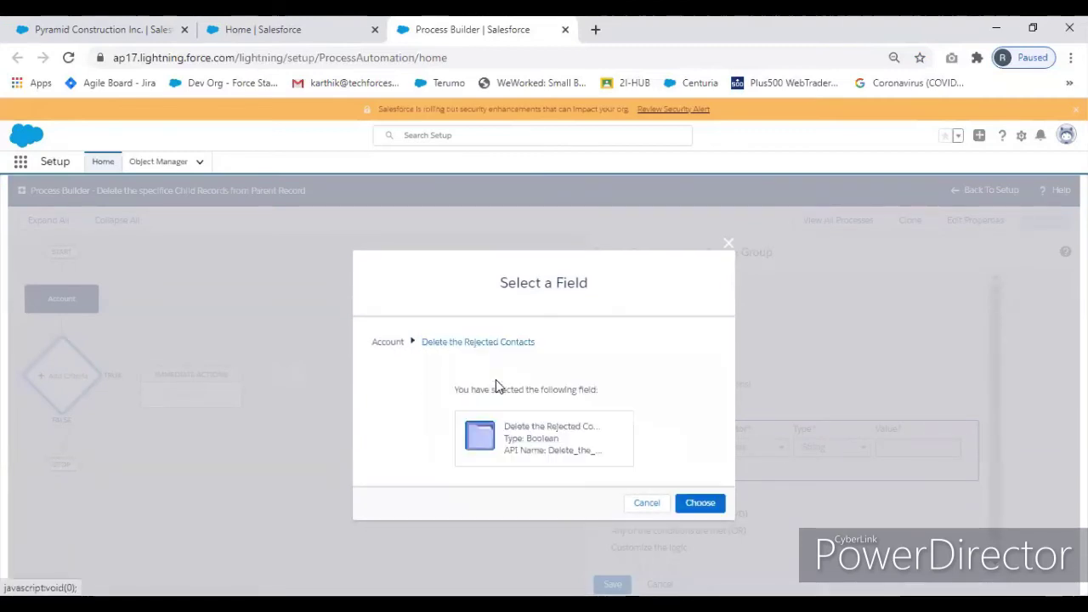
pyautogui.click(701, 508)
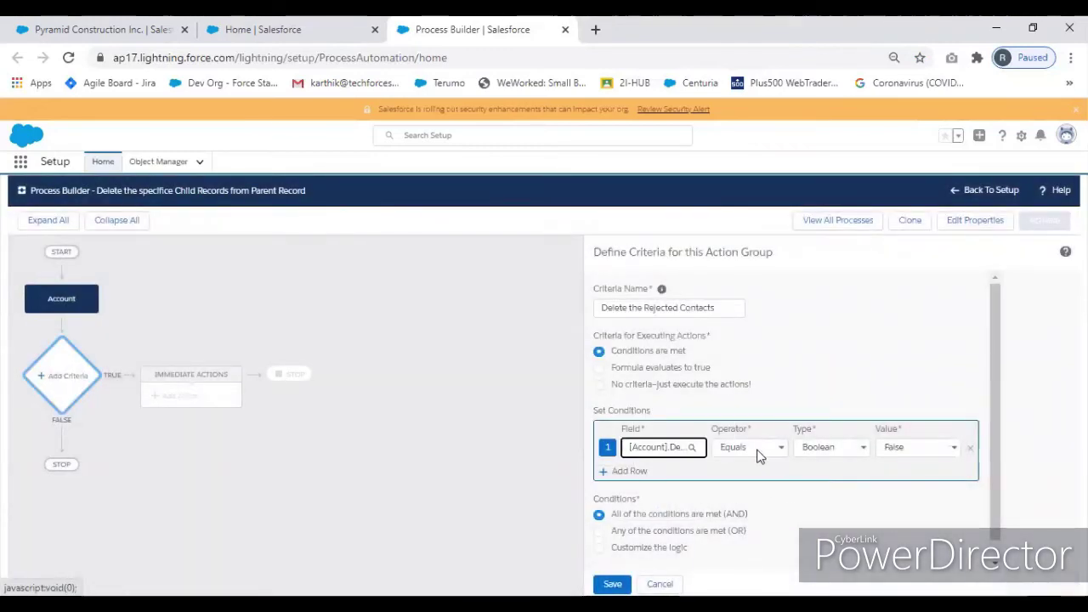
pyautogui.click(929, 453)
pyautogui.click(906, 465)
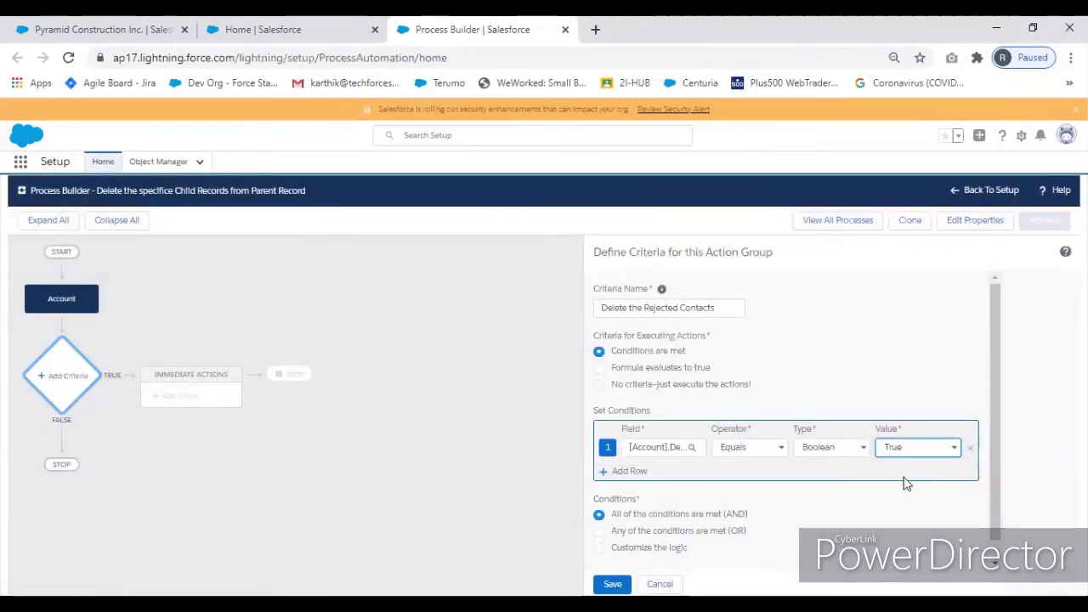
pyautogui.scroll(-1, 721, 525)
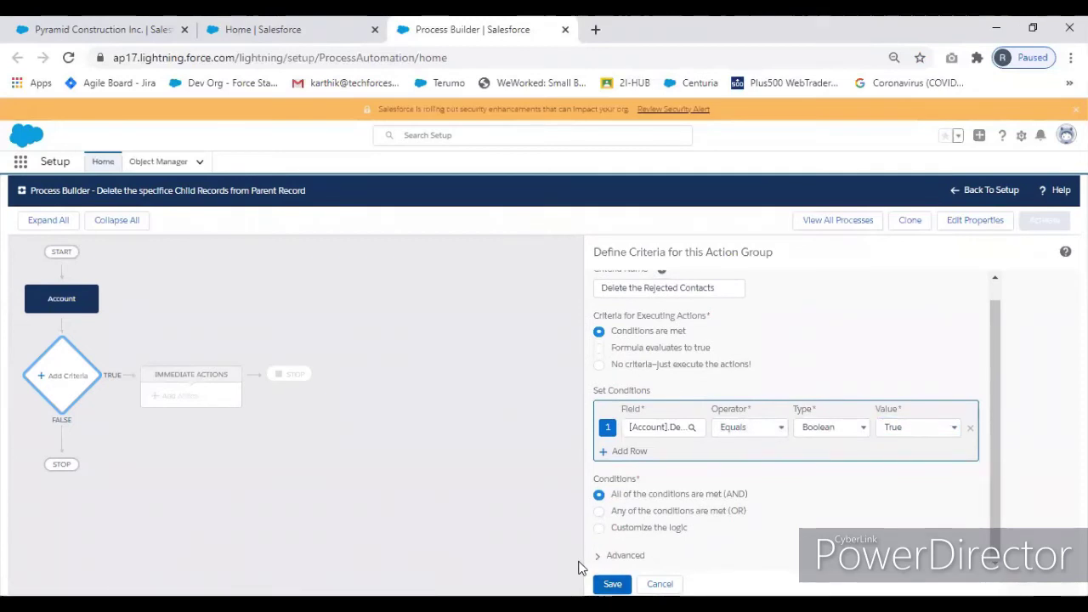
pyautogui.press('Return')
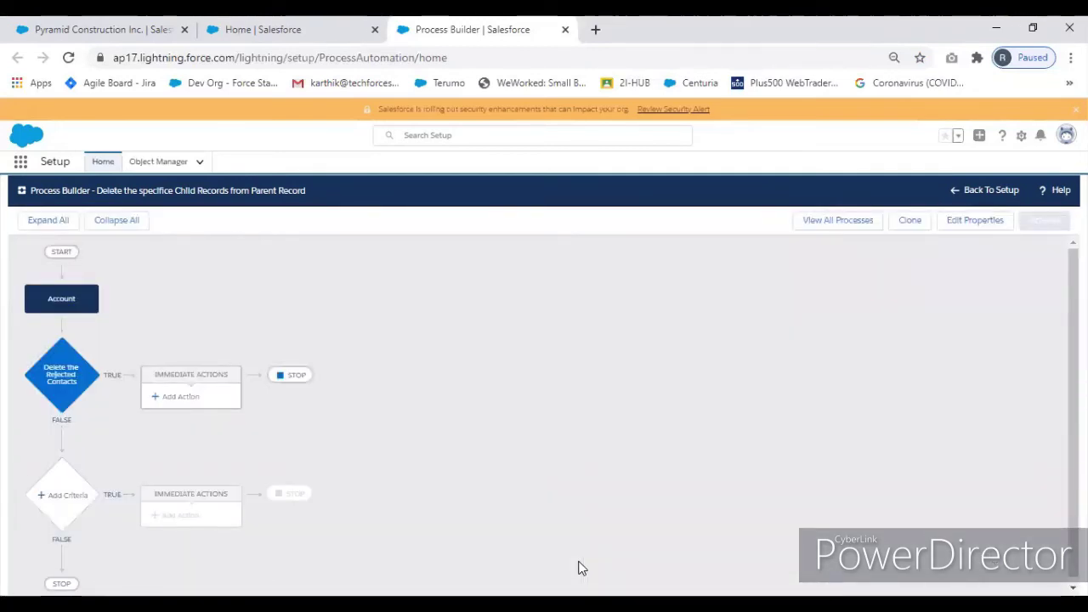
# Step: Try to add a Flows action named "Delete the Rejected contacts by Flow" that launches the flow for deleting specific child records
pyautogui.click(199, 403)
pyautogui.click(719, 306)
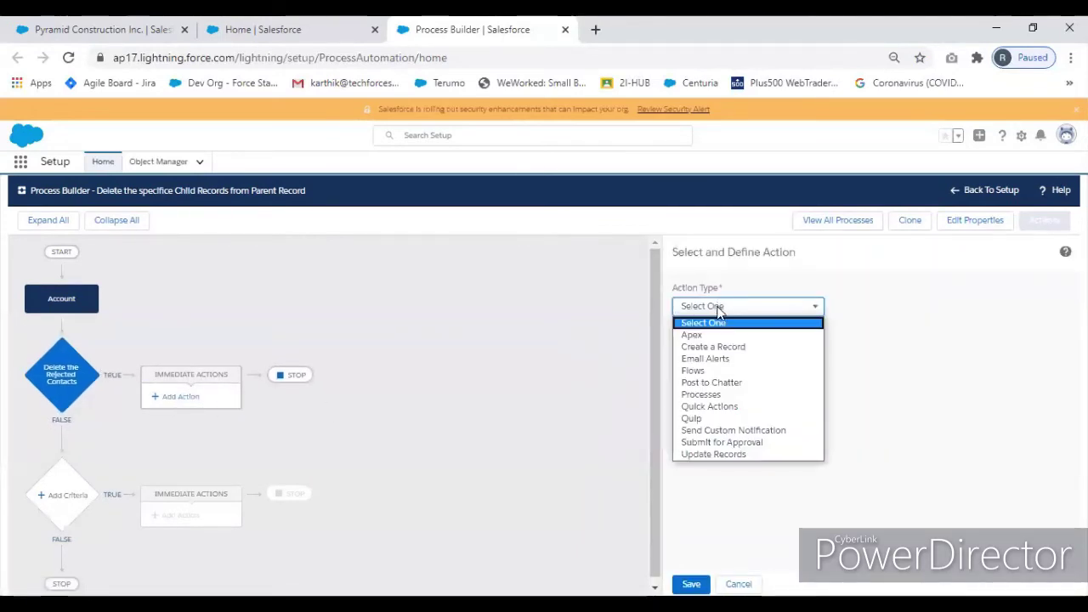
pyautogui.click(705, 372)
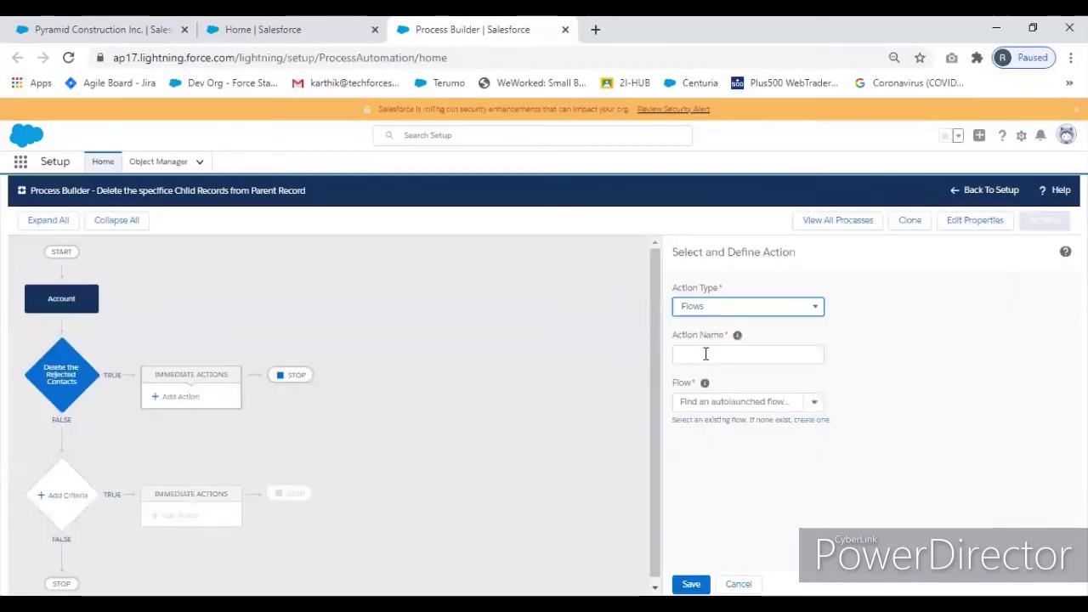
pyautogui.click(705, 353)
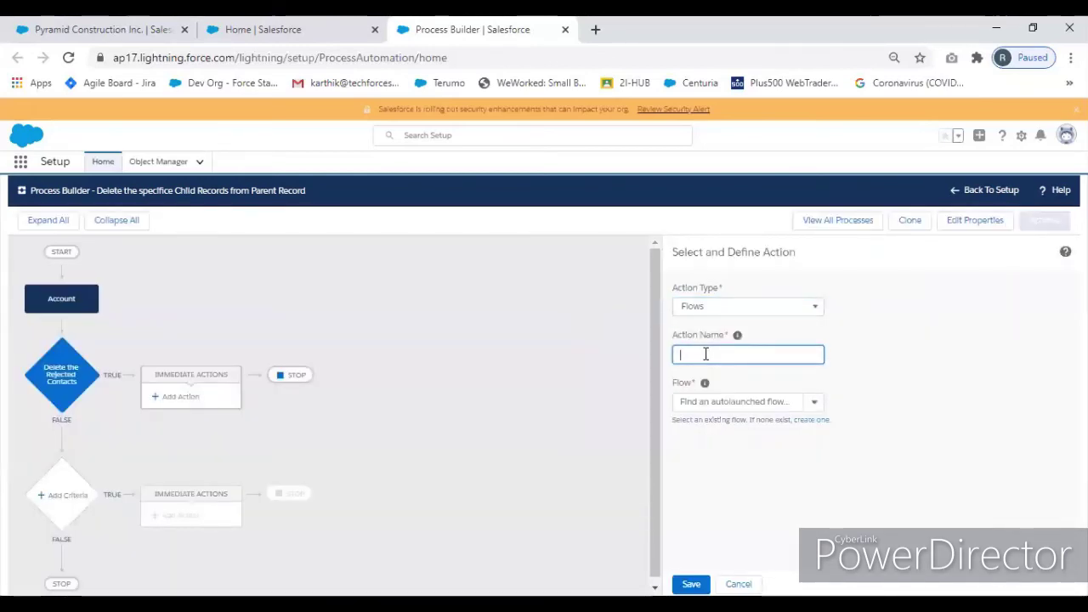
pyautogui.write('Delete the Rejected')
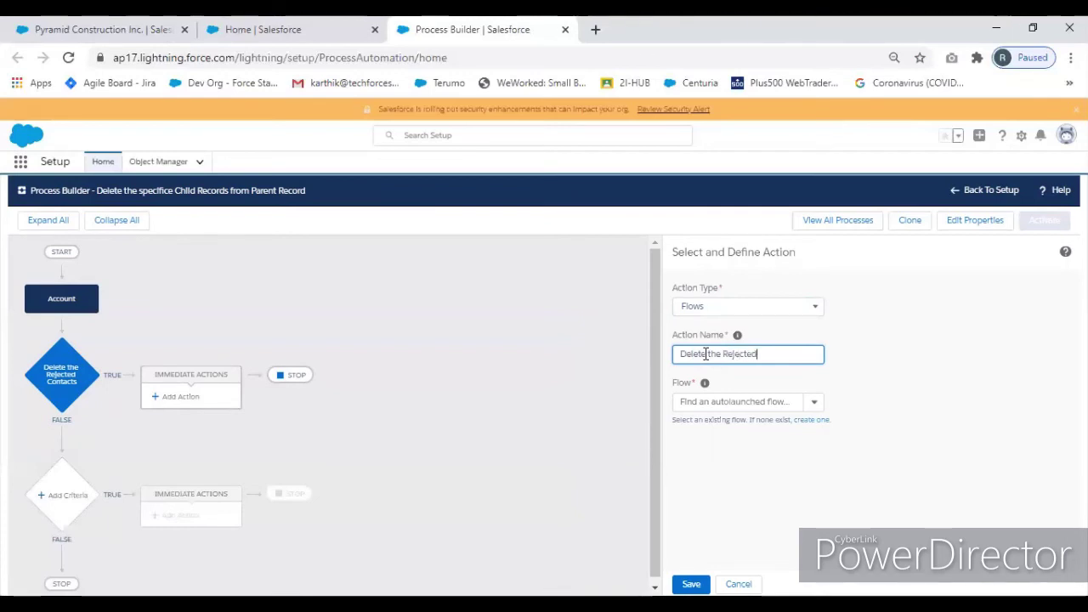
pyautogui.write(' contacts by Flow')
pyautogui.click(740, 401)
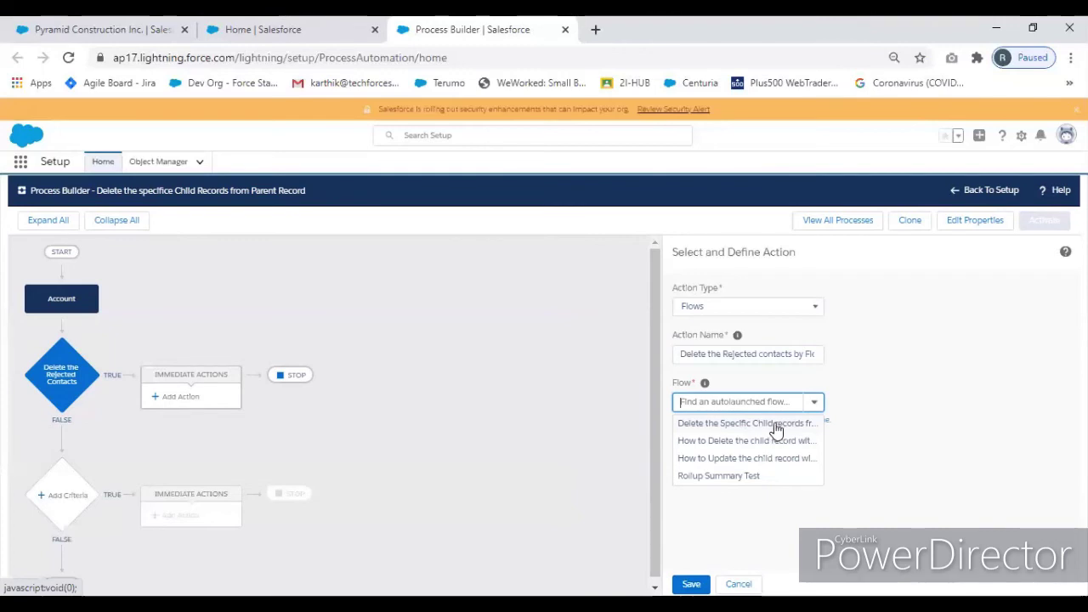
pyautogui.click(775, 423)
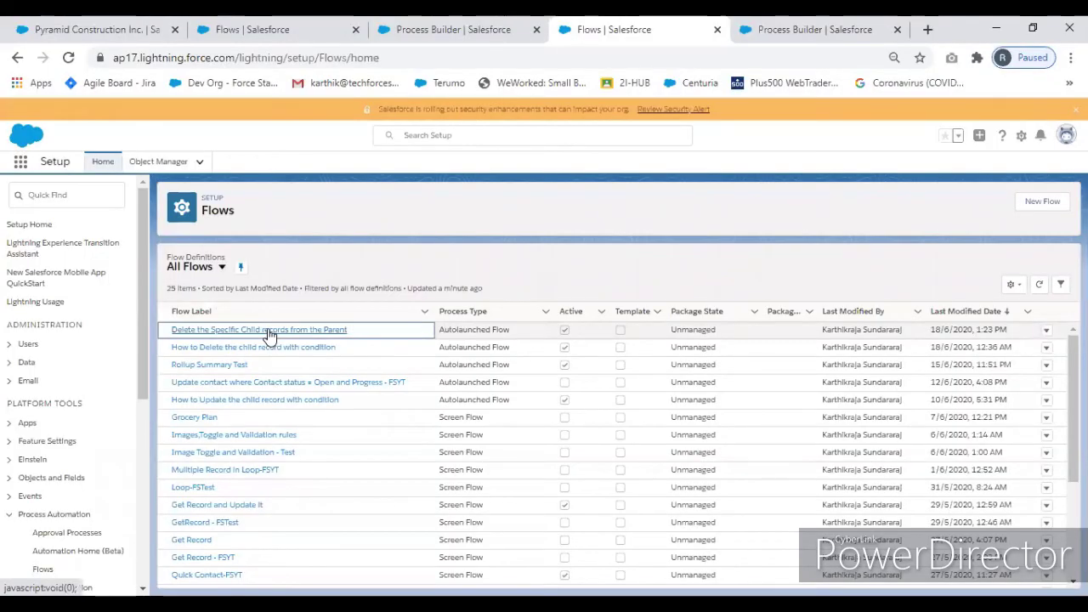
# Step: Open the flow "Delete the Specific Child records from the Parent" and review the filter conditions of its Get Records element
pyautogui.click(269, 334)
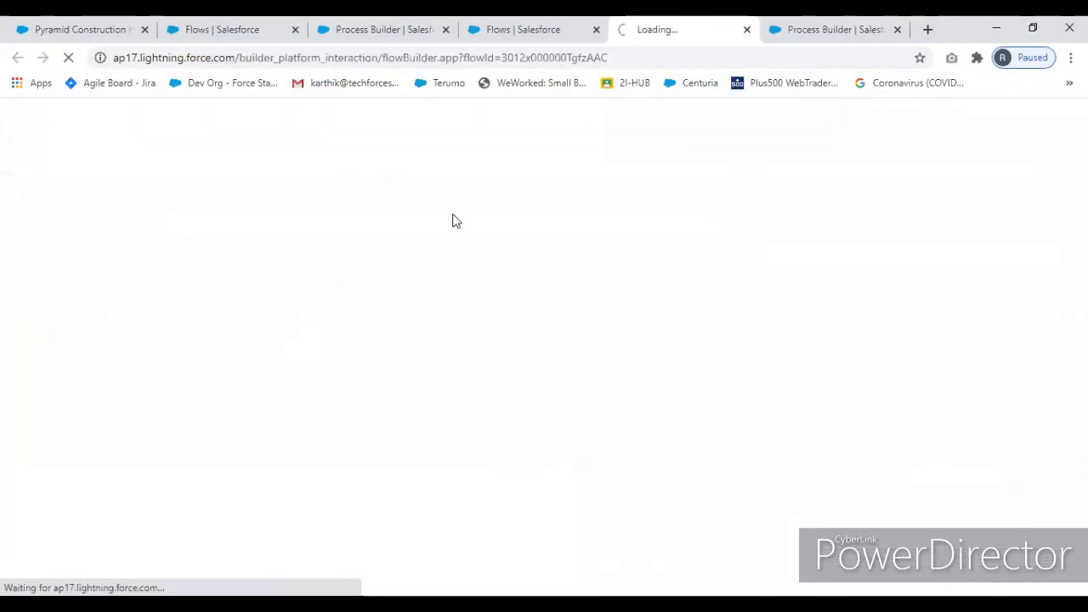
pyautogui.click(544, 32)
pyautogui.click(799, 29)
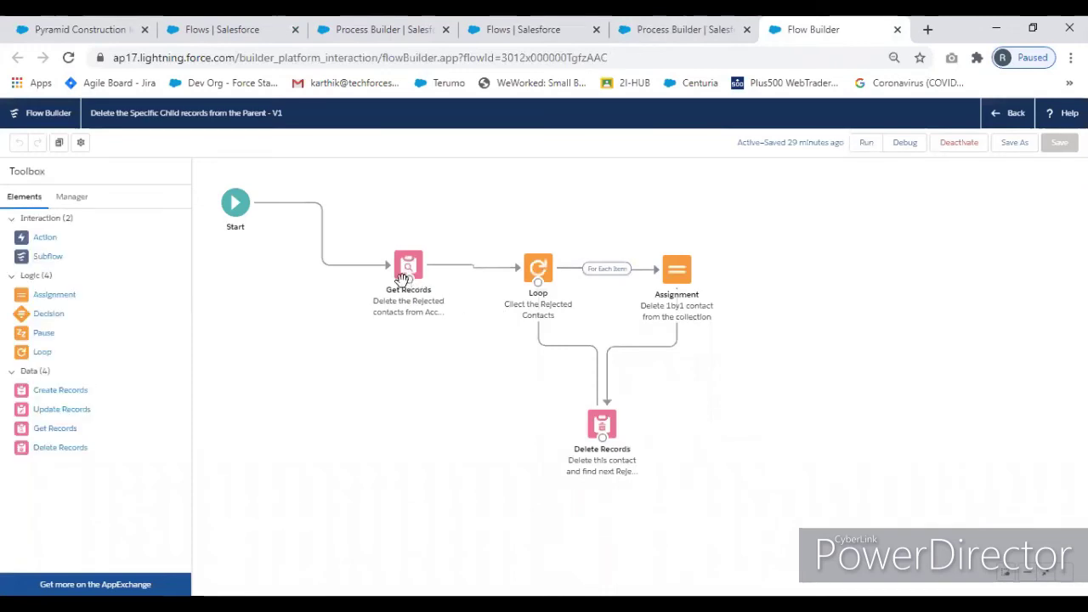
pyautogui.doubleClick(408, 269)
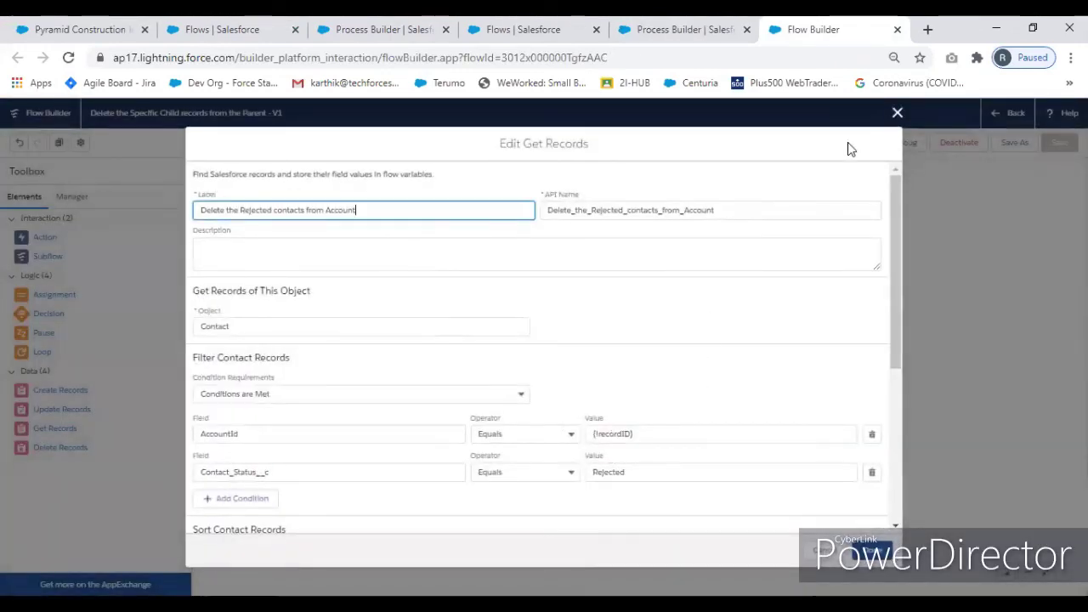
pyautogui.click(896, 112)
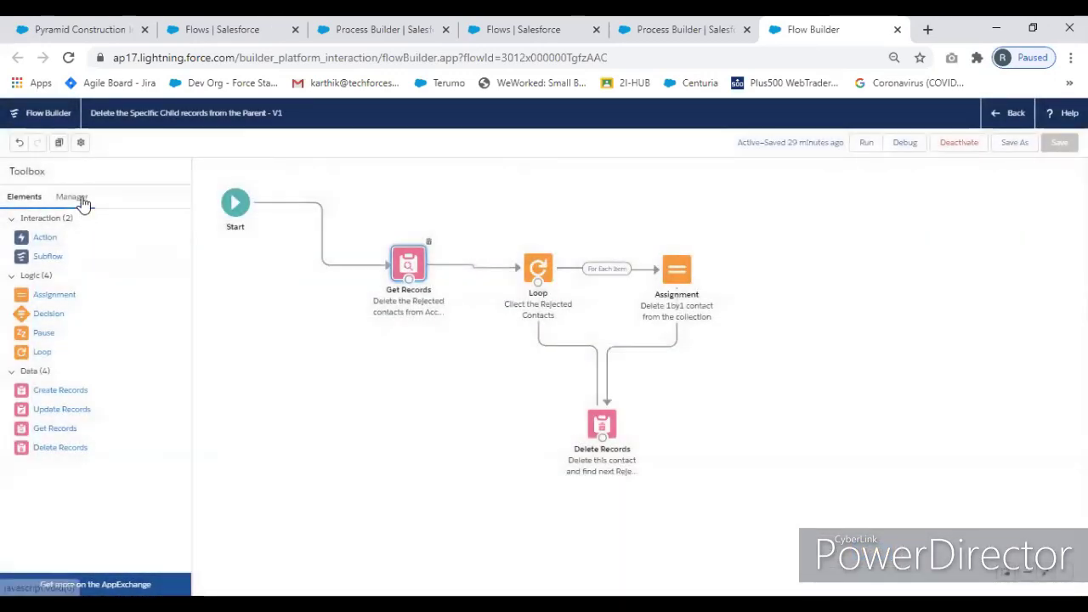
# Step: Make the flow variable recordID available for input
pyautogui.click(83, 202)
pyautogui.click(183, 398)
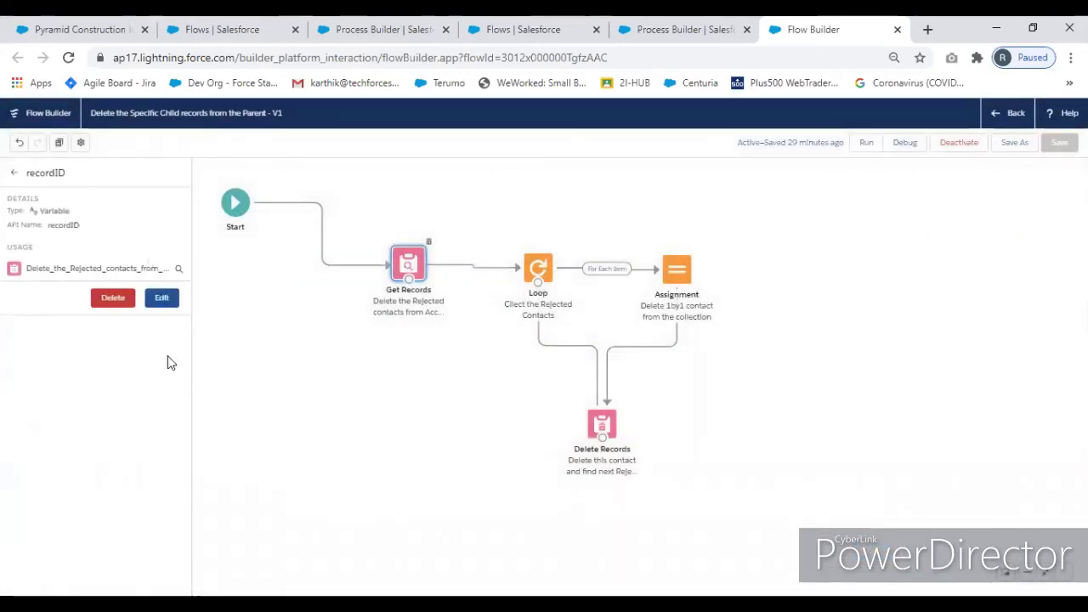
pyautogui.click(161, 298)
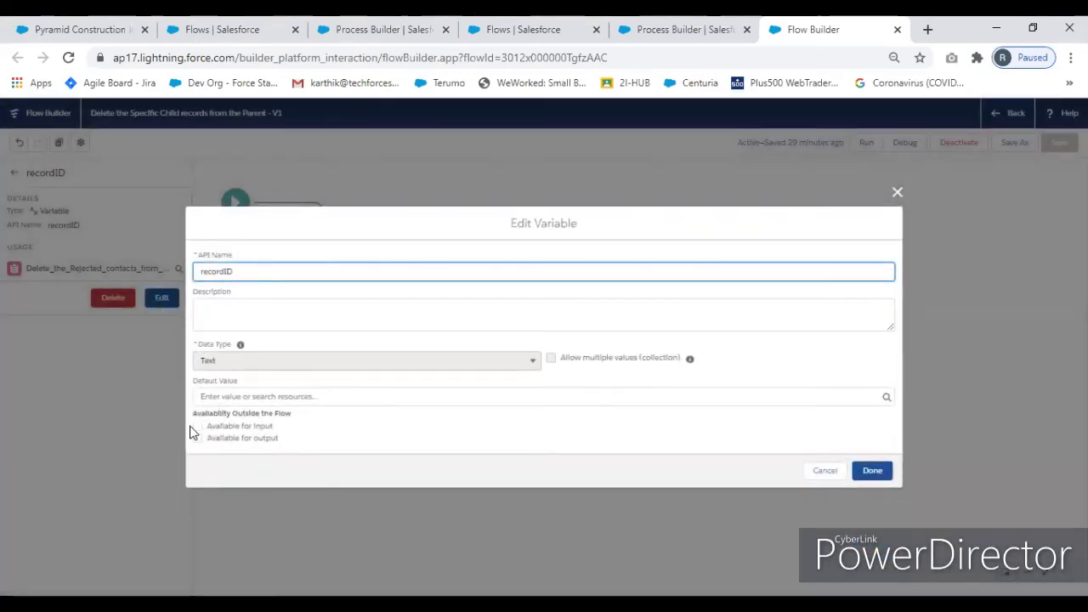
pyautogui.click(198, 428)
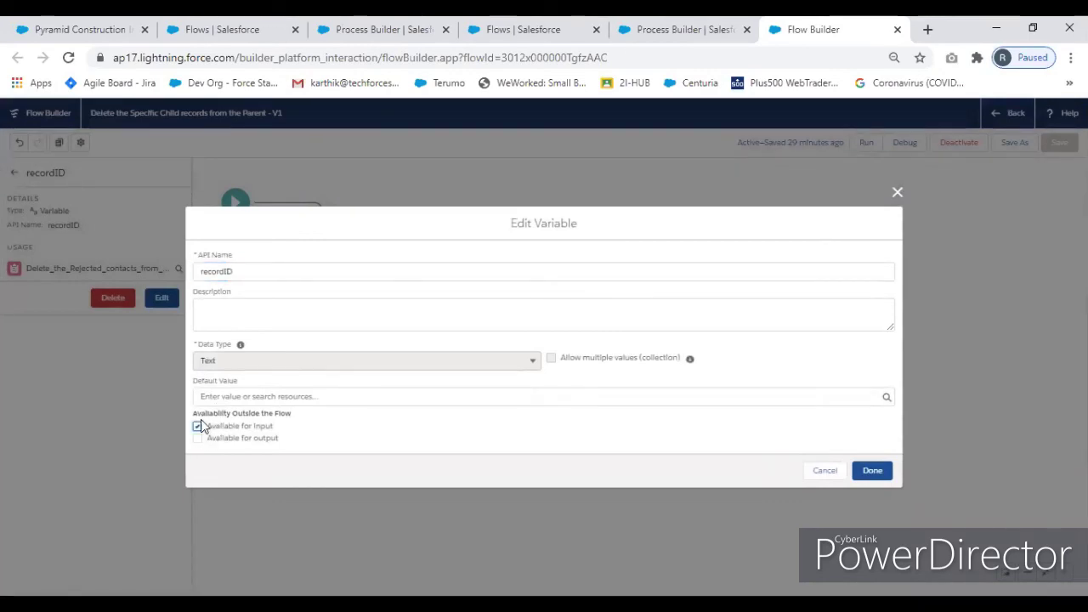
pyautogui.click(873, 473)
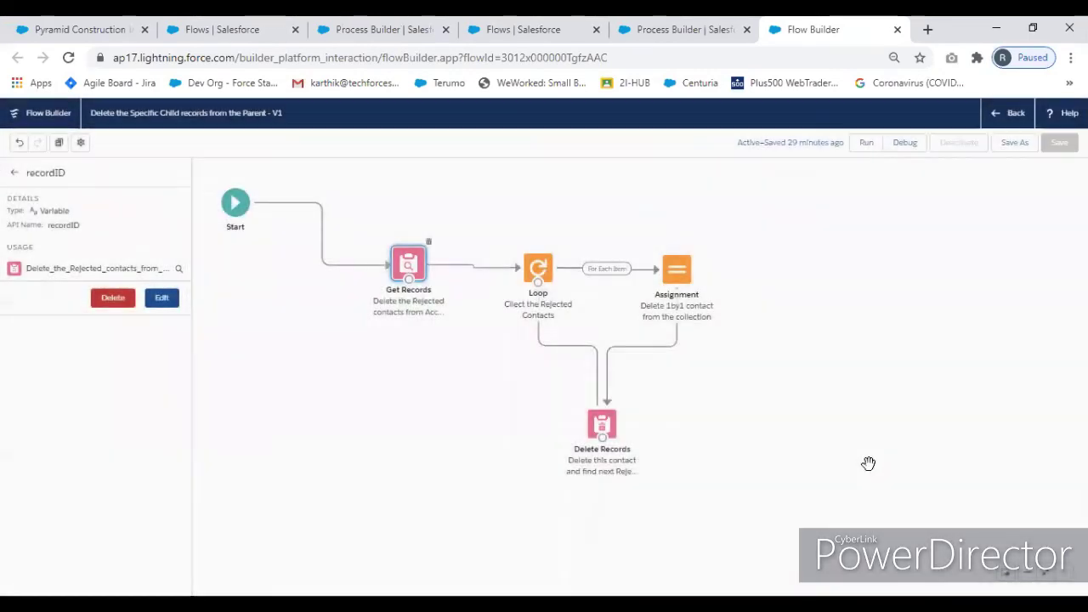
# Step: Save the flow as a new version and activate that version
pyautogui.click(1015, 146)
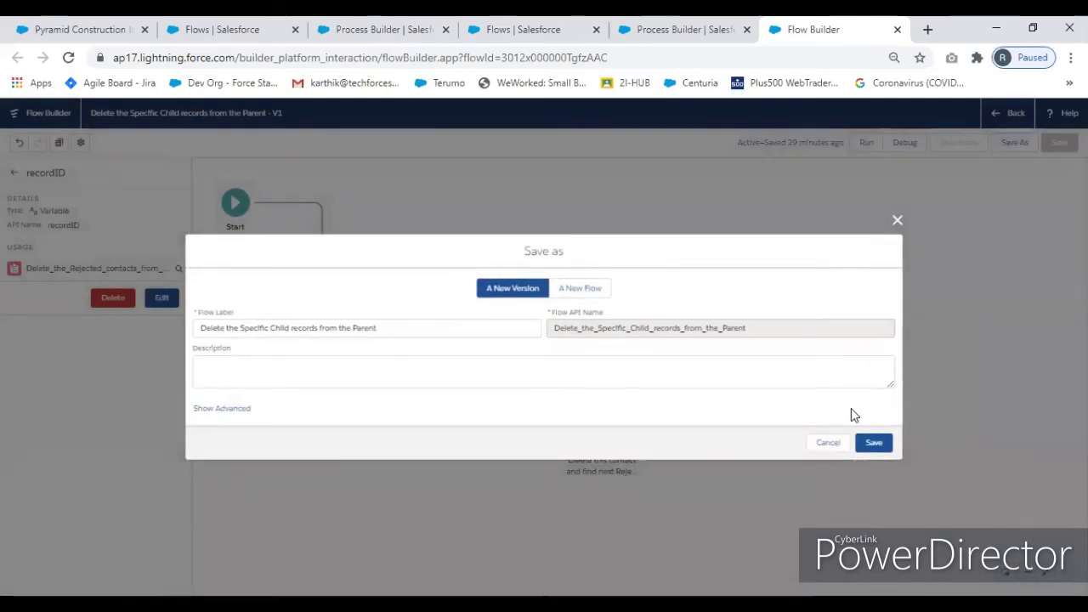
pyautogui.click(873, 447)
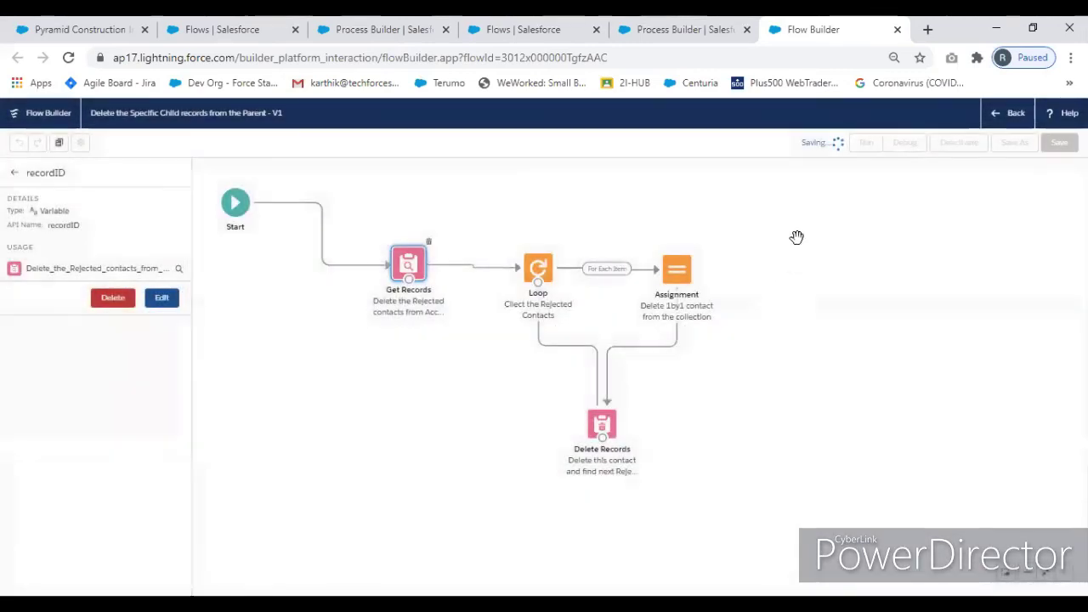
pyautogui.click(959, 146)
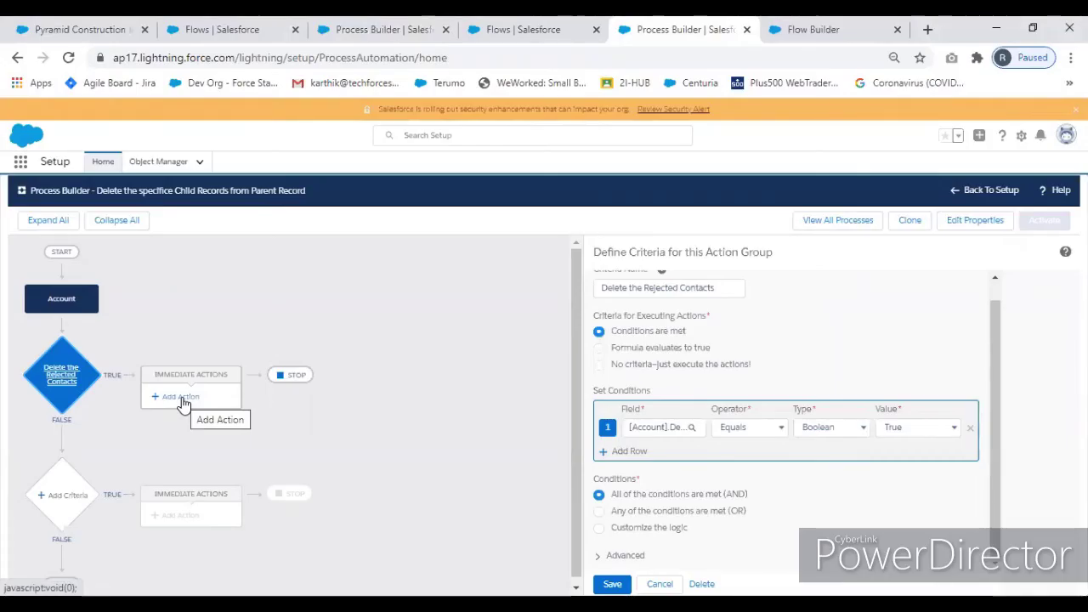
# Step: Back in the process, add an immediate Flows action named "Delete Contacts" that launches "Delete the Specific Child records from the Parent"
pyautogui.click(181, 399)
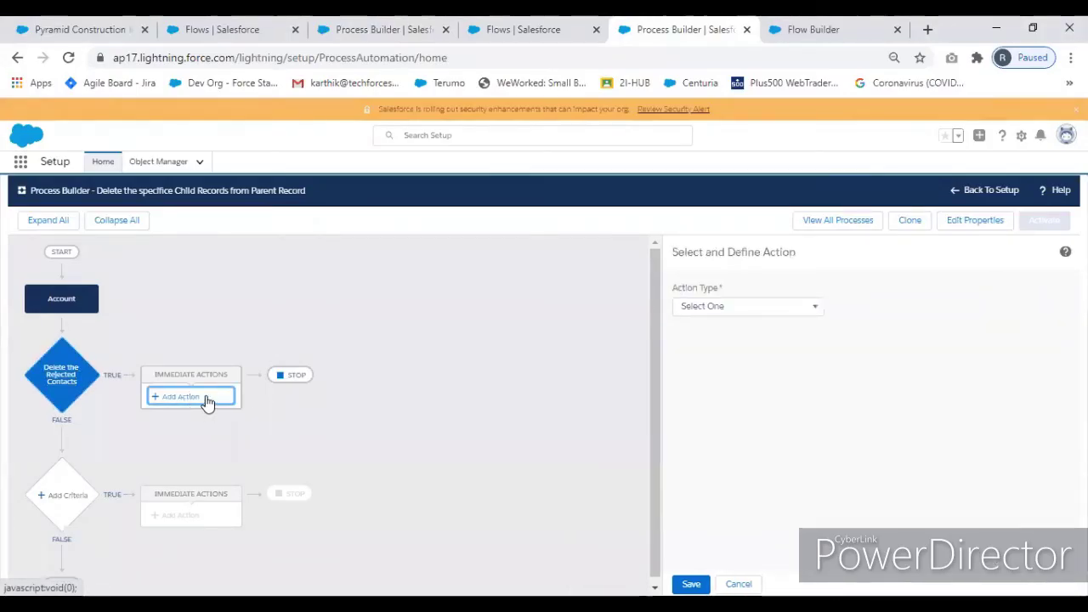
pyautogui.click(739, 308)
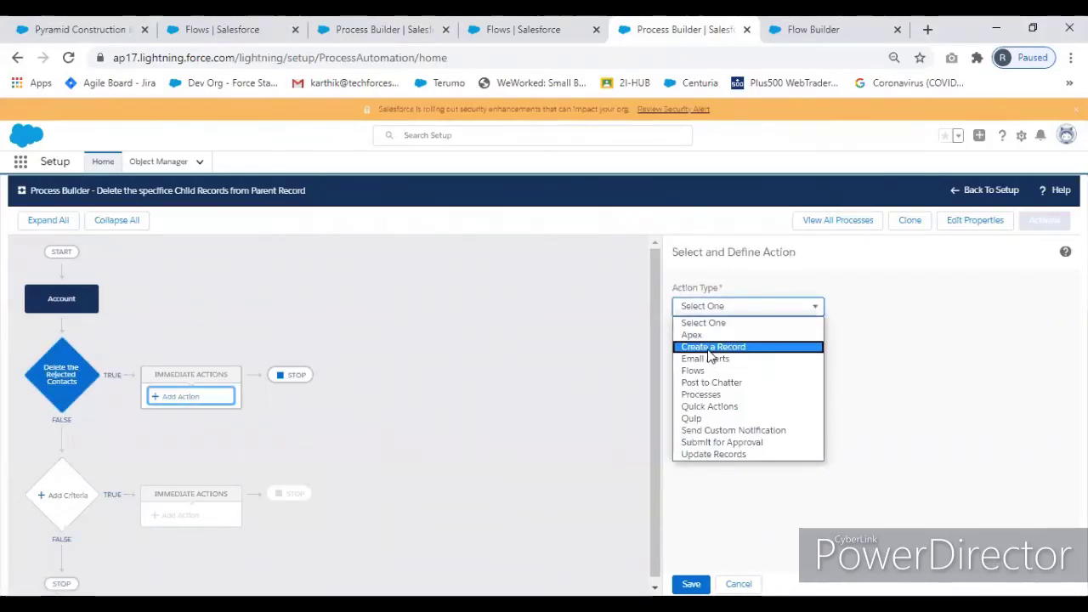
pyautogui.click(693, 372)
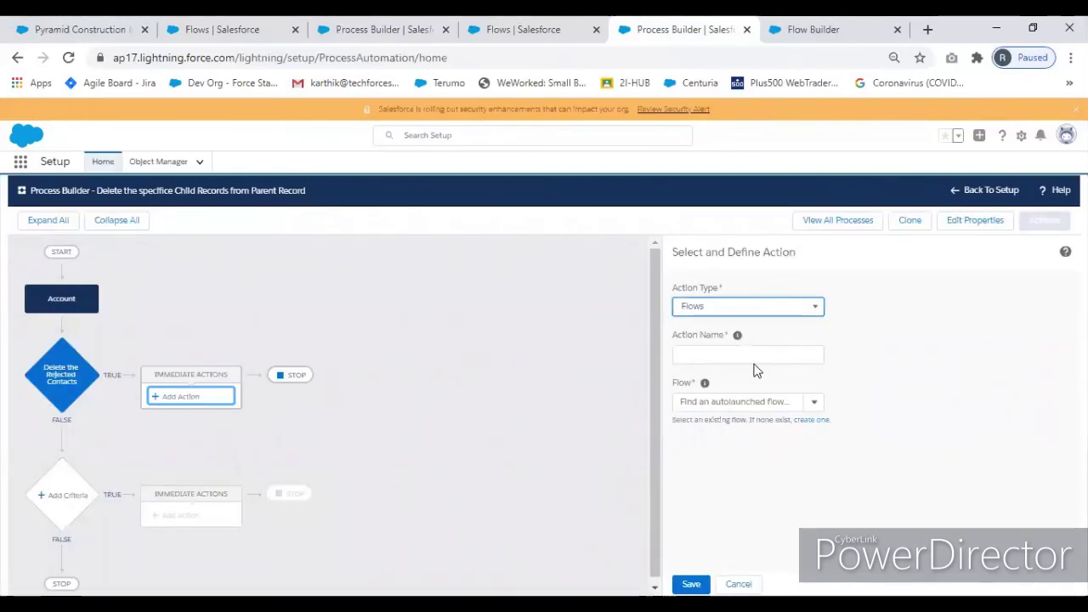
pyautogui.click(753, 355)
pyautogui.write('De')
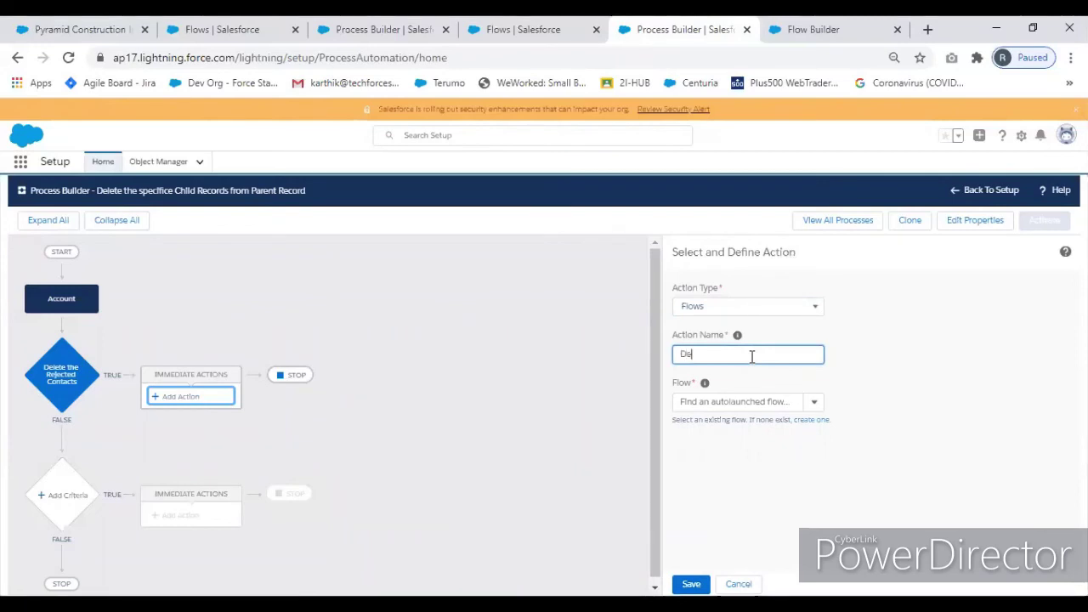
pyautogui.write('lete Contacts')
pyautogui.click(770, 402)
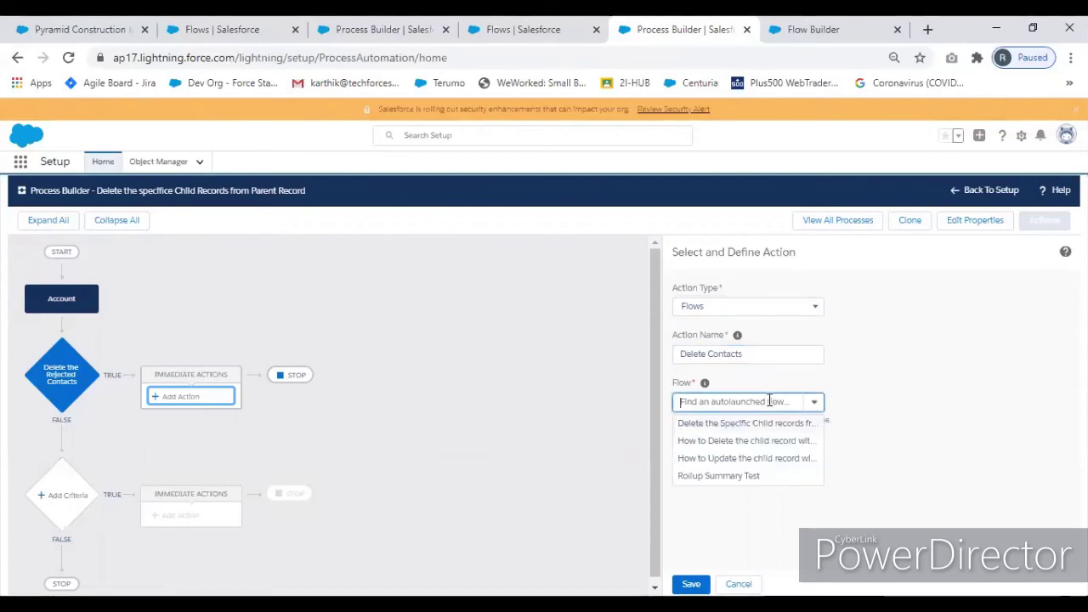
pyautogui.click(760, 423)
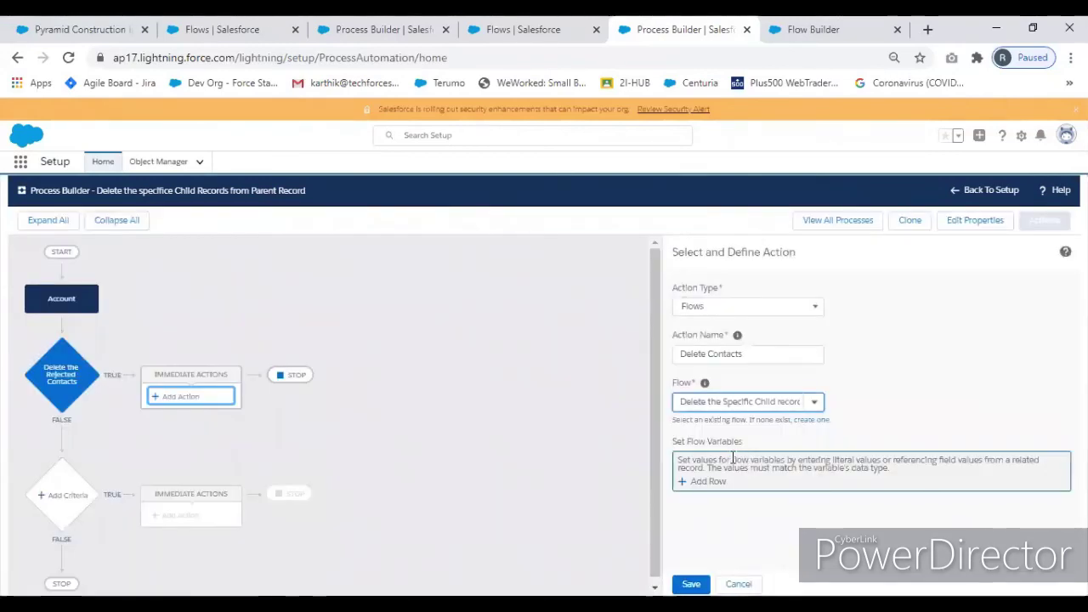
# Step: Set the action's flow variable recordID to a Field Reference to the Account ID field, [Account].Id
pyautogui.click(704, 480)
pyautogui.click(704, 480)
pyautogui.click(708, 502)
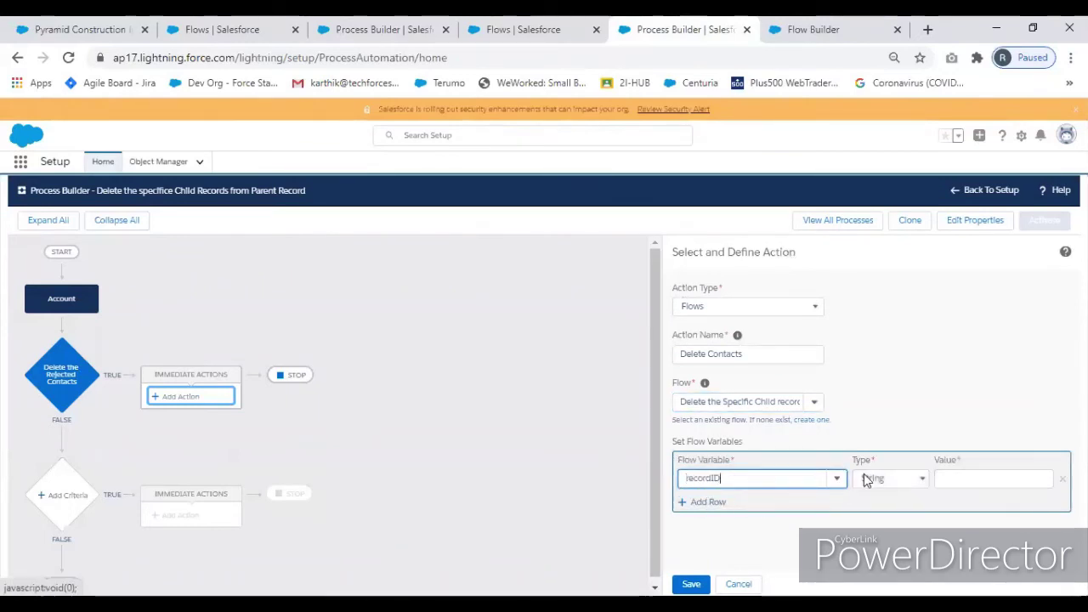
pyautogui.click(914, 479)
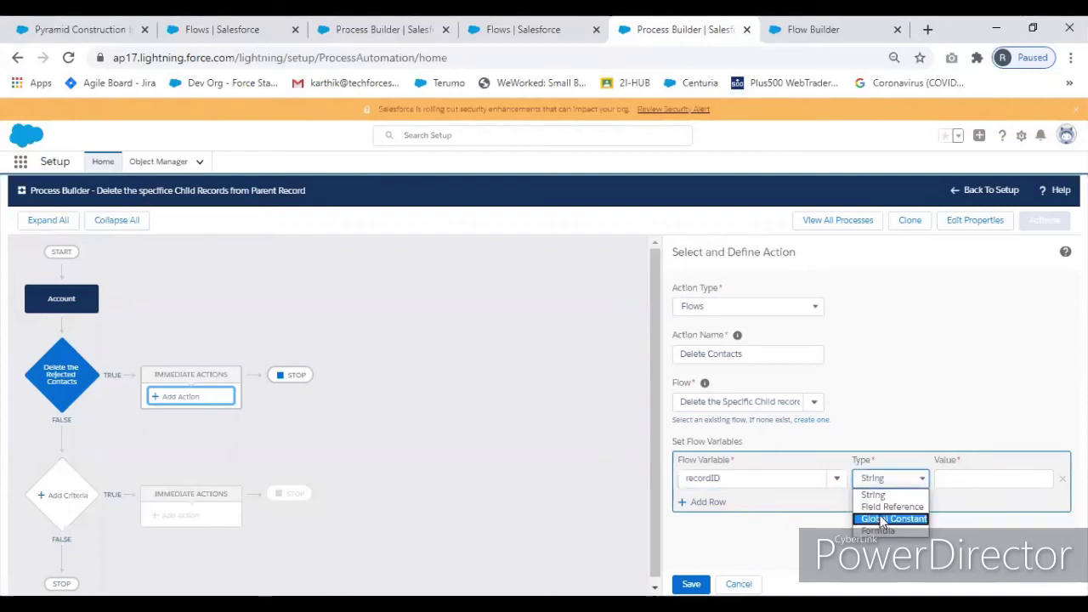
pyautogui.click(889, 507)
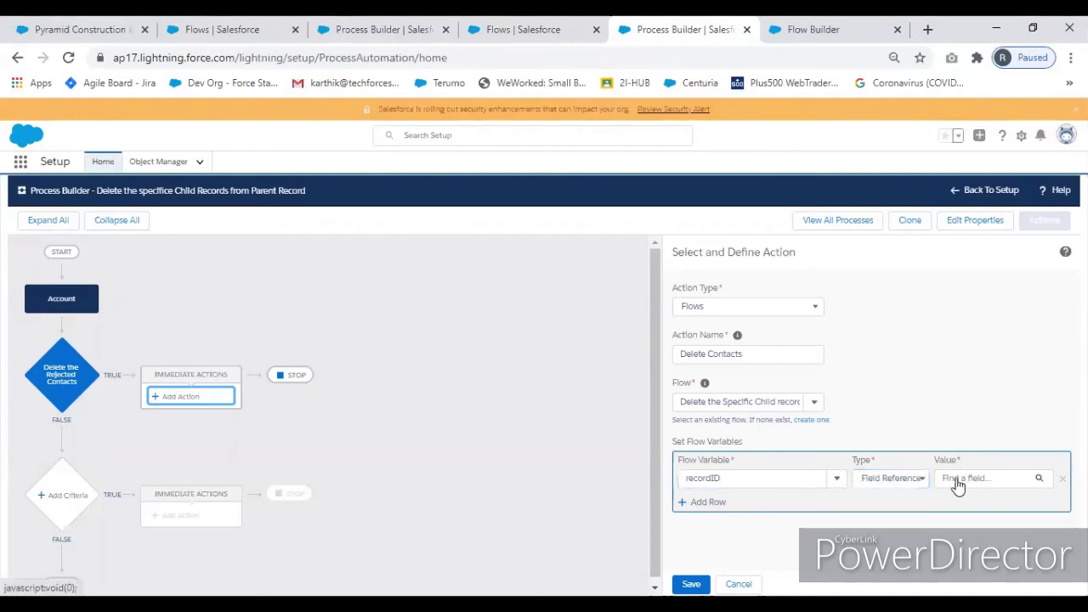
pyautogui.click(961, 481)
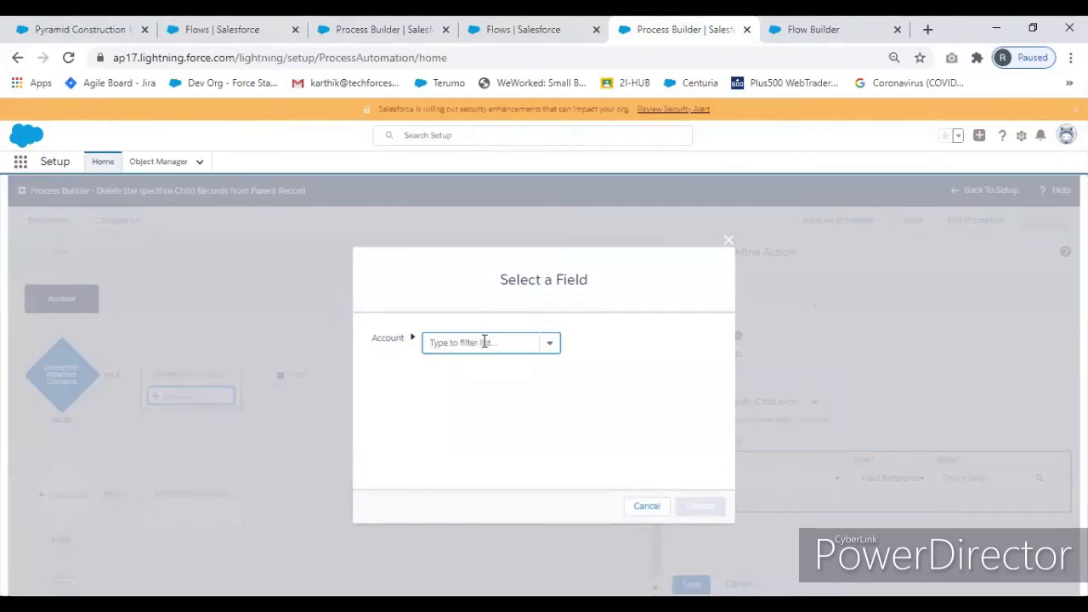
pyautogui.write('acc')
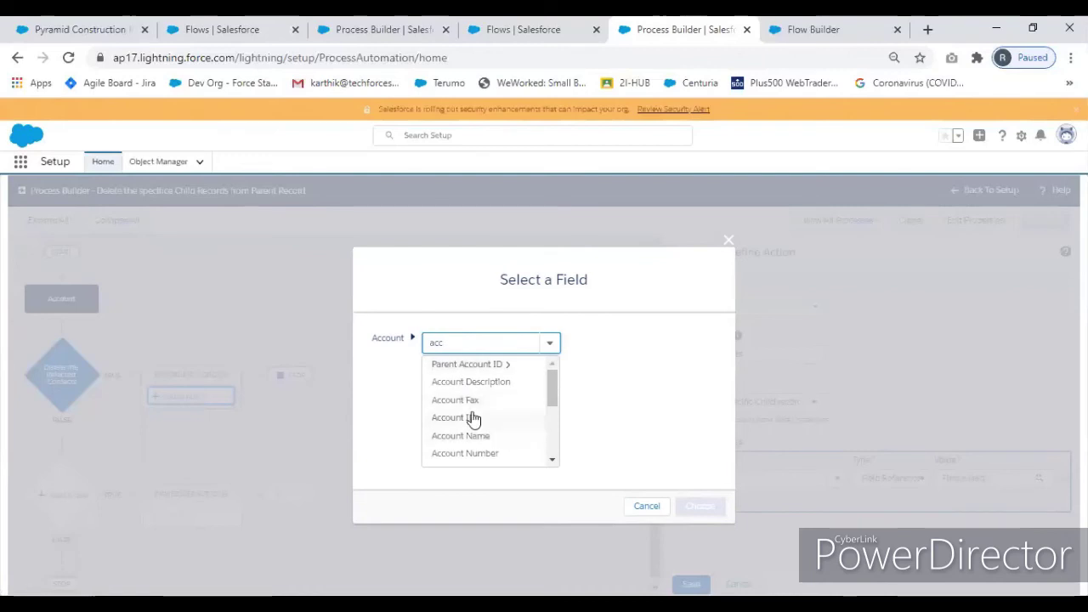
pyautogui.click(470, 417)
pyautogui.click(698, 503)
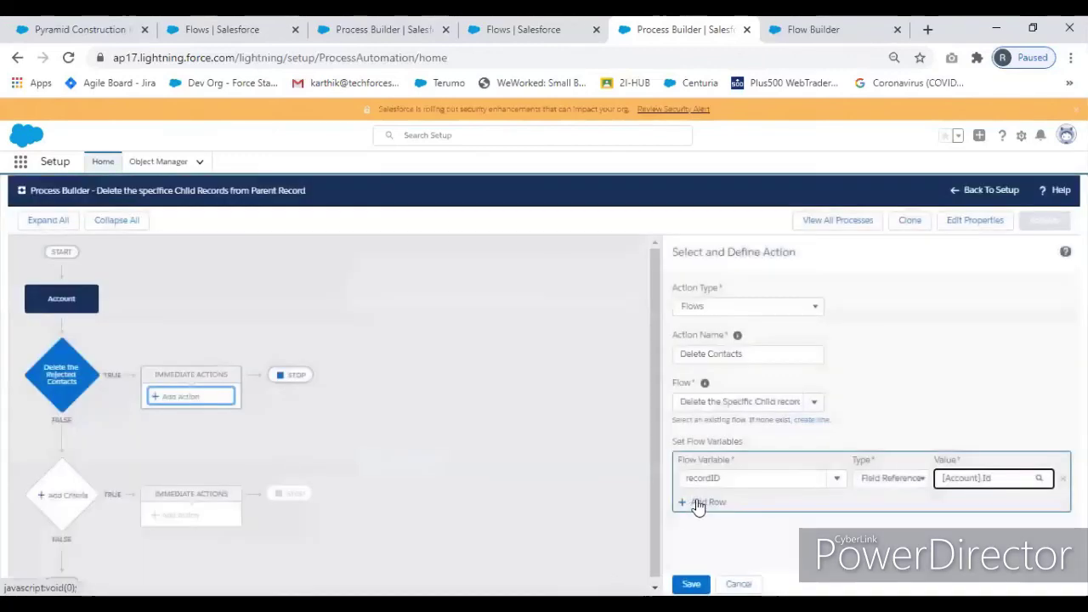
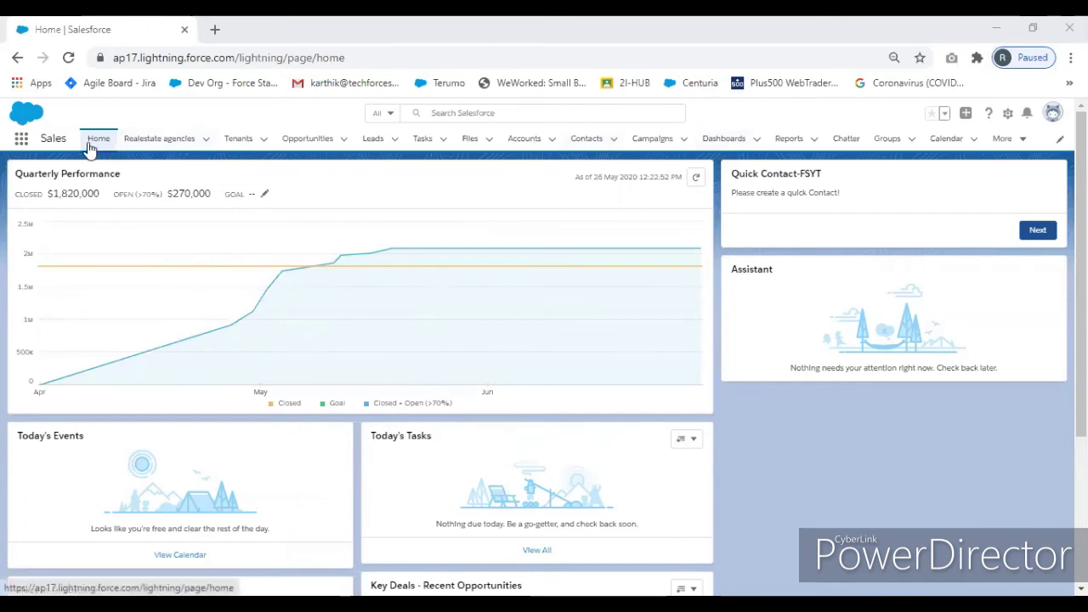
# Step: Open the Pyramid Construction Inc. account record, duplicate its browser tab and return to the original tab
pyautogui.click(527, 145)
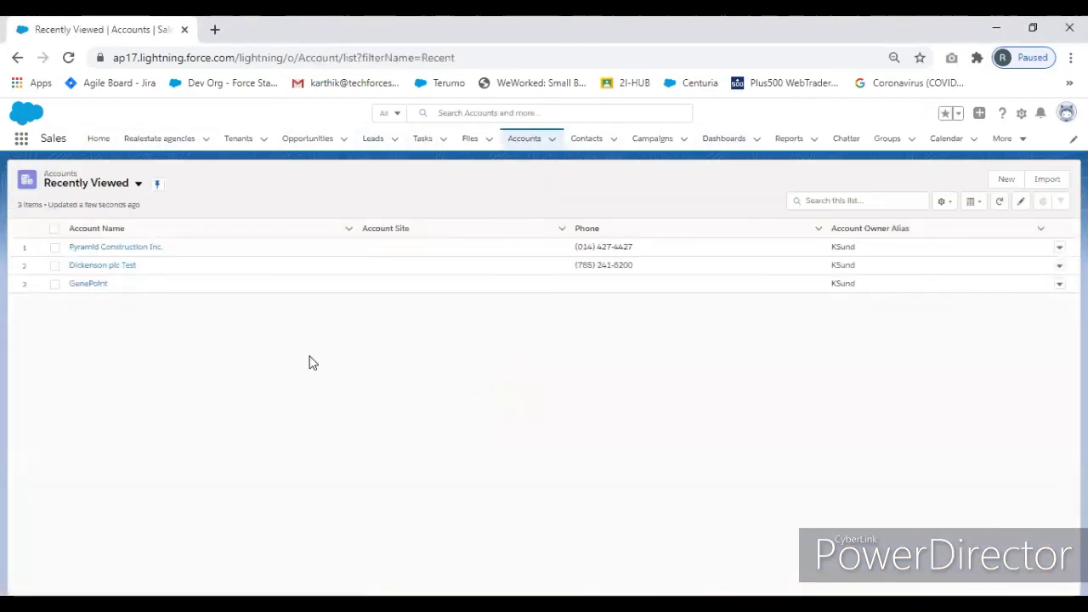
pyautogui.click(144, 249)
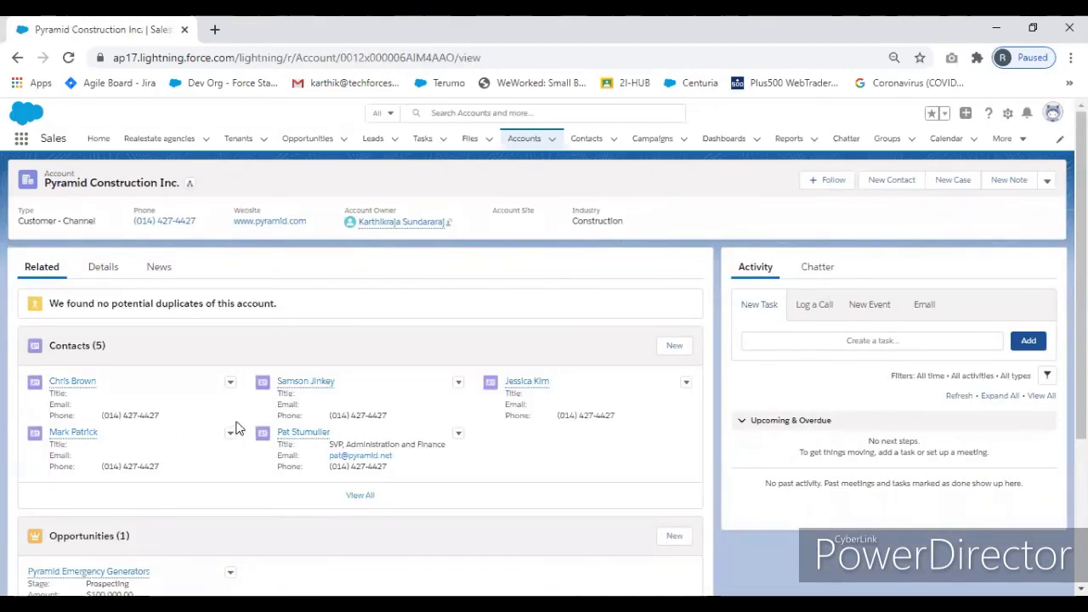
pyautogui.rightClick(130, 32)
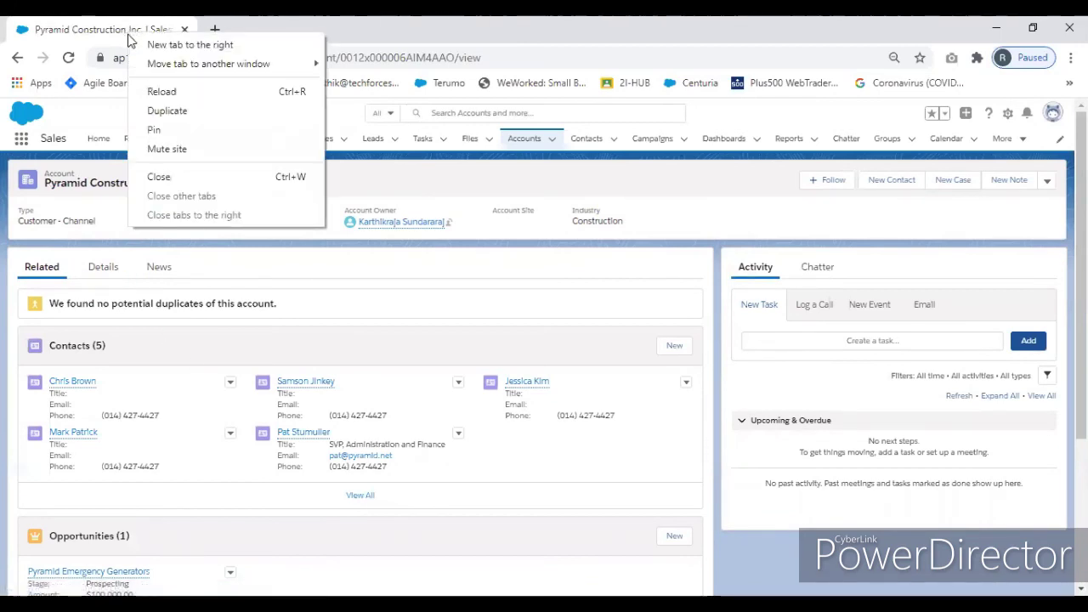
pyautogui.click(183, 114)
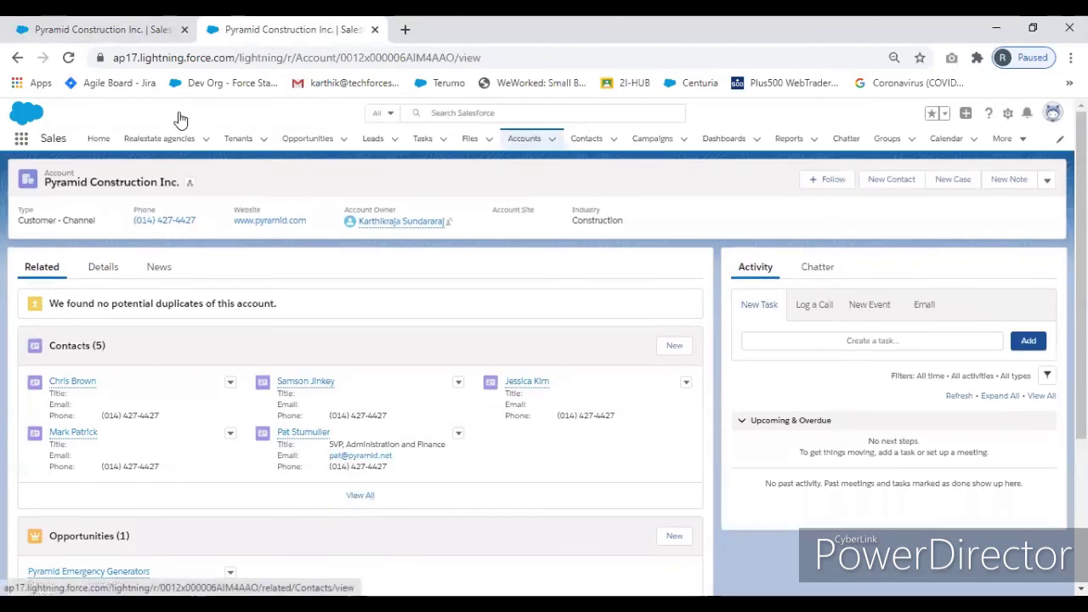
pyautogui.click(128, 30)
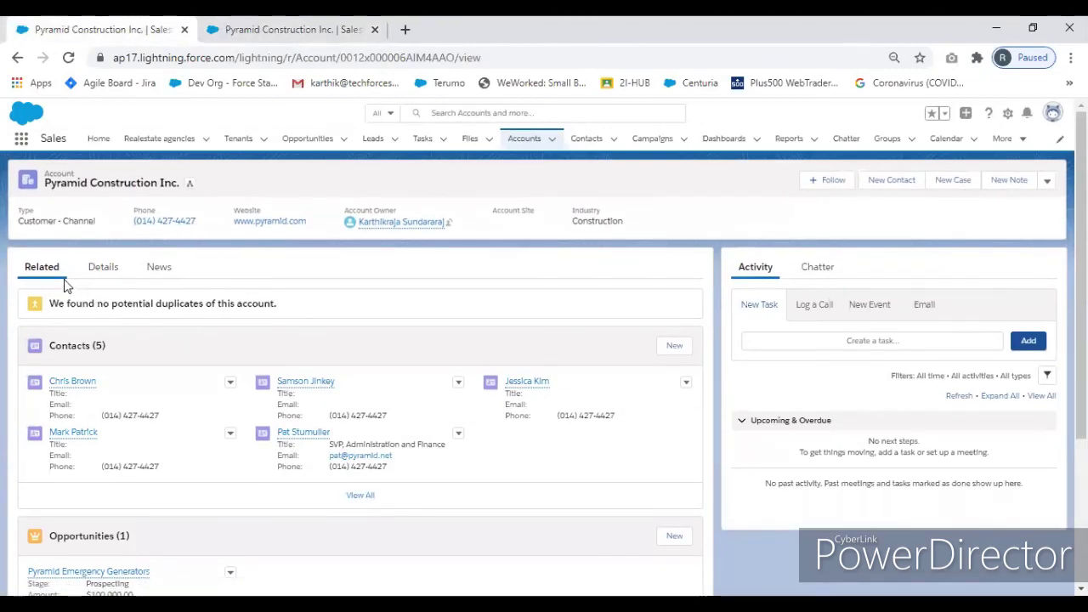
# Step: Show the account's details in the original tab and open its full contacts list in the duplicate tab to review each Contact Status
pyautogui.click(96, 271)
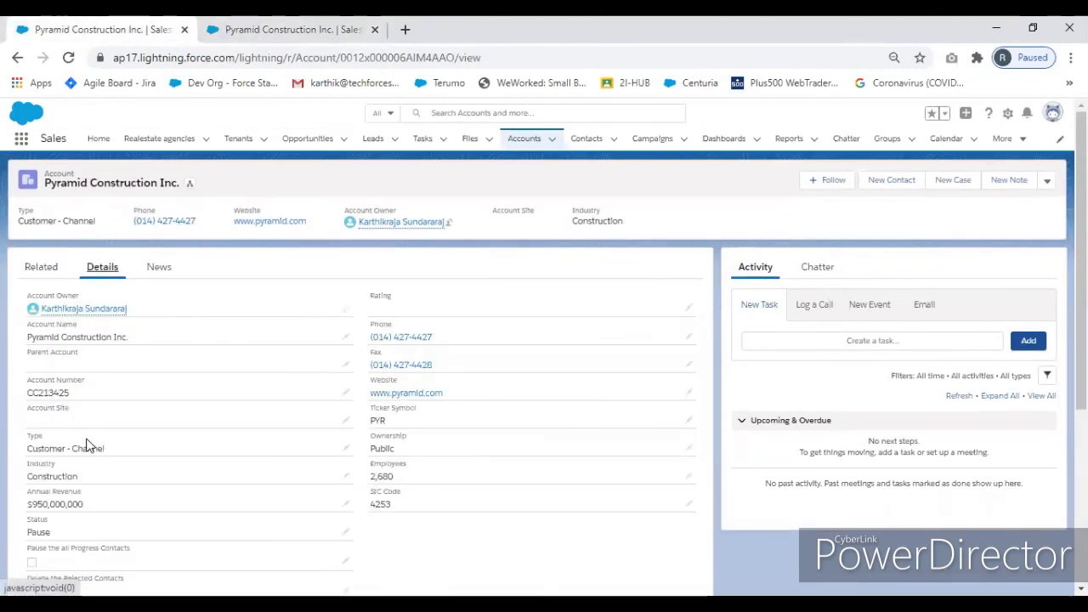
pyautogui.scroll(-2, 52, 450)
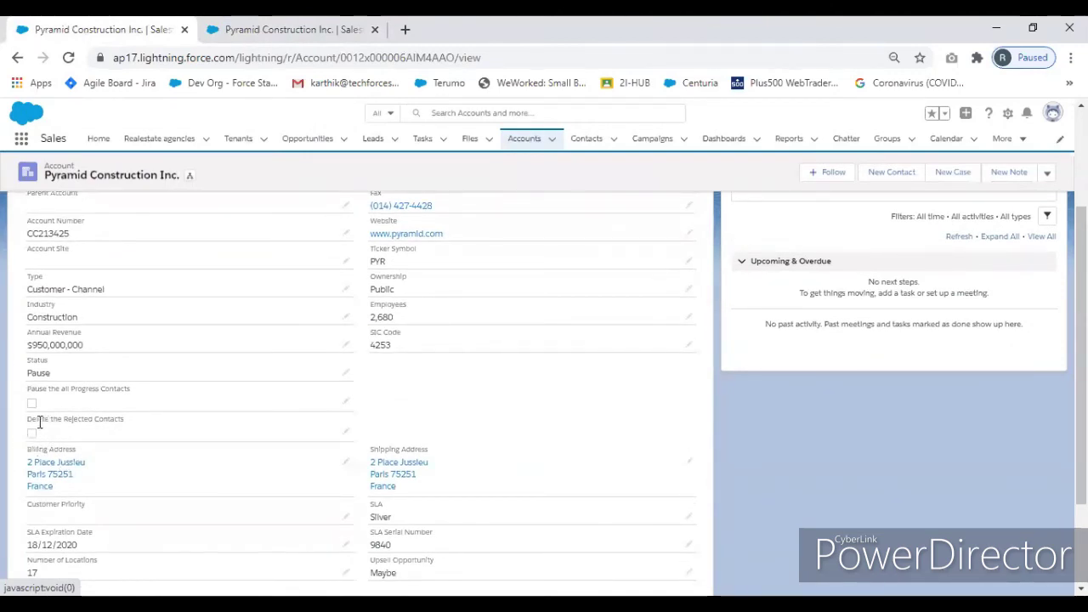
pyautogui.click(308, 33)
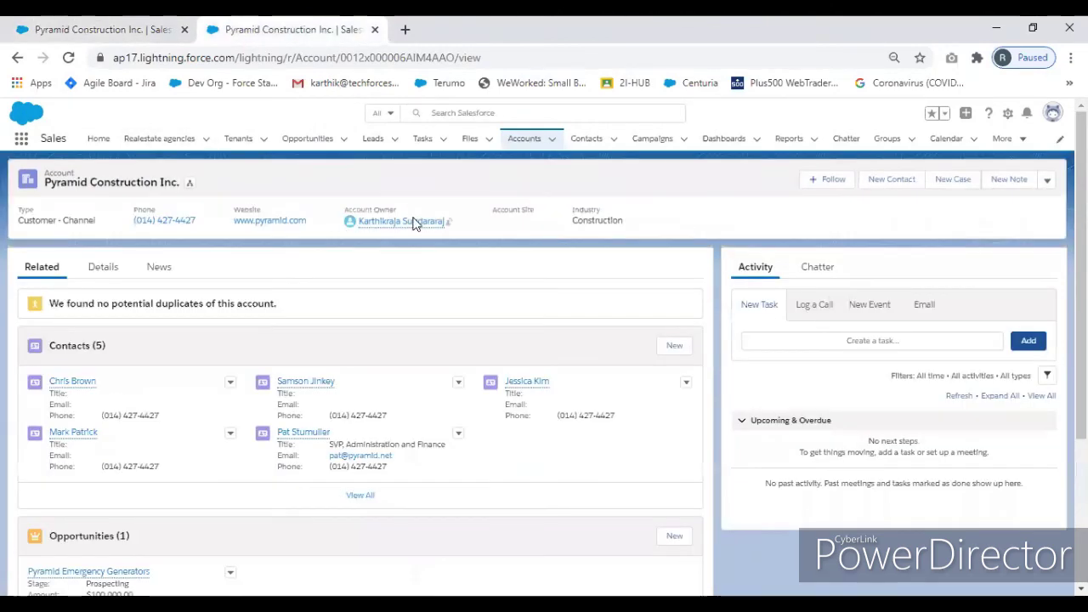
pyautogui.click(360, 495)
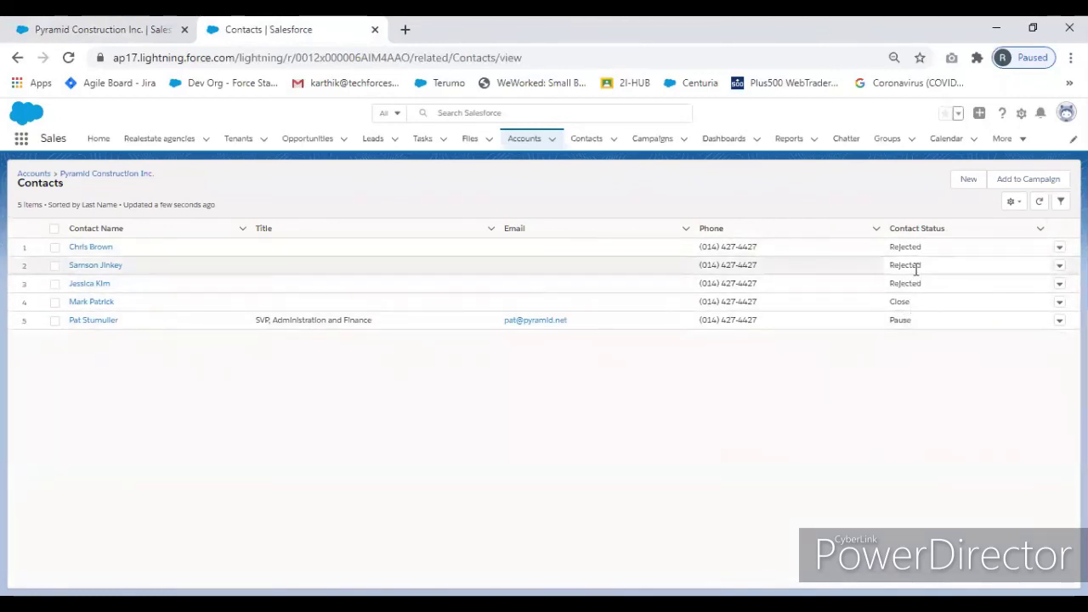
# Step: In the original tab, enable Delete the Rejected Contacts on the Pyramid Construction Inc. account and save the record
pyautogui.click(102, 30)
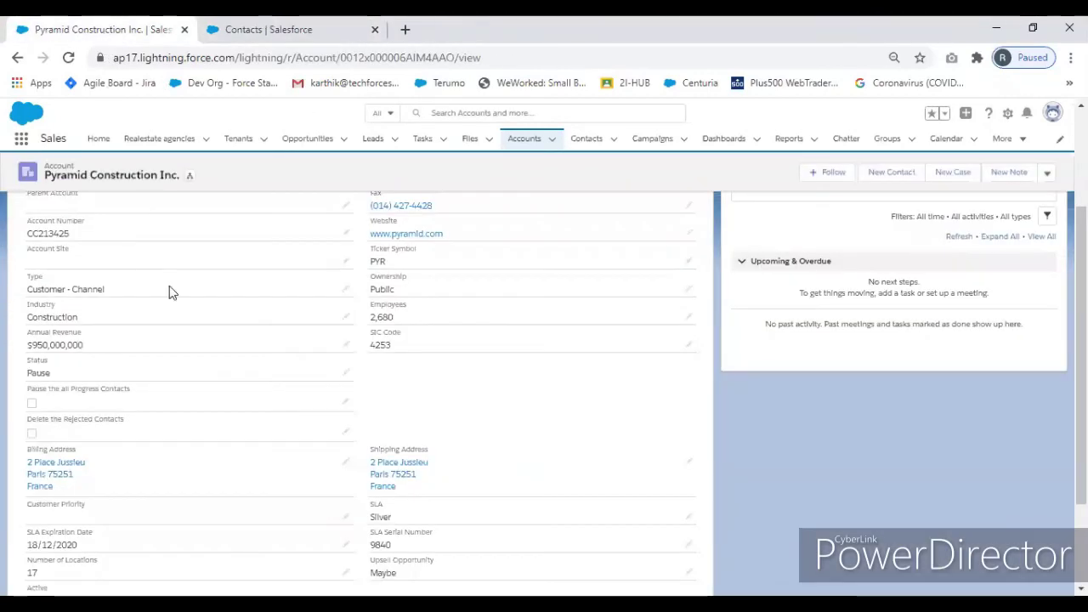
pyautogui.doubleClick(34, 439)
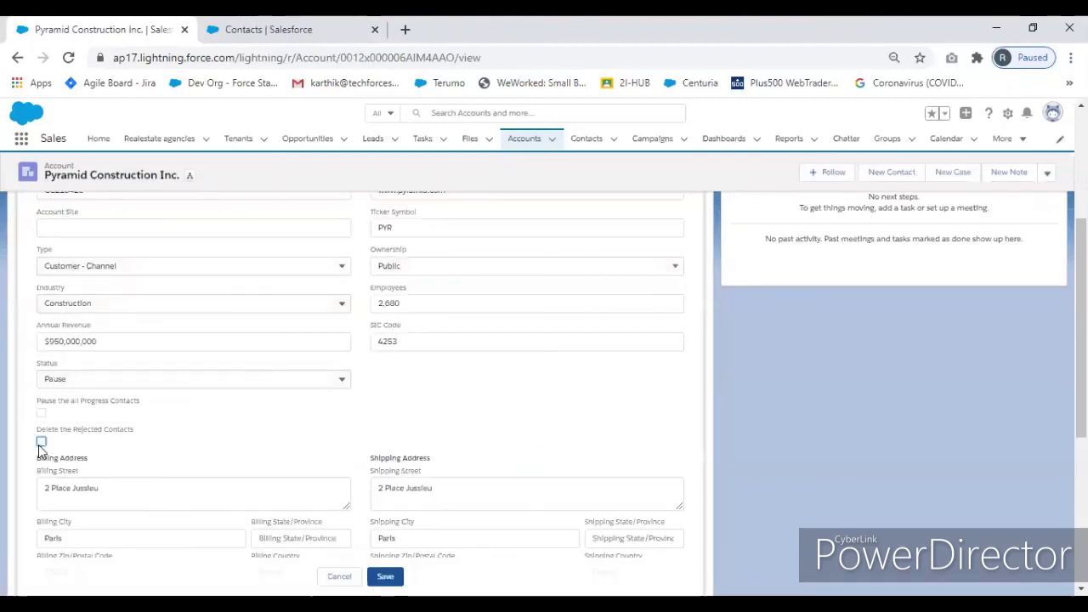
pyautogui.click(41, 442)
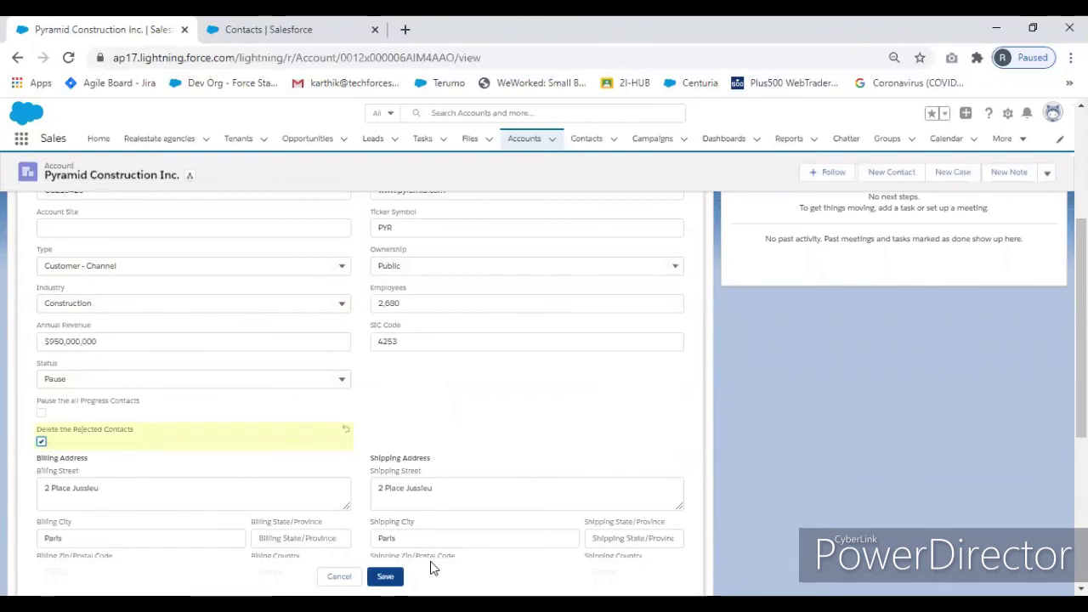
pyautogui.click(385, 576)
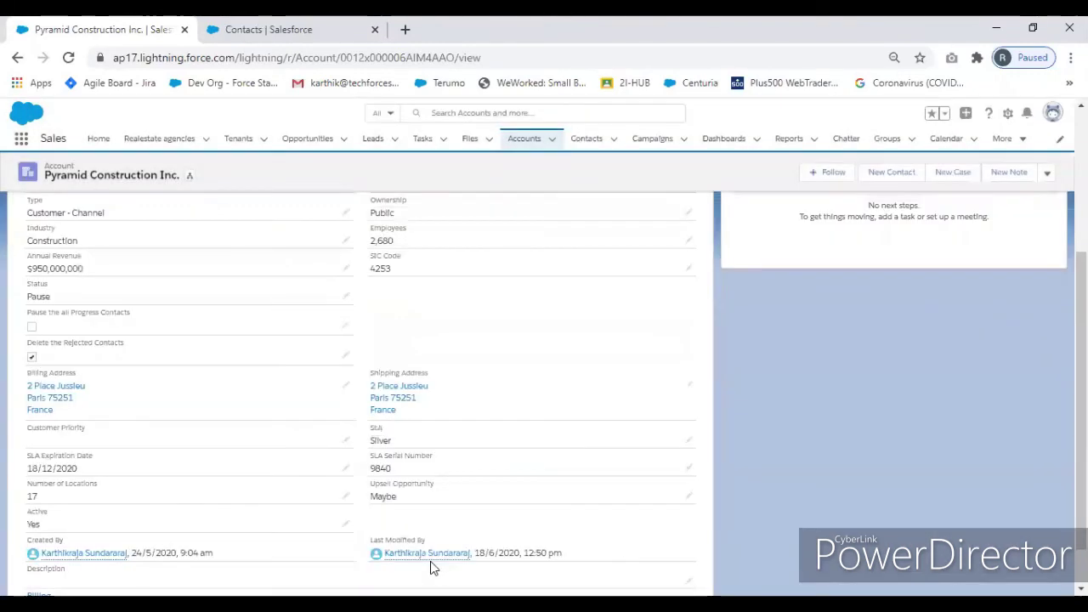
# Step: Reload the account's contacts list in the duplicate tab to check the remaining contacts, and return to the account record
pyautogui.click(266, 28)
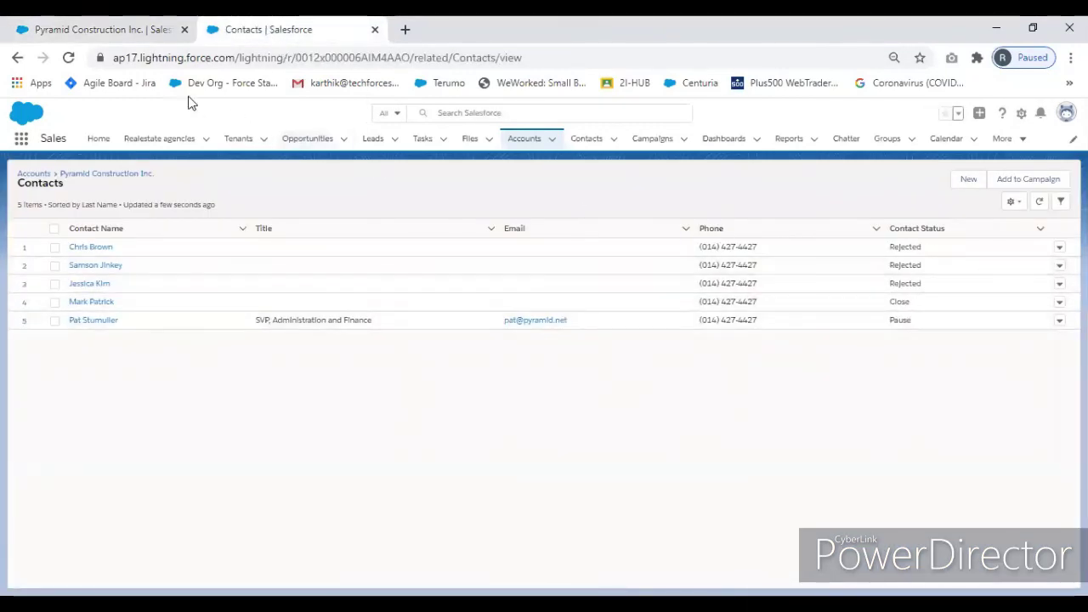
pyautogui.click(70, 57)
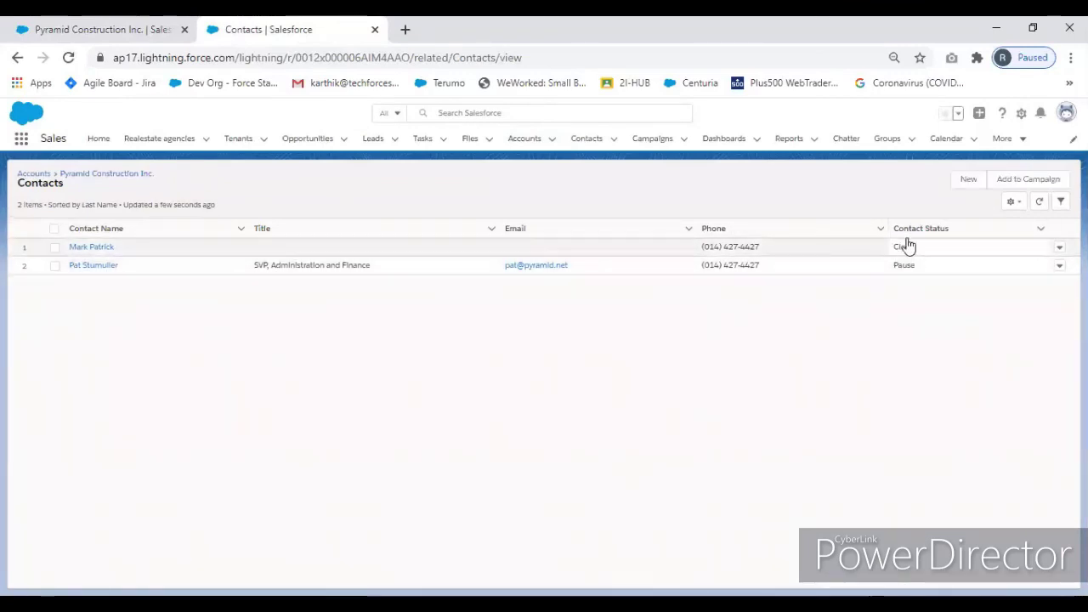
pyautogui.click(131, 176)
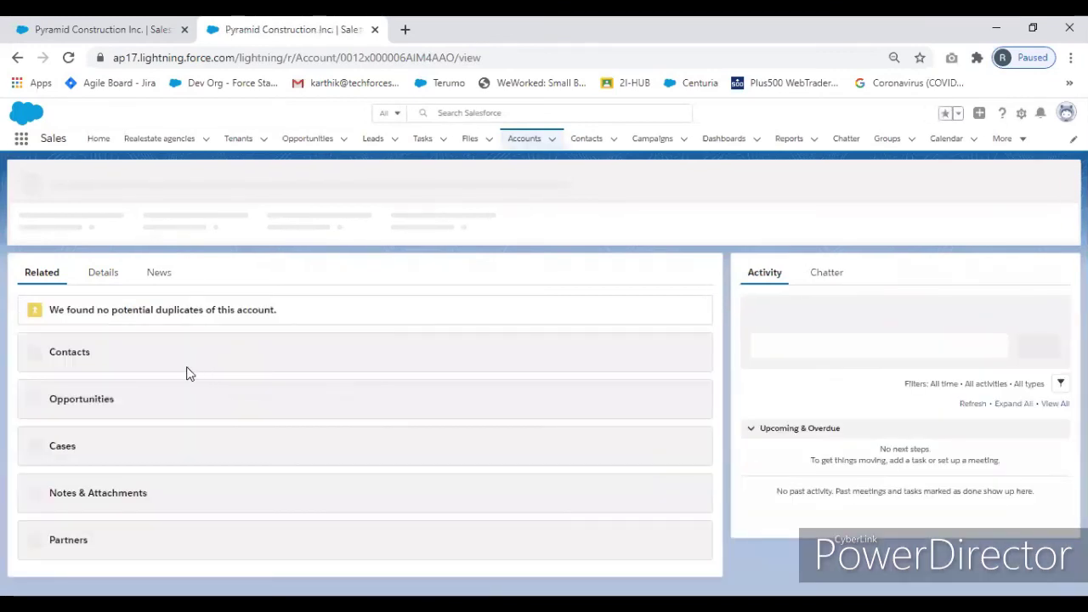